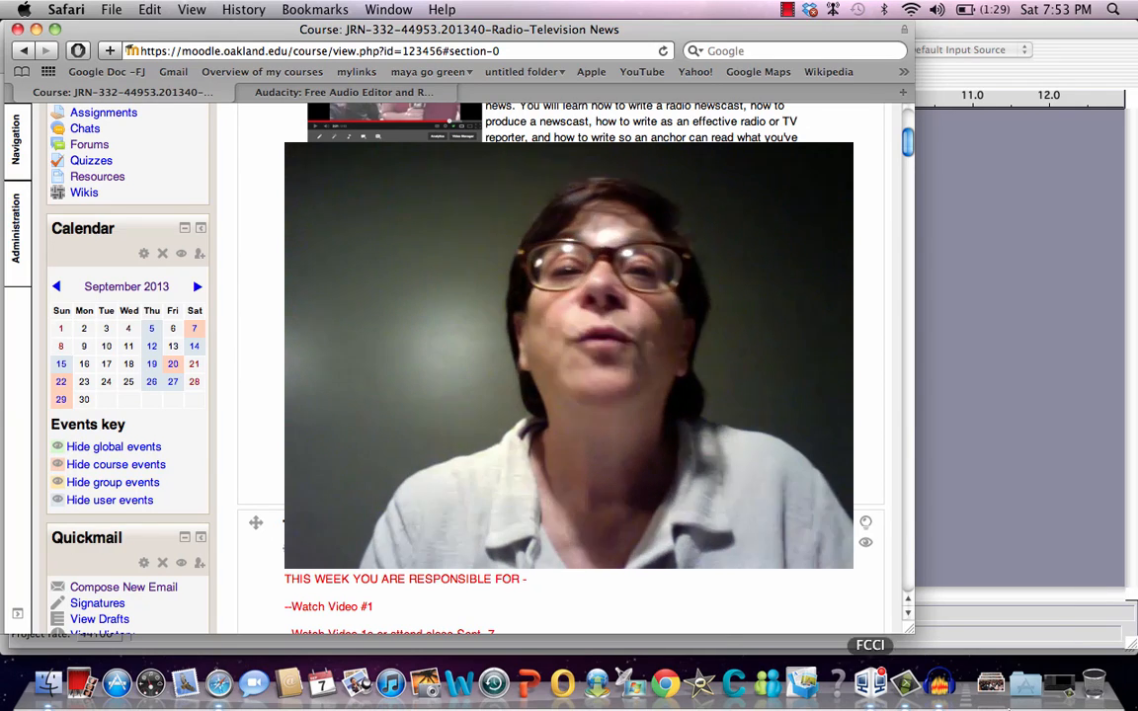
Switch to Finder and open FOLDER01 inside the VOICE folder on the IC RECORDER device
left_click(47, 692)
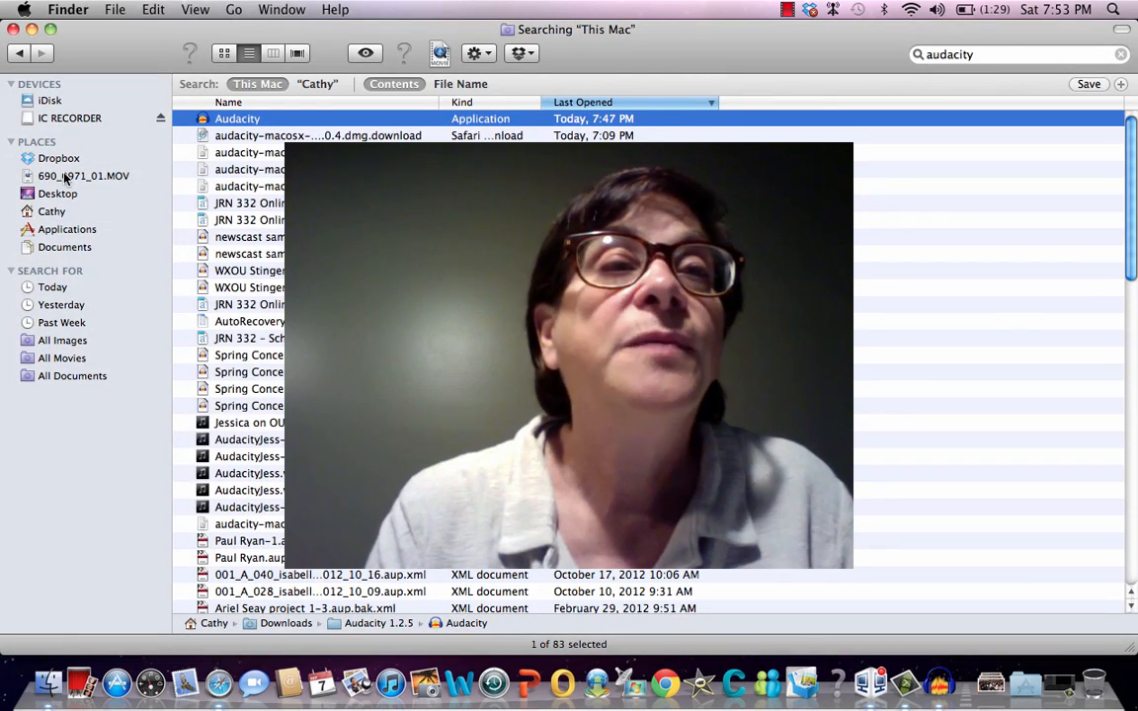
left_click(58, 120)
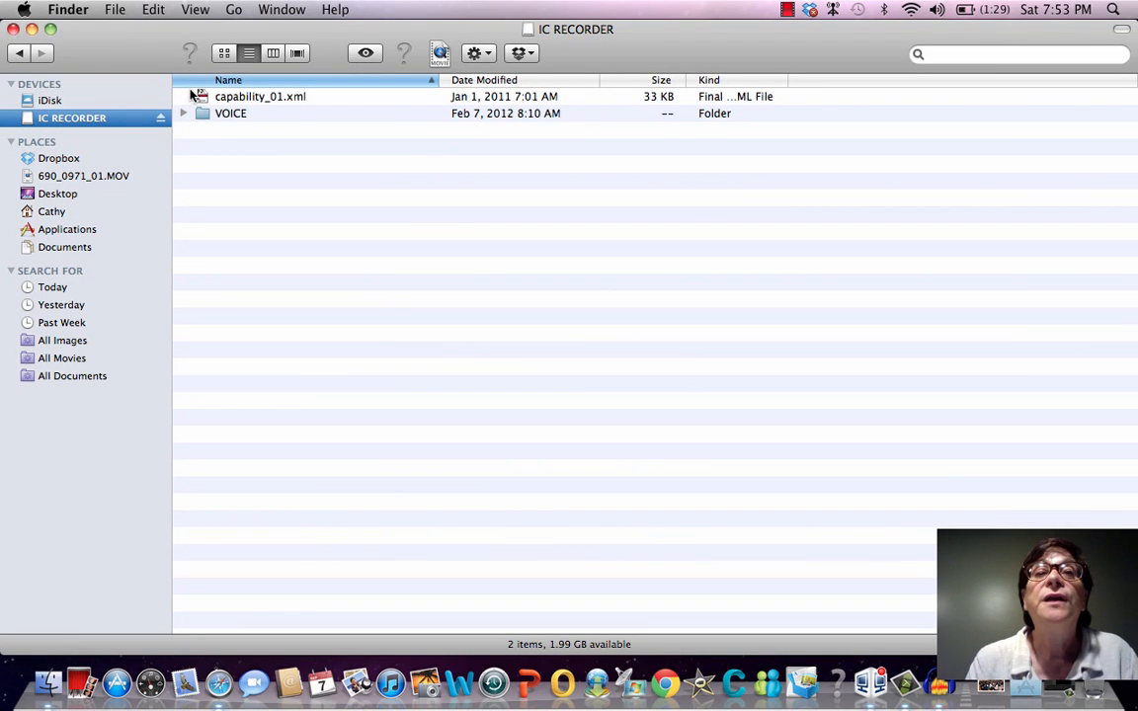
double_click(232, 113)
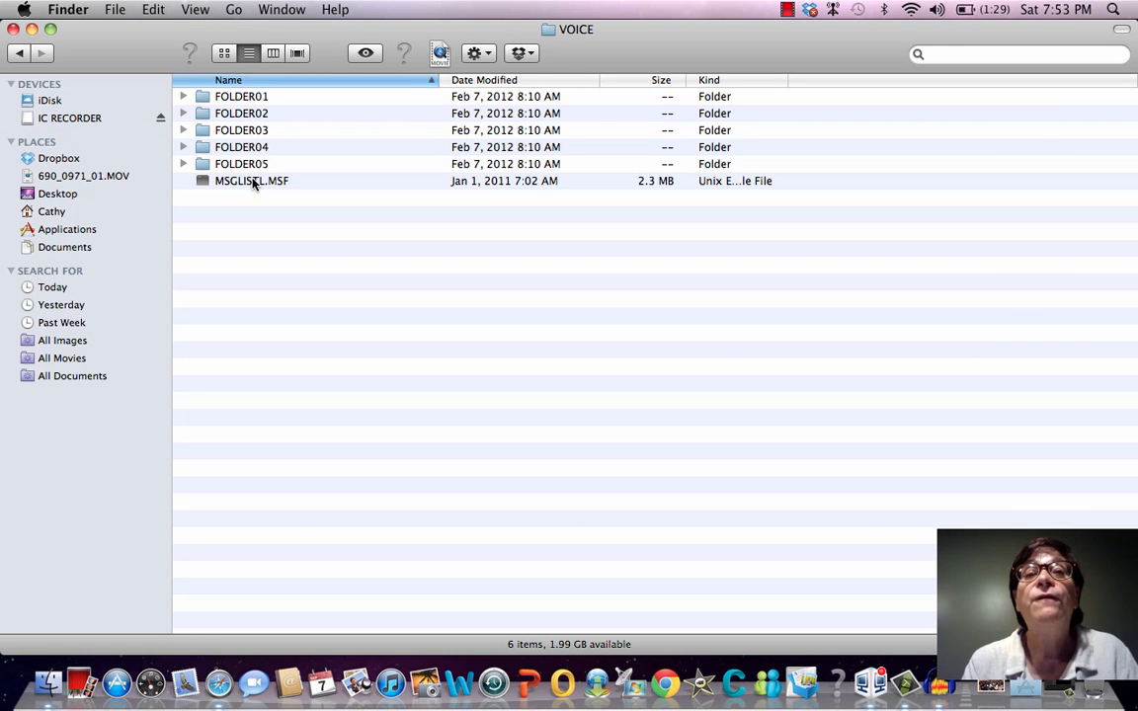
double_click(238, 99)
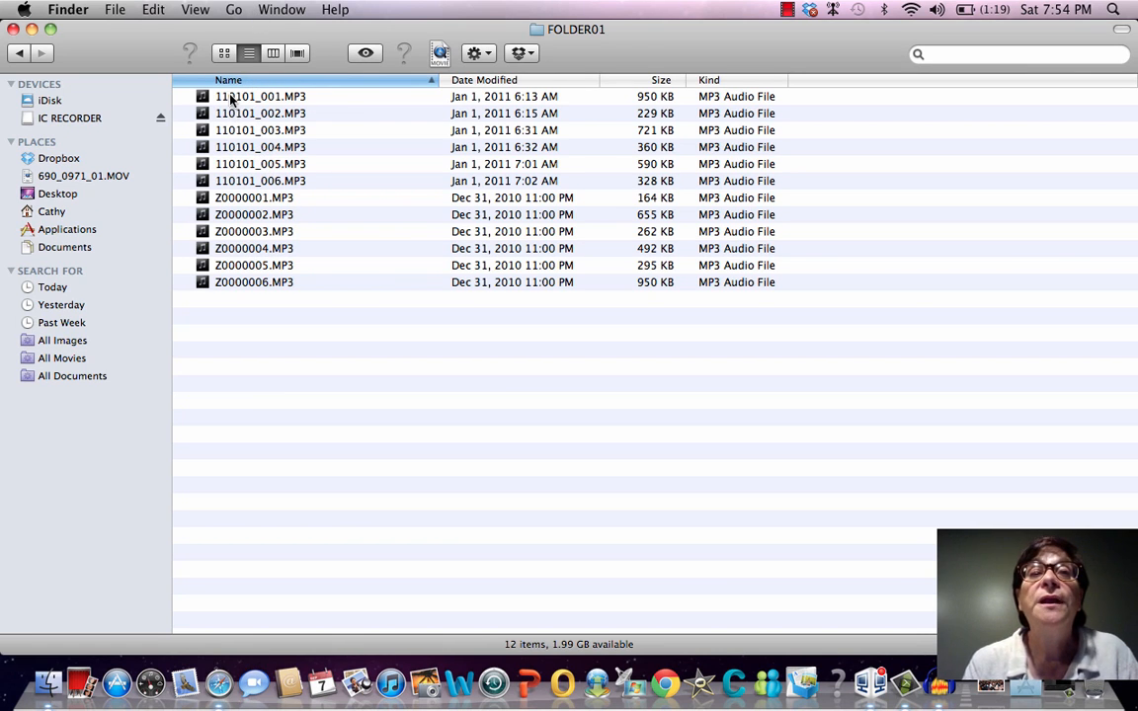
Play the recording 110101_001.MP3 briefly in iTunes, stop it and close the player window
left_click(232, 97)
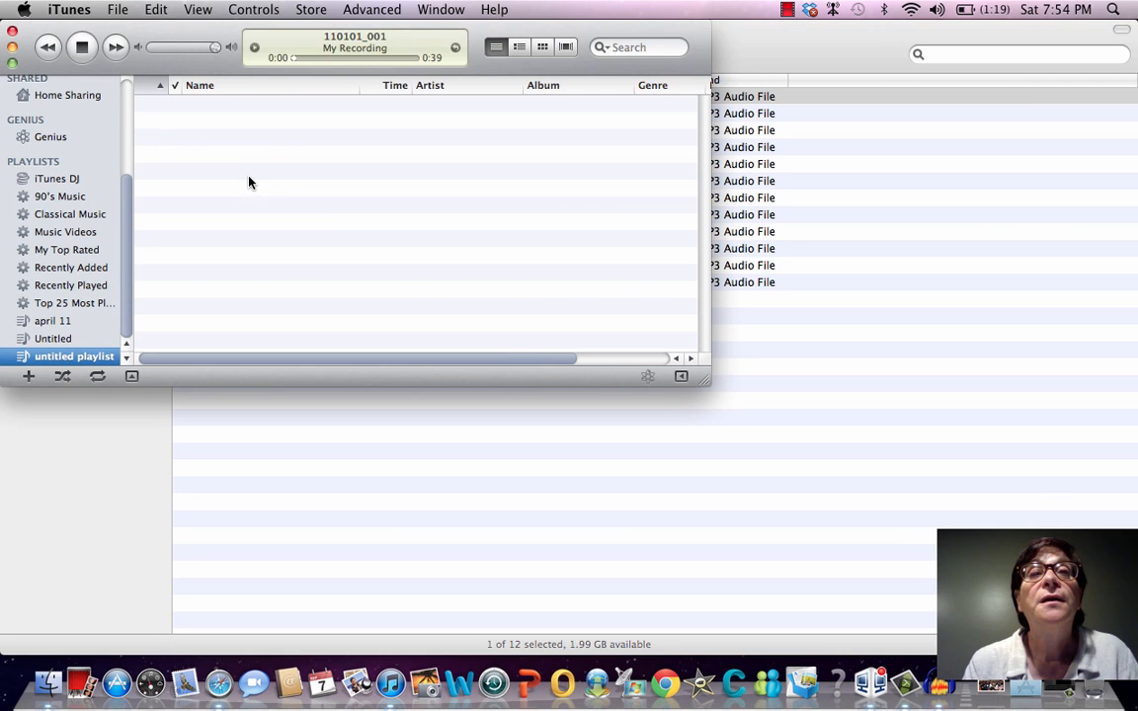
left_click(83, 47)
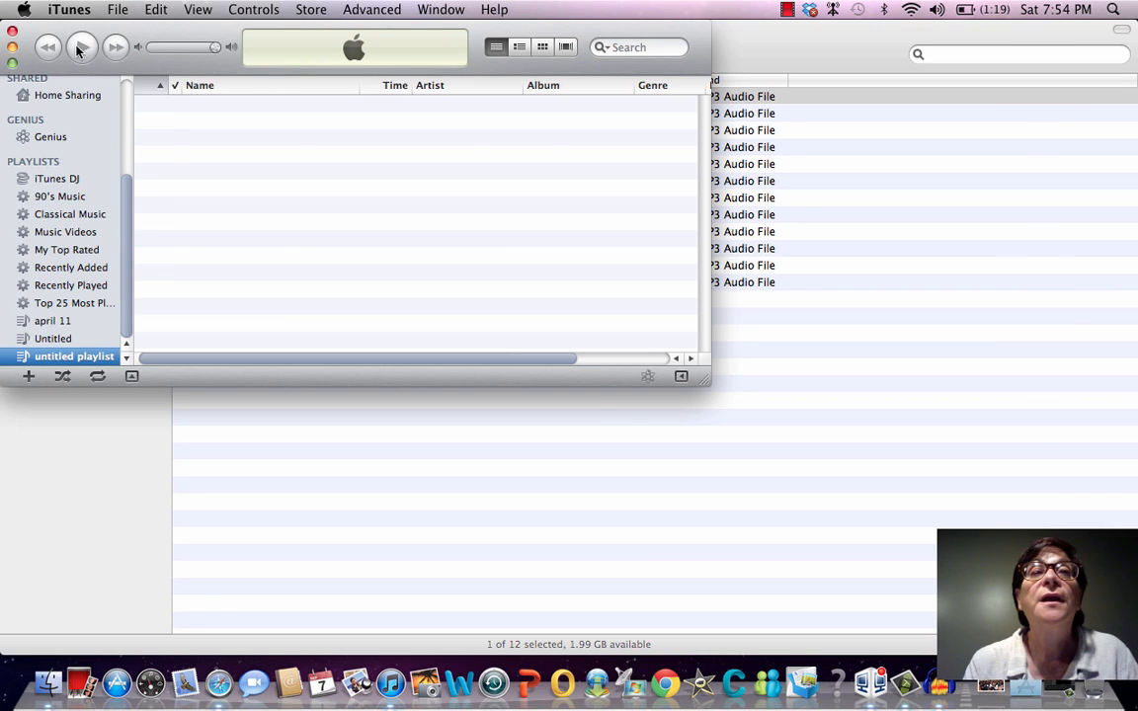
left_click(13, 31)
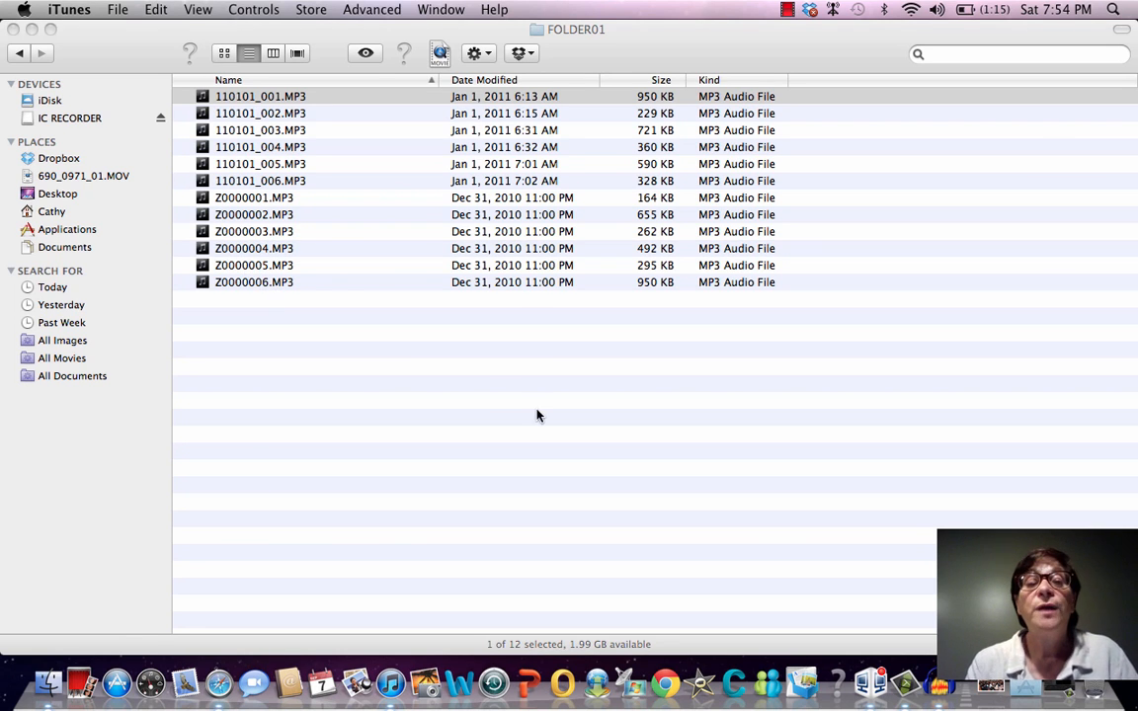
Switch to Safari and open the Download page of the Audacity website
left_click(218, 684)
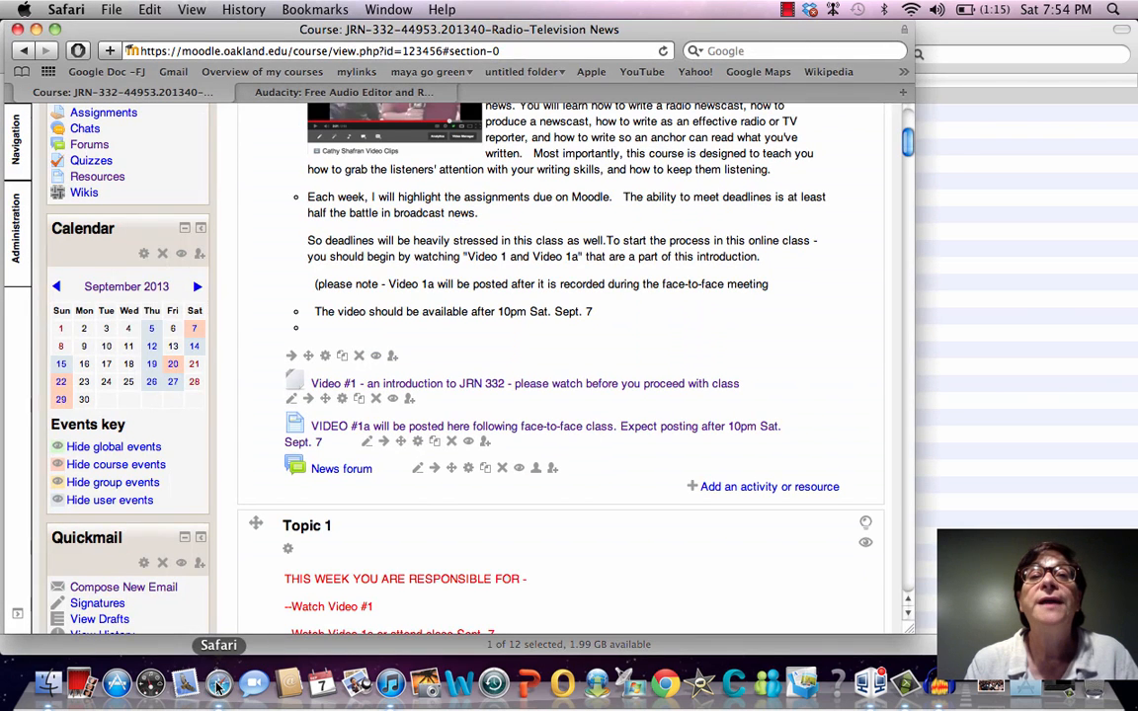
left_click(273, 95)
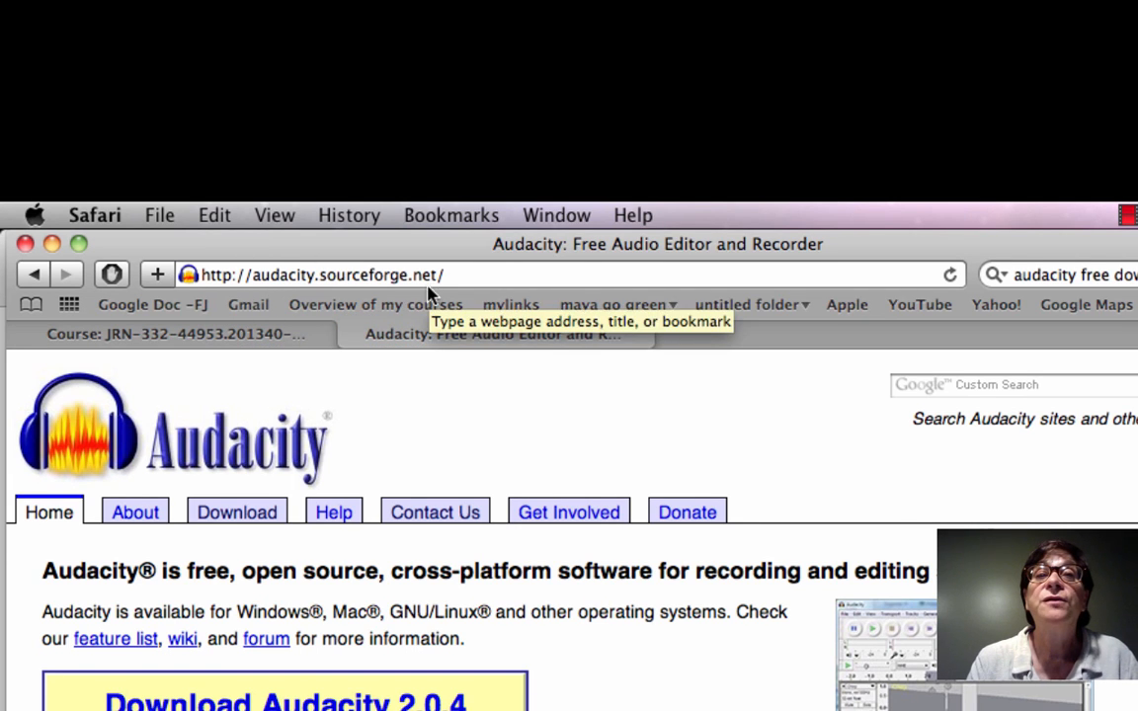
scroll(571, 363, "down", 2)
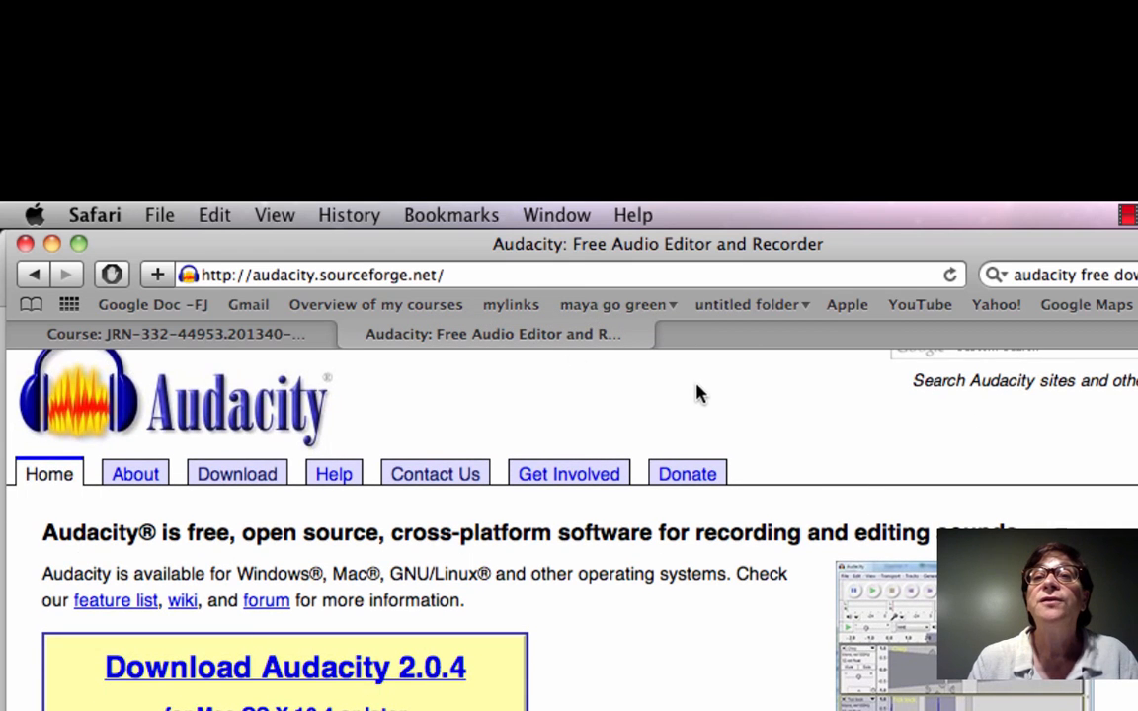
left_click(240, 480)
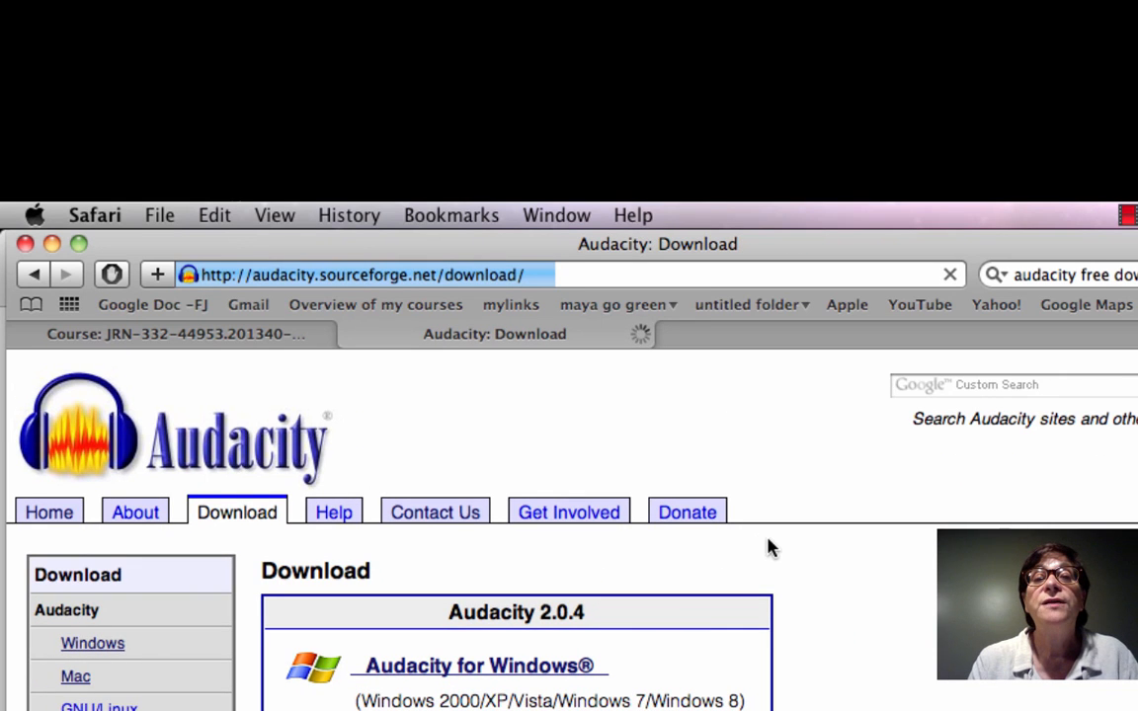
Open the Audacity for Windows downloads page and review the recommended installer and the optional LAME MP3 encoder
scroll(769, 539, "down", 1)
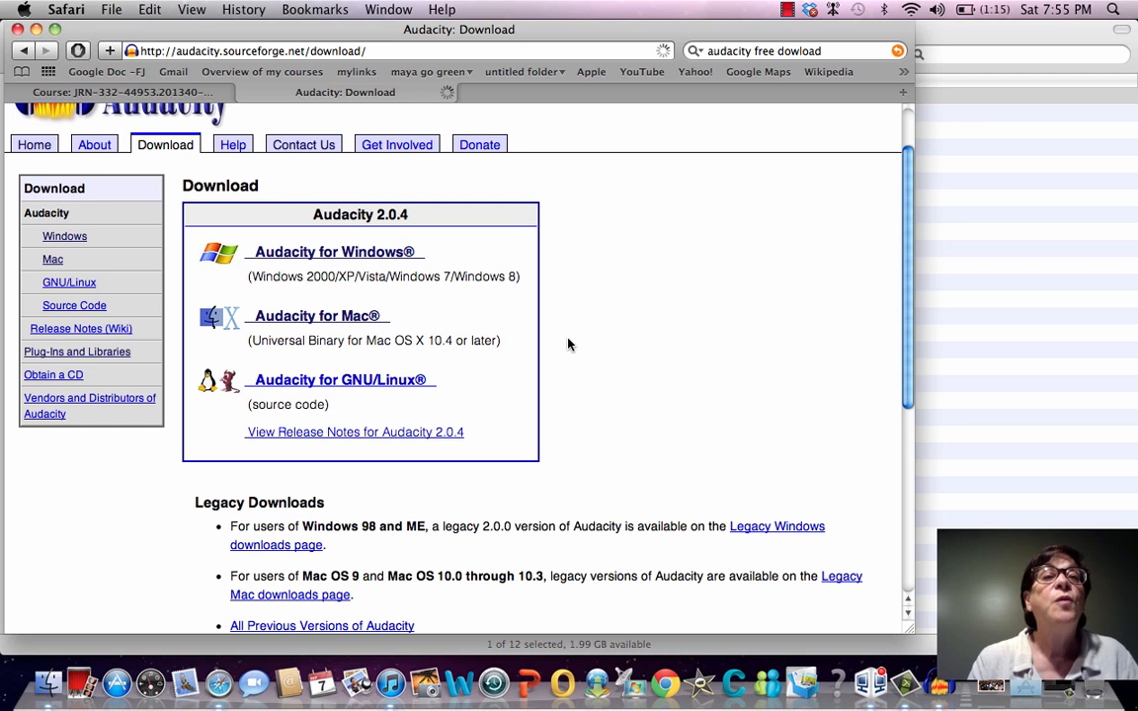
scroll(488, 273, "down", 3)
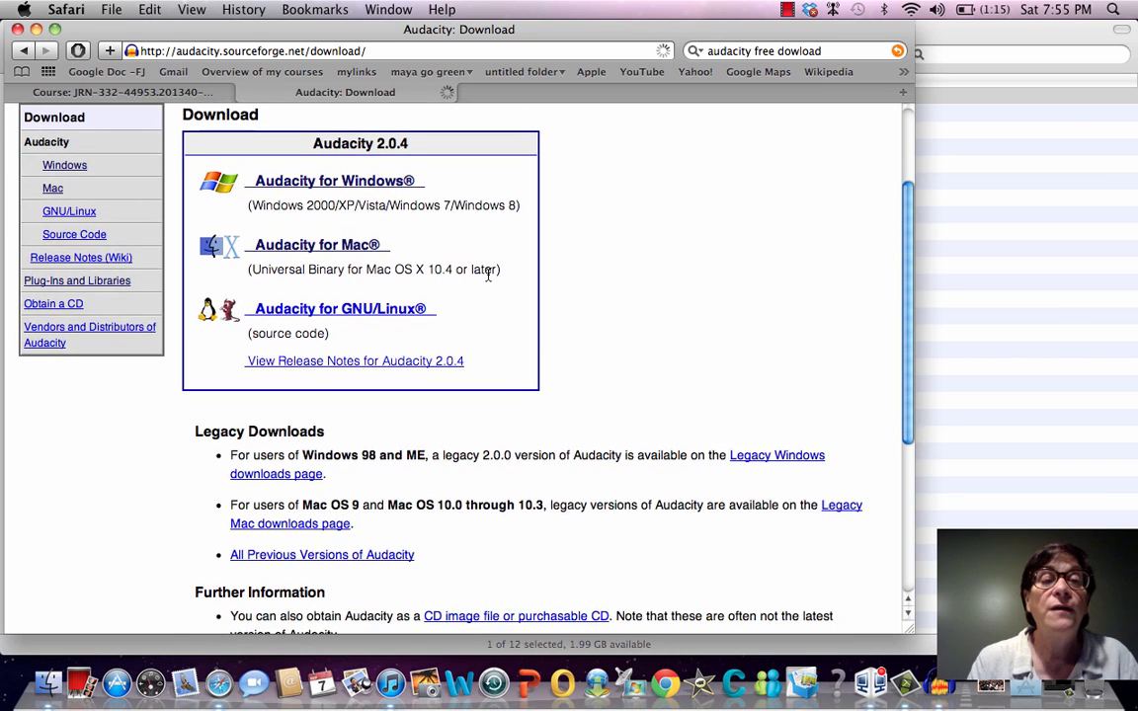
scroll(488, 276, "up", 1)
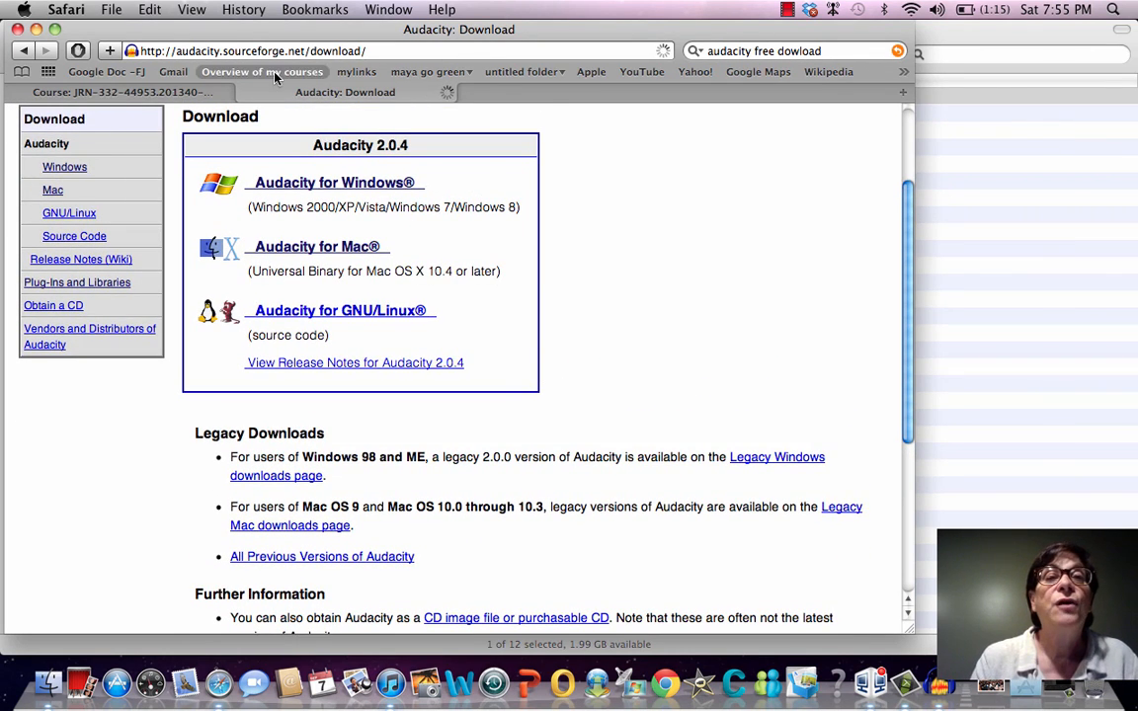
left_click(314, 187)
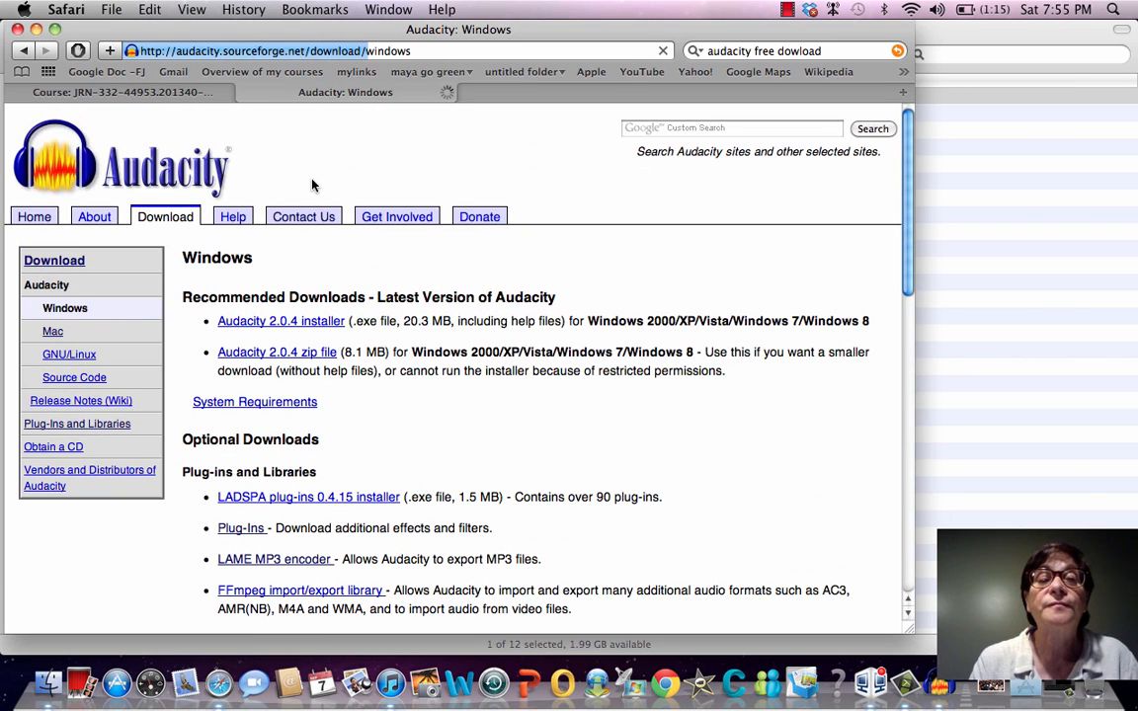
scroll(273, 408, "down", 2)
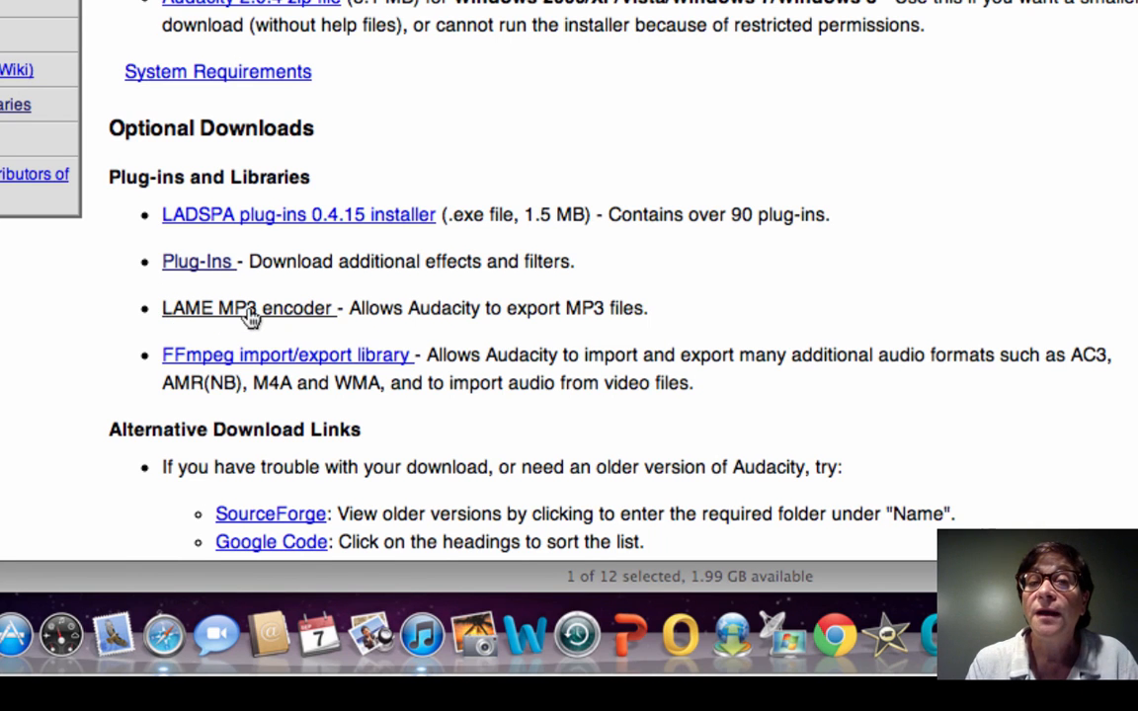
scroll(252, 314, "down", 2)
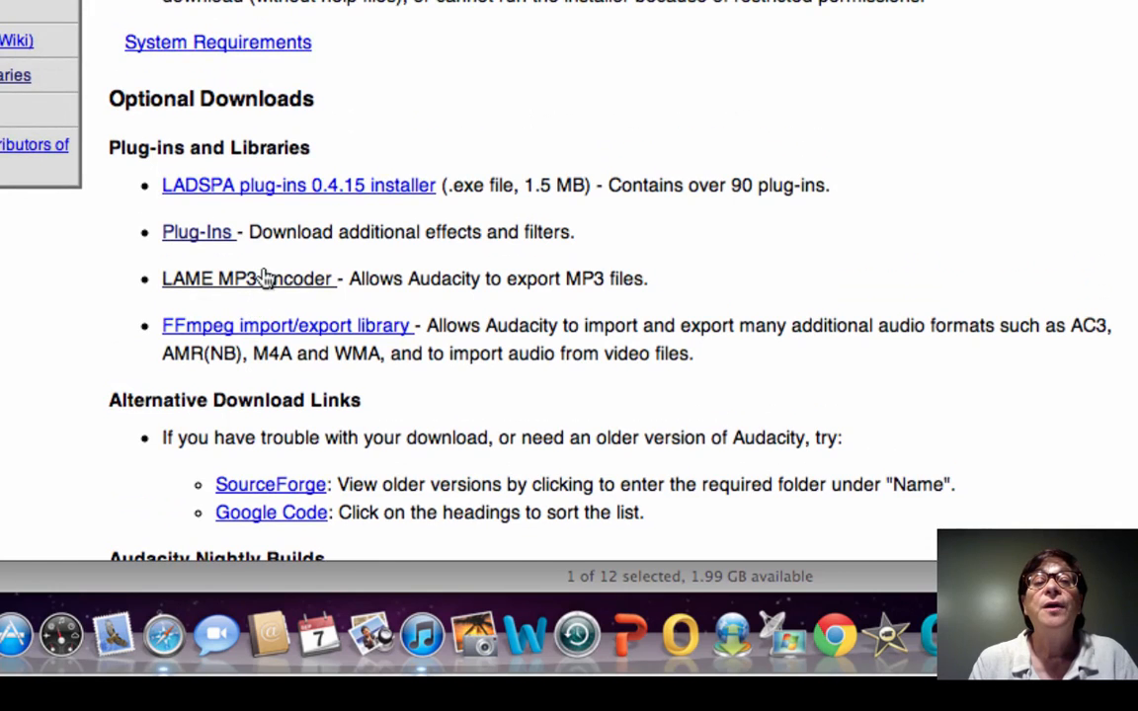
scroll(265, 279, "down", 3)
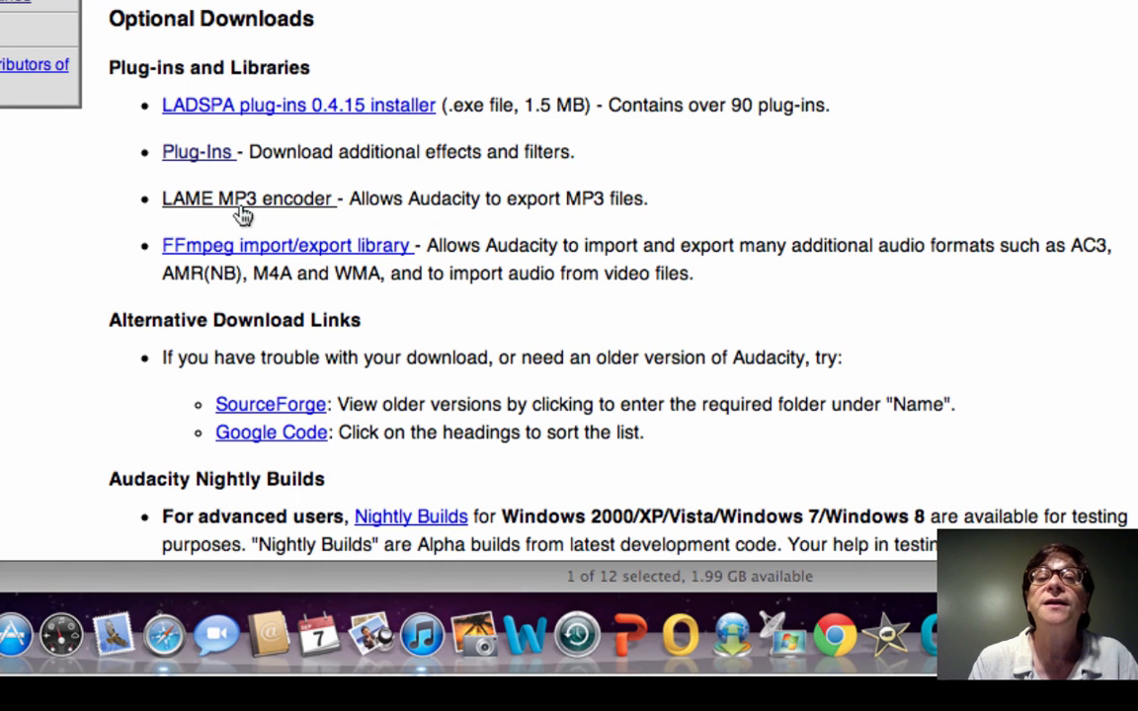
scroll(243, 215, "up", 5)
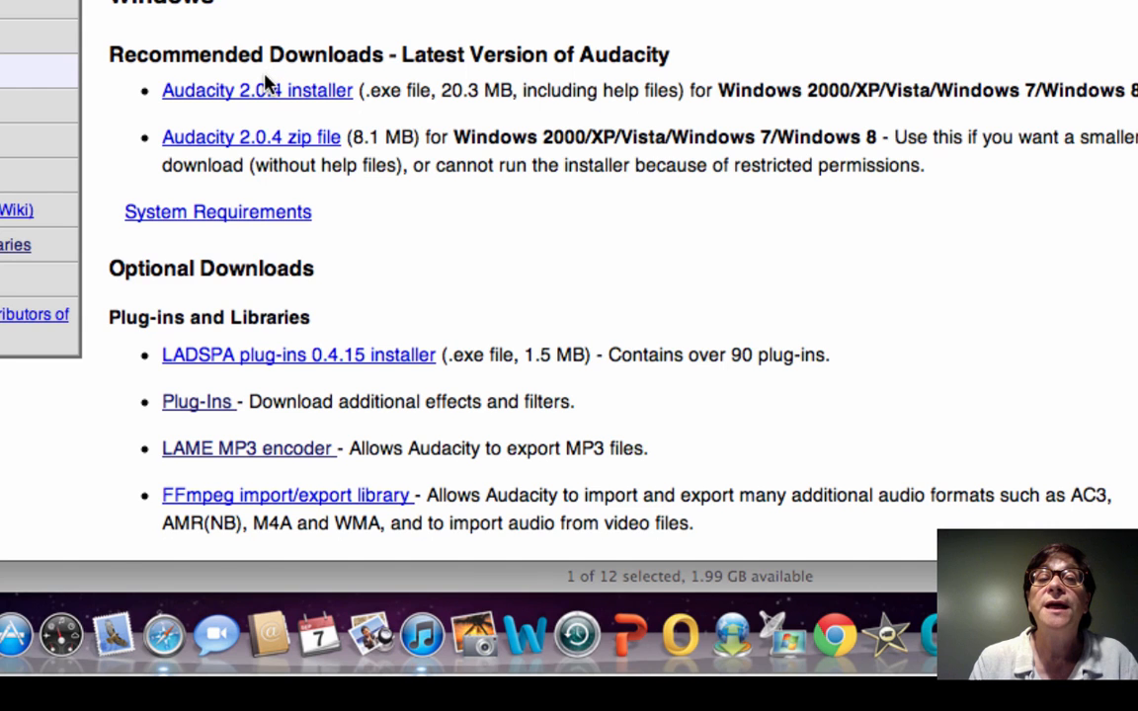
scroll(264, 84, "down", 4)
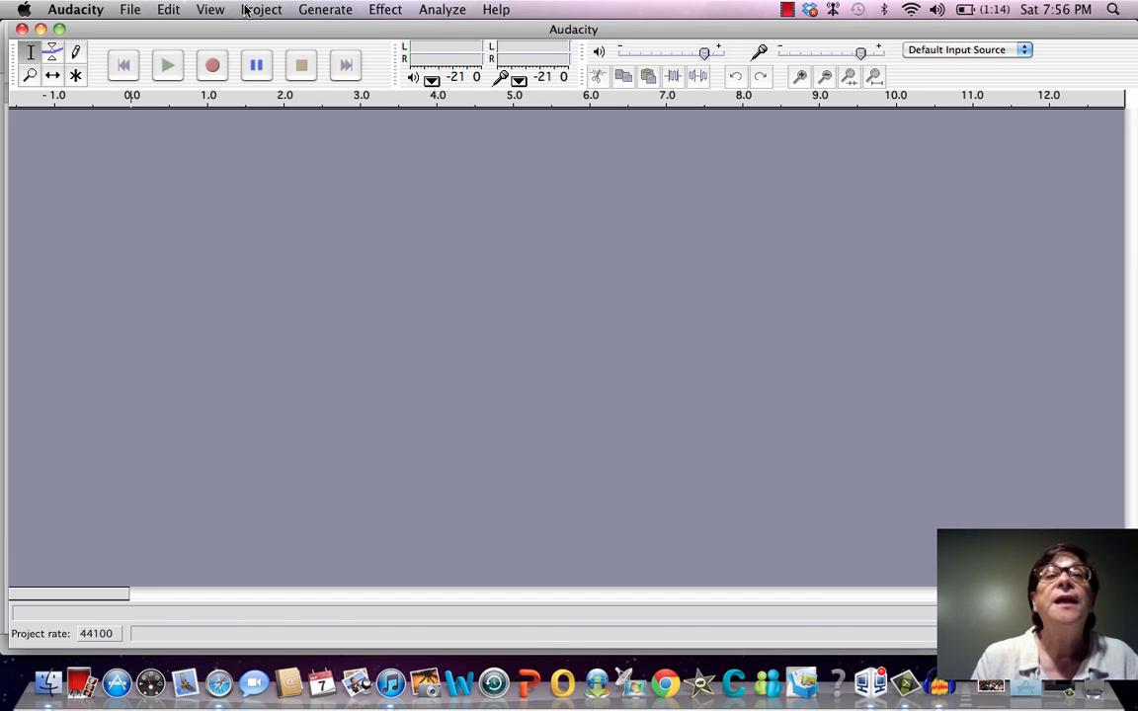
Import the audio file 110101_001.MP3 from the recorder's FOLDER01 into the empty project
left_click(212, 10)
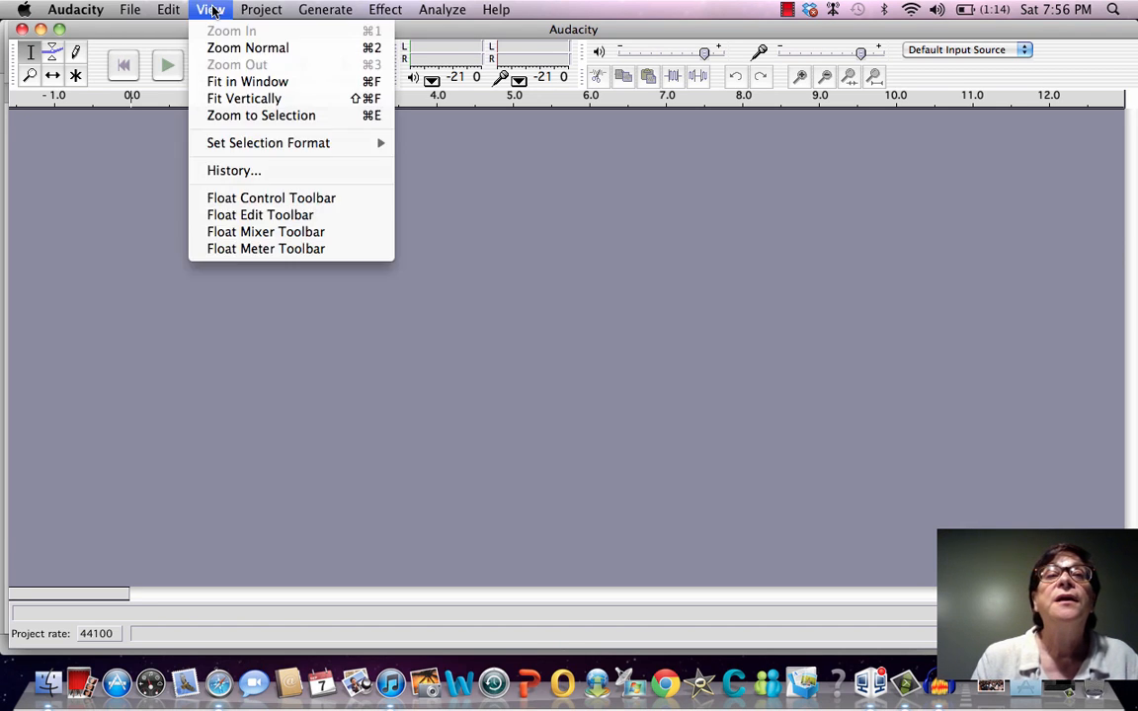
mouse_move(253, 13)
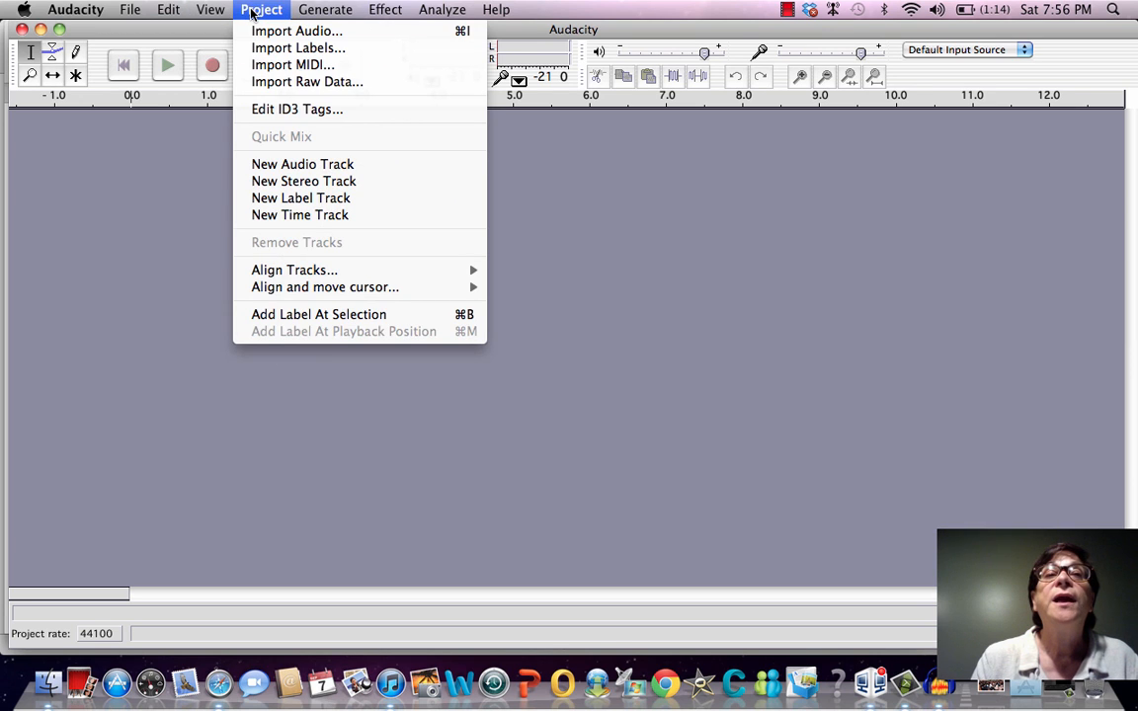
left_click(264, 36)
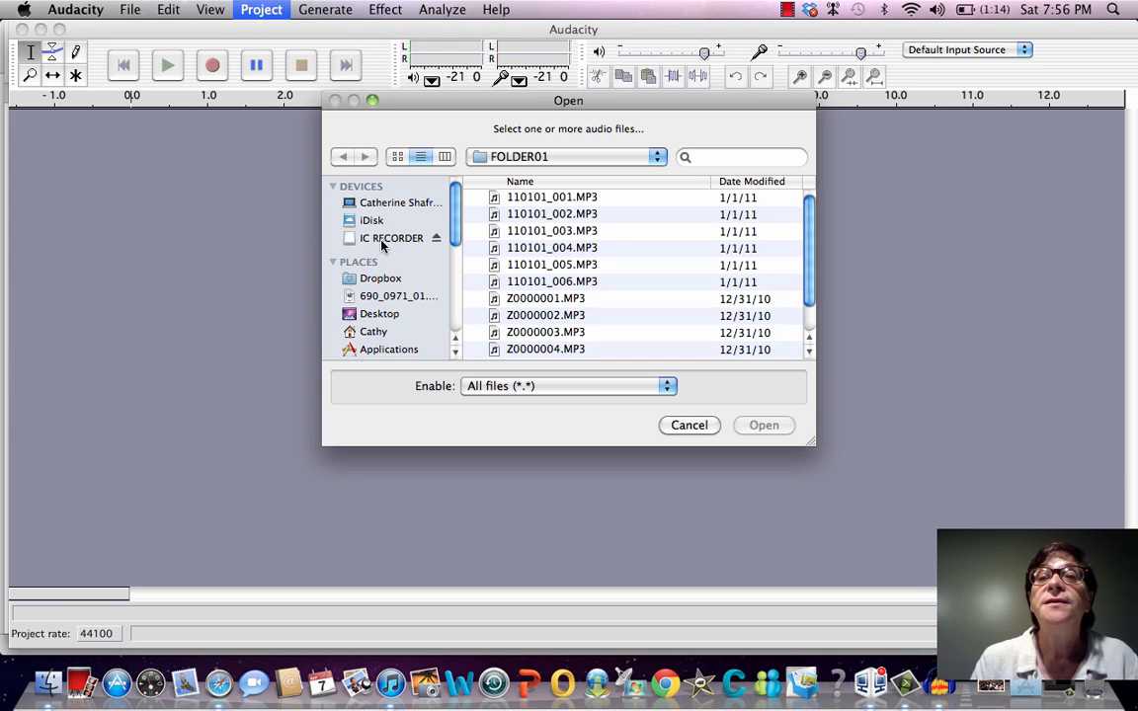
left_click(536, 201)
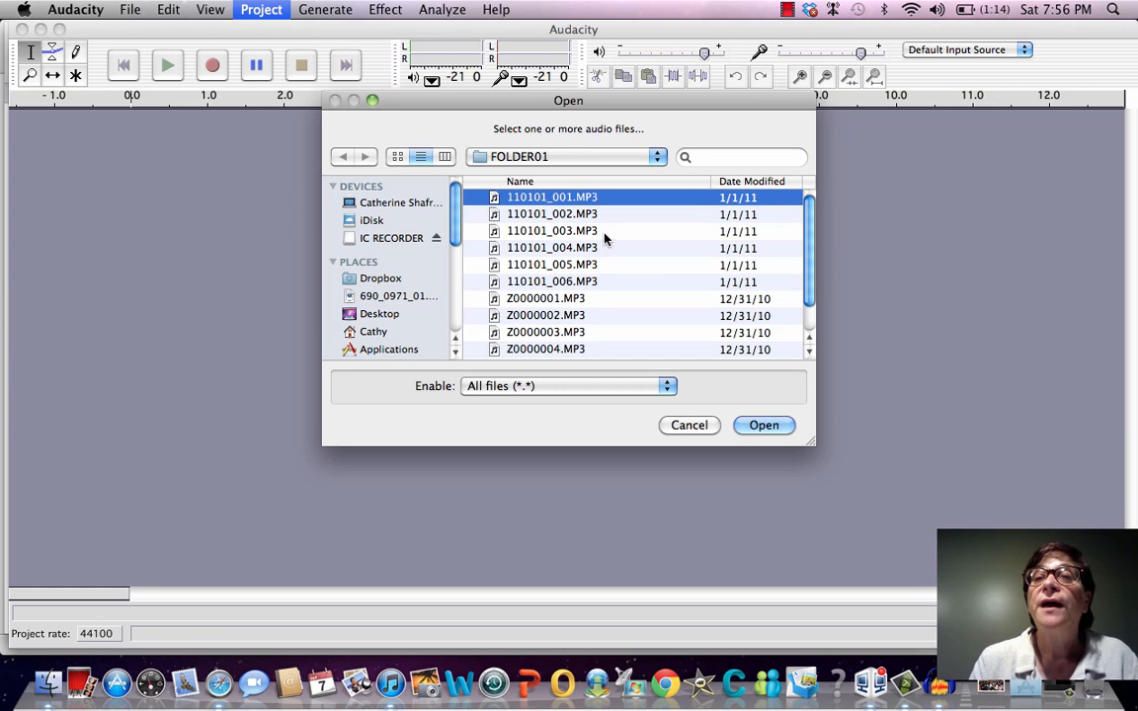
left_click(753, 424)
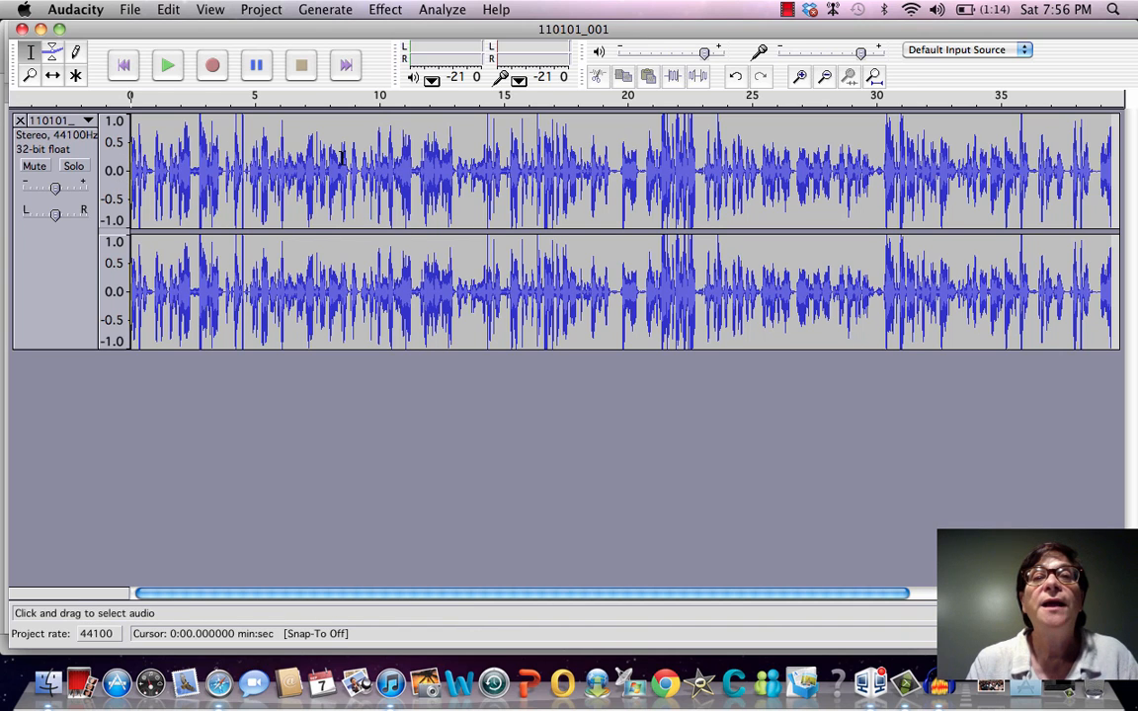
Place the cursor at the very start of the track, play it, pause and stop it, and replay the opening
left_click(135, 173)
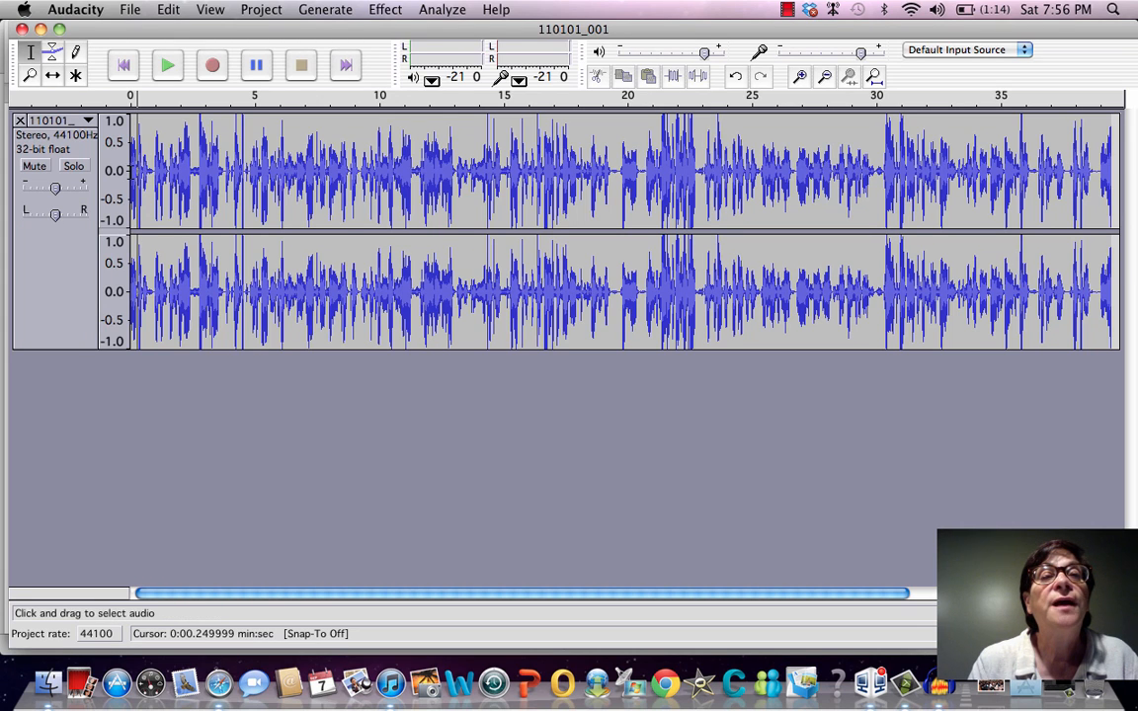
left_click(132, 177)
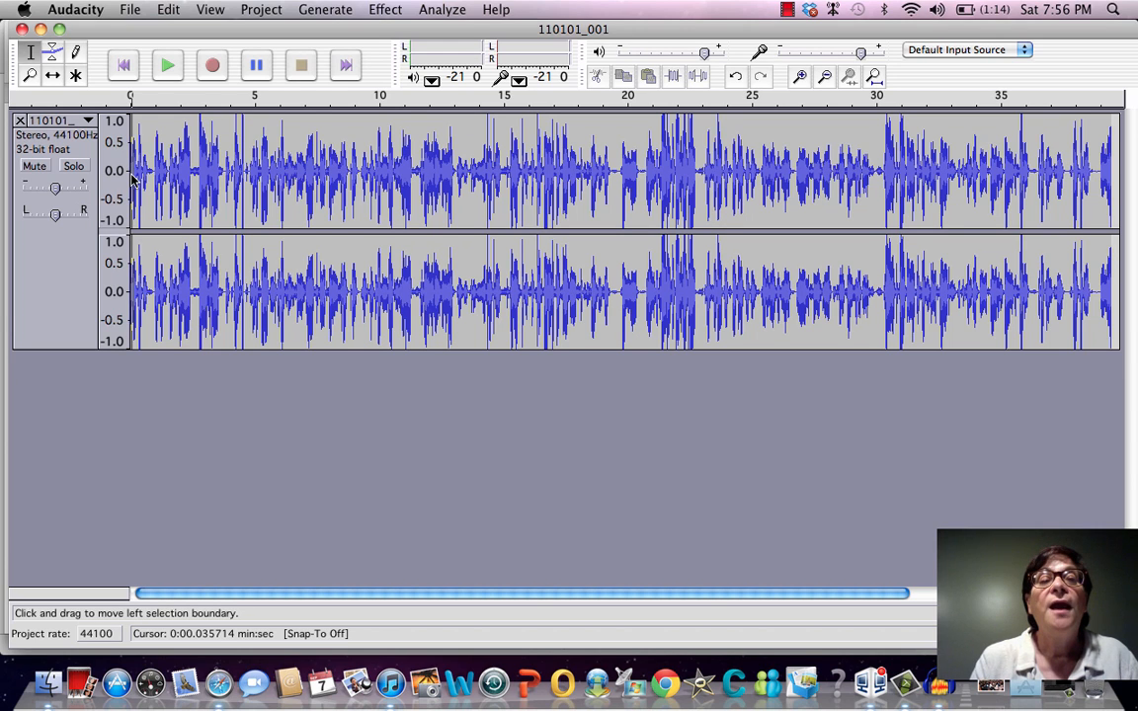
left_click(166, 65)
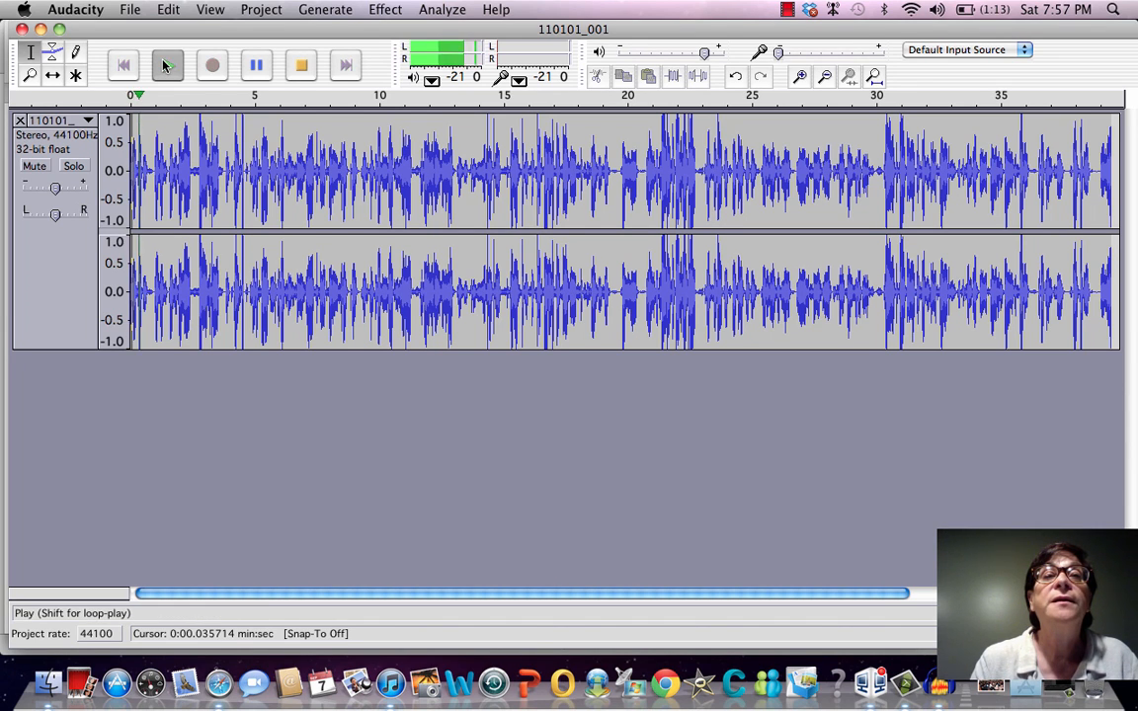
left_click(254, 66)
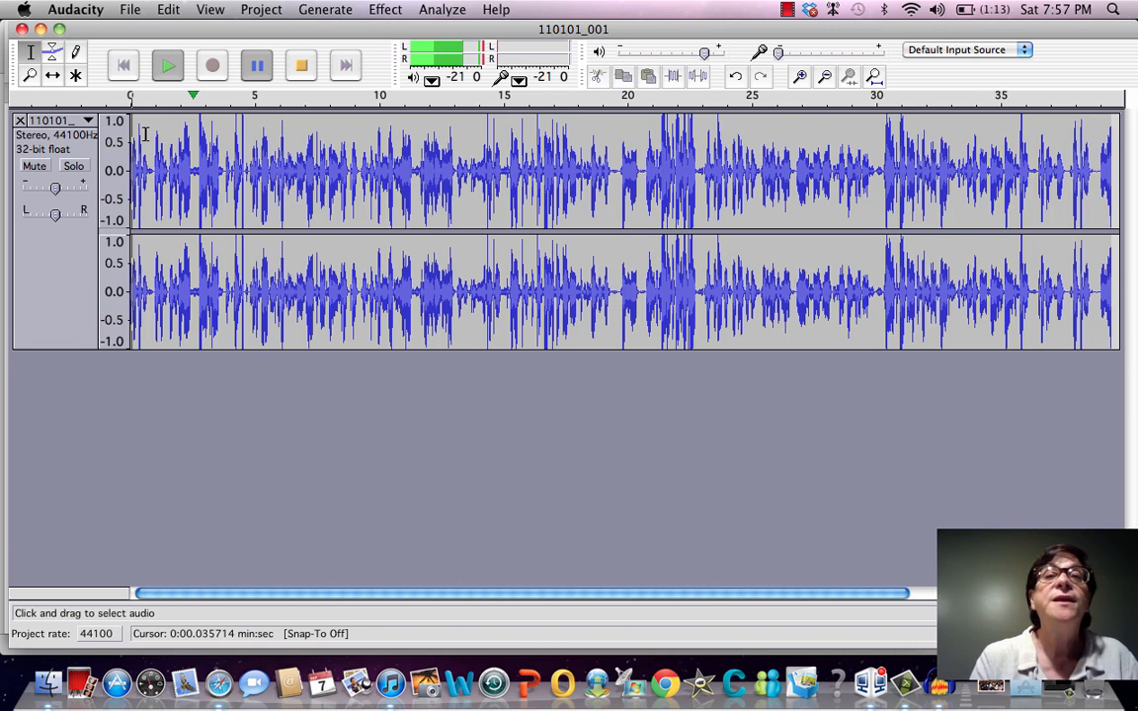
key("space")
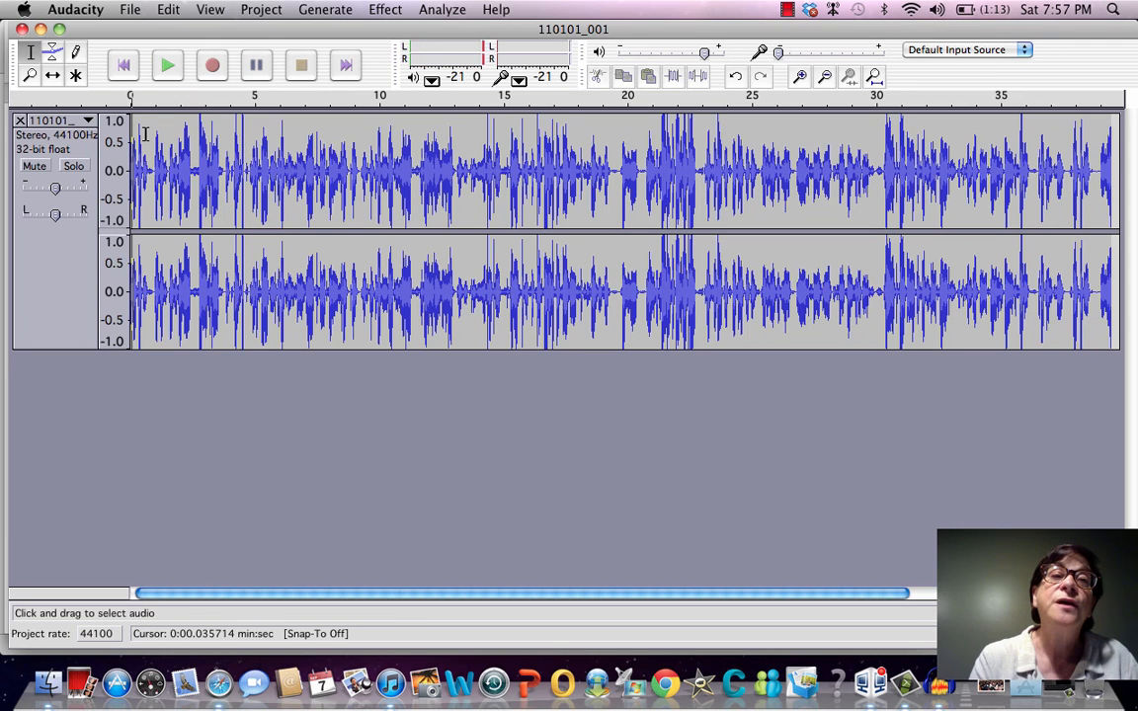
key("space")
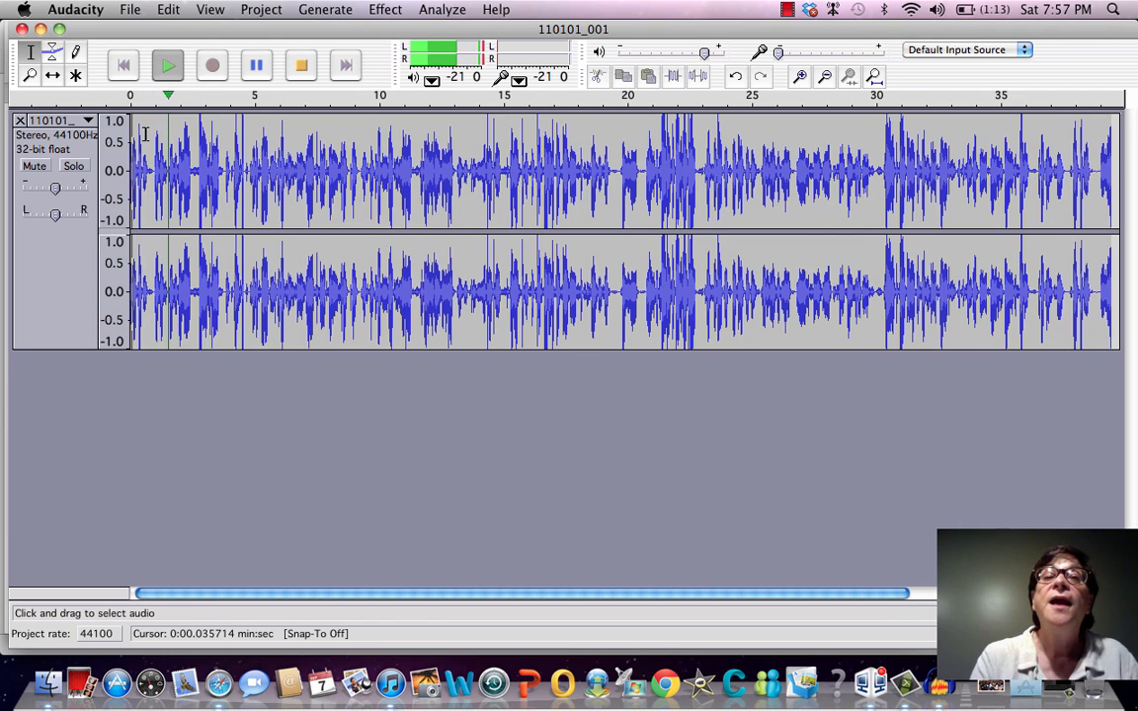
key("space")
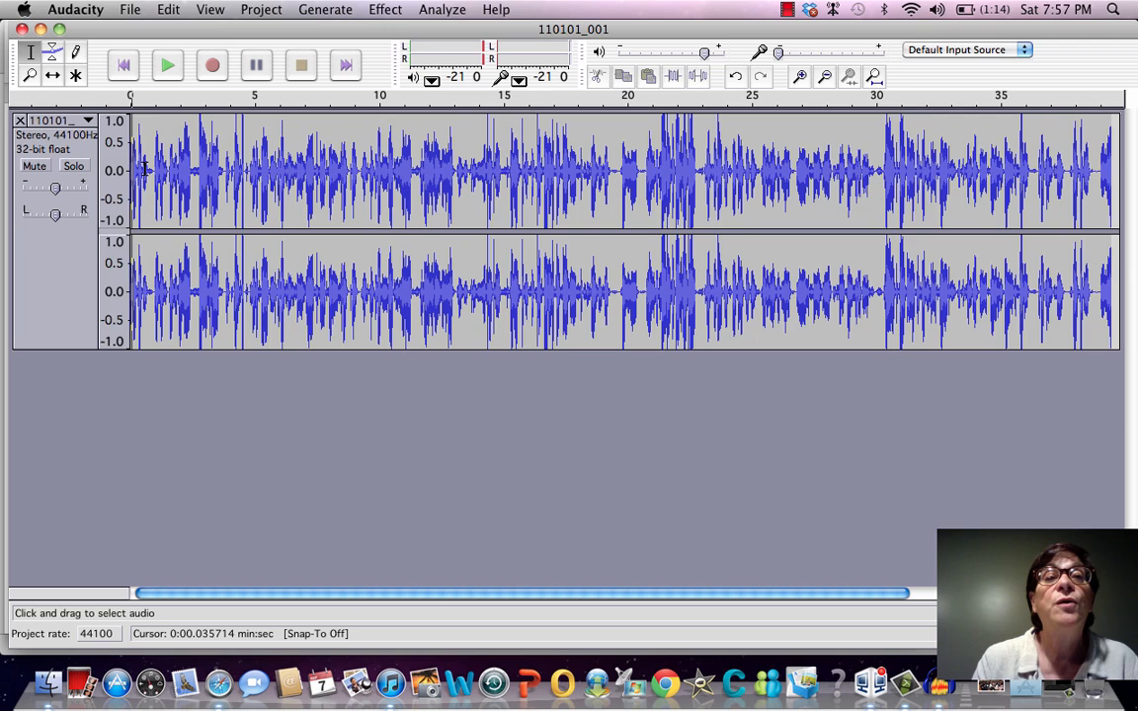
Delete the audio between about 0.6 and 6.0 seconds from the stereo track, and undo the deletion
left_click_drag(144, 170, 281, 193)
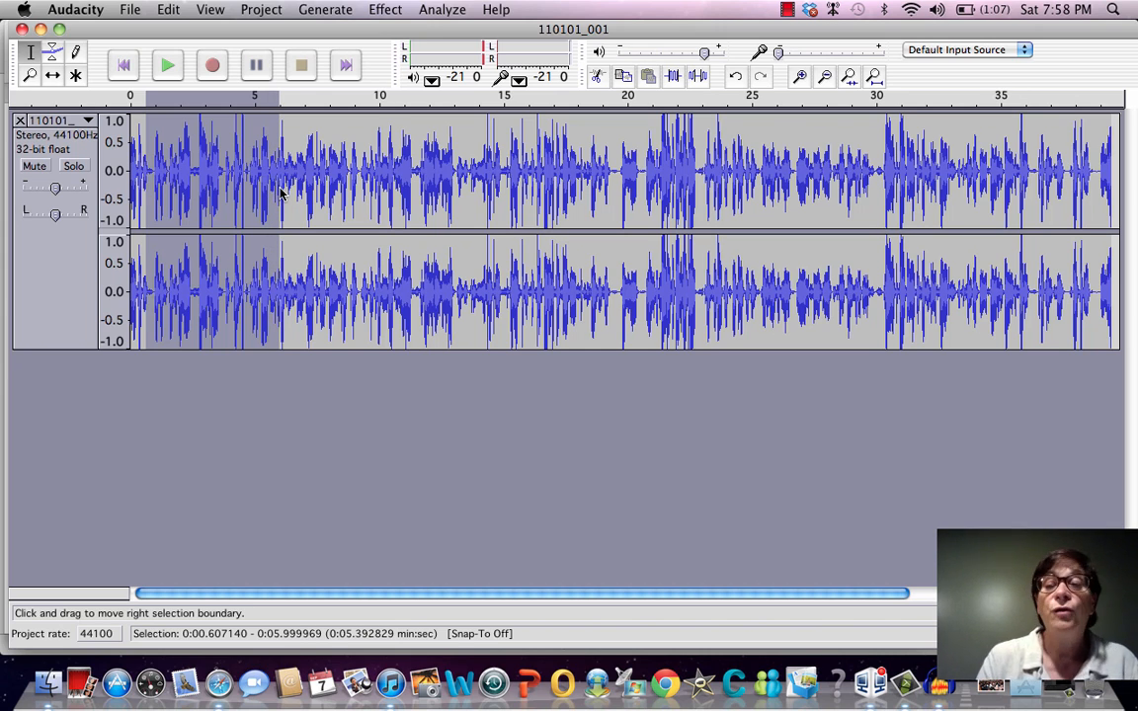
key("Delete")
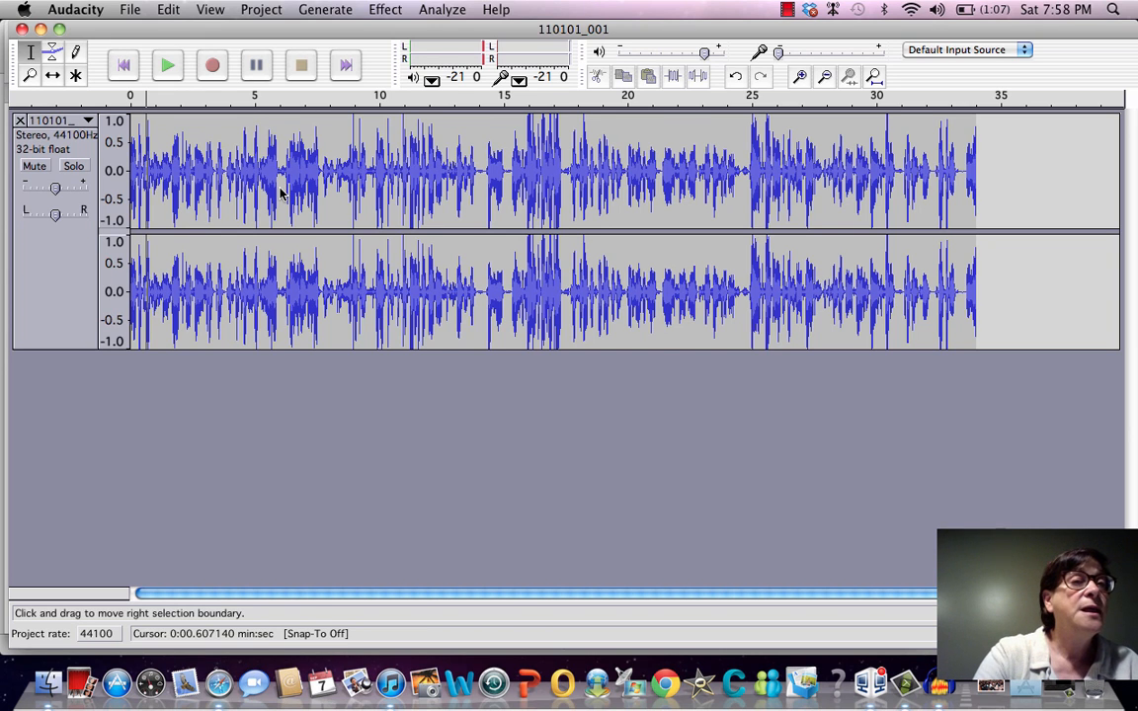
key("super+z")
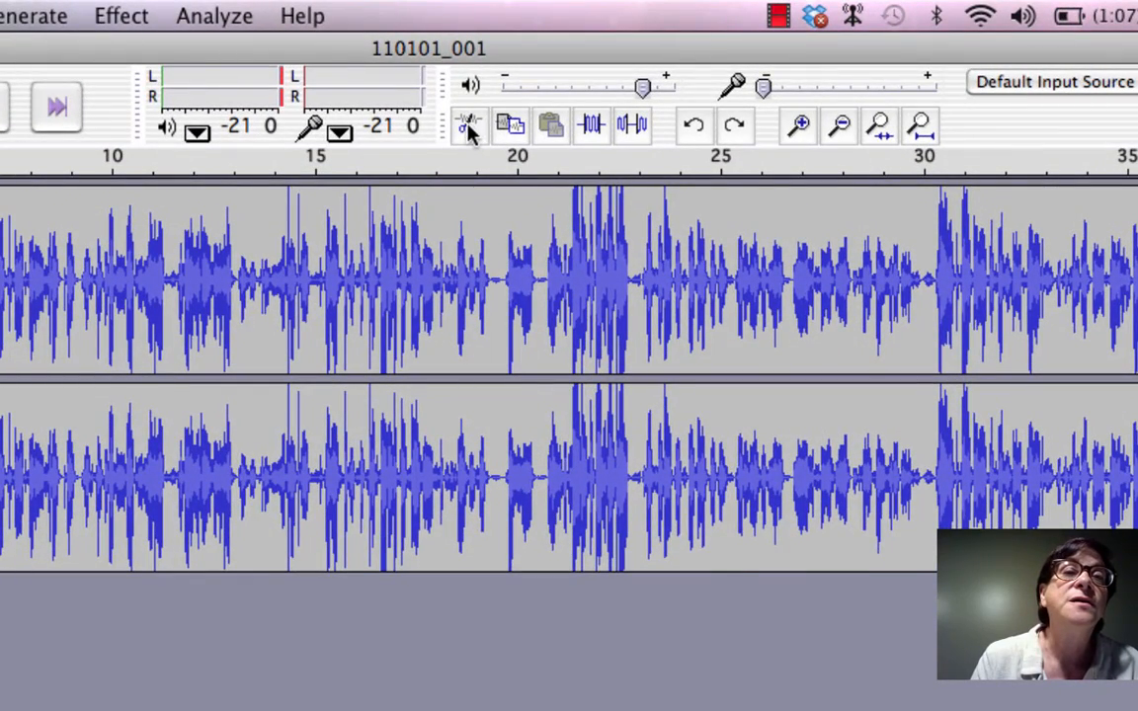
Cut the selected audio between about 0.6 and 6.0 seconds from the stereo track, and undo the cut
left_click(470, 129)
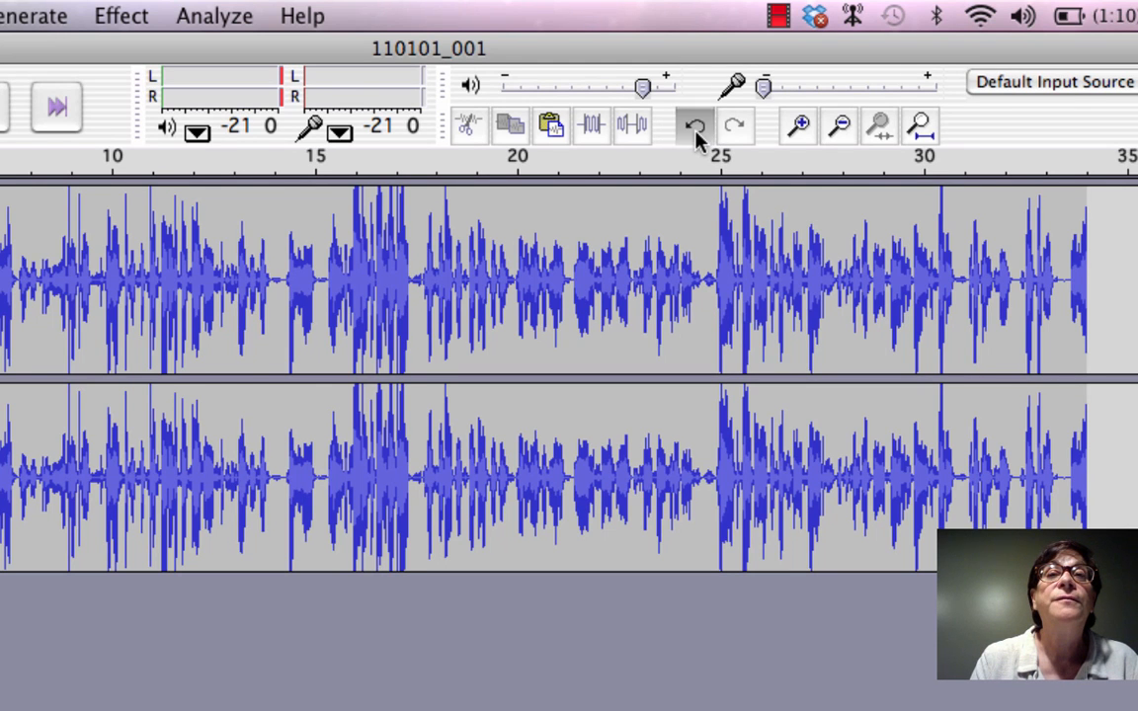
left_click(696, 132)
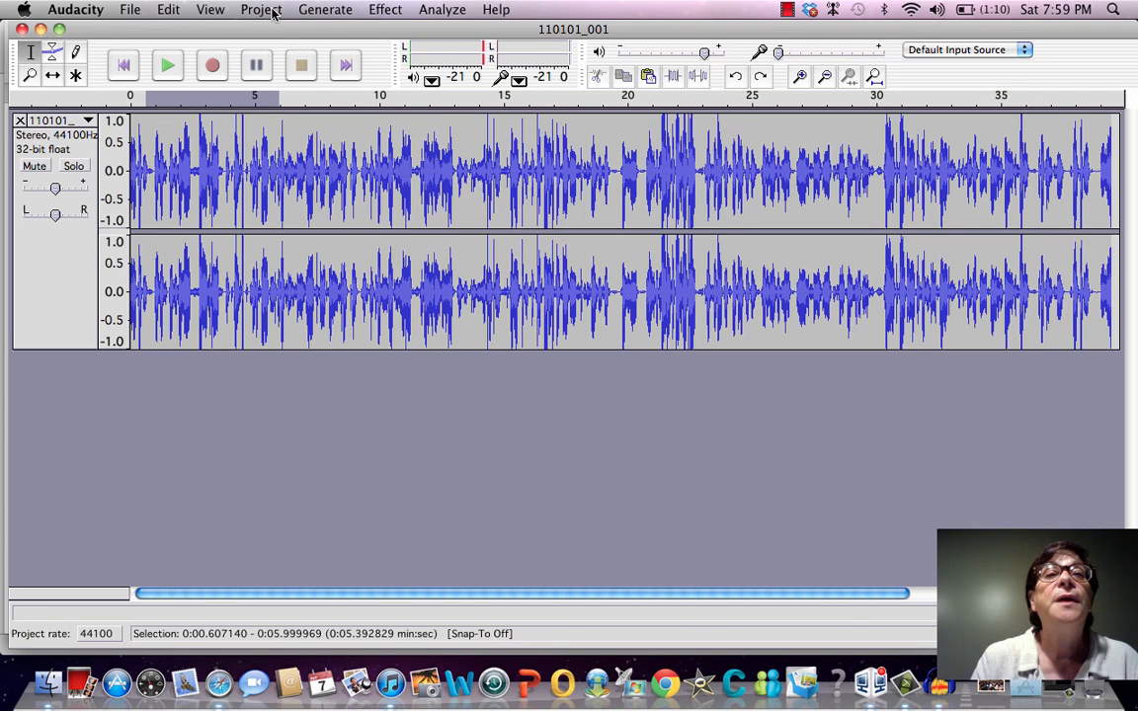
Add a new stereo track and paste a copy of the original track's audio from about 4.9 to 13.1 seconds at its beginning
left_click(166, 10)
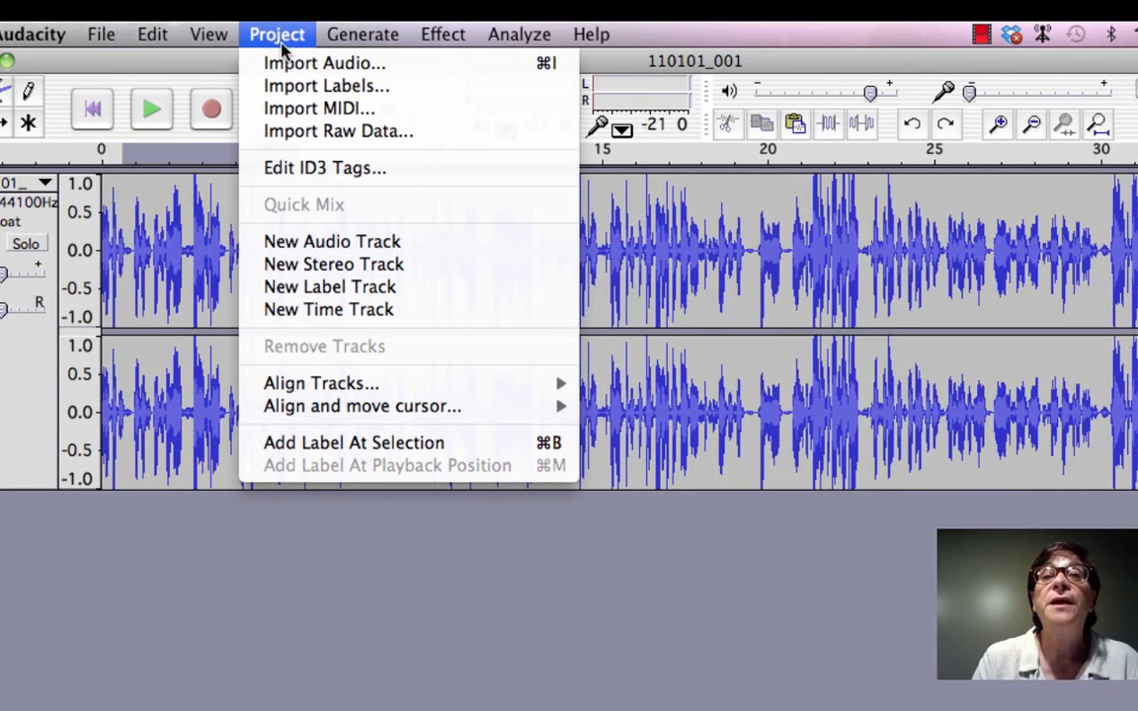
left_click(332, 269)
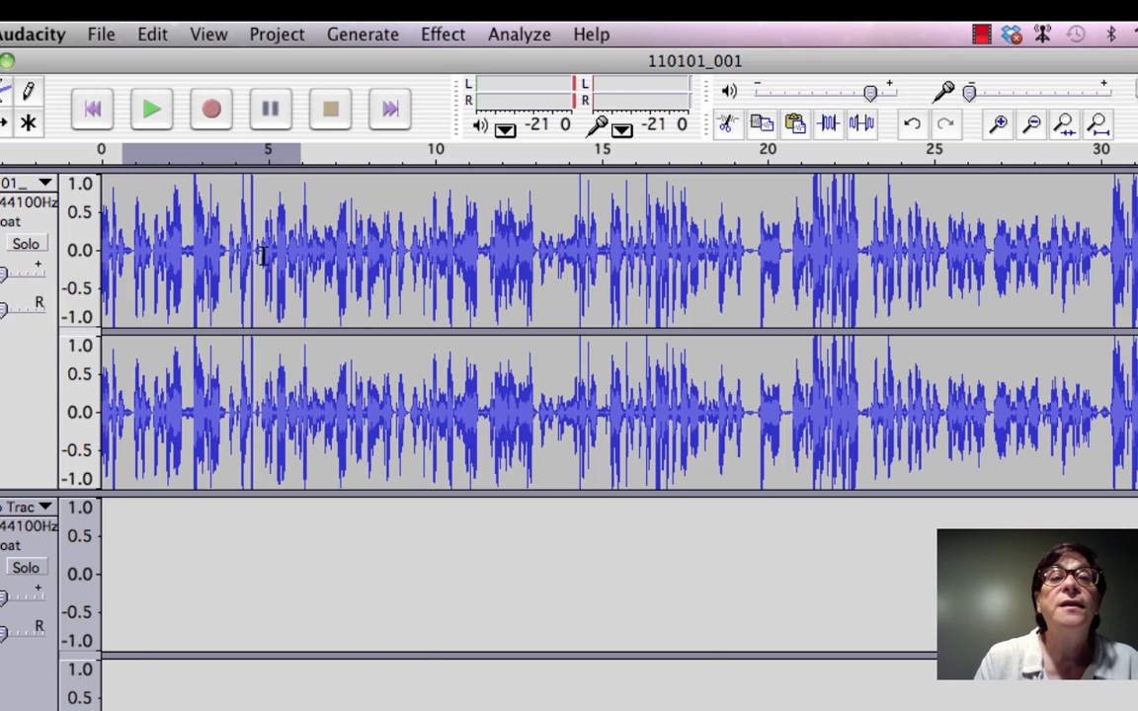
left_click_drag(265, 254, 542, 290)
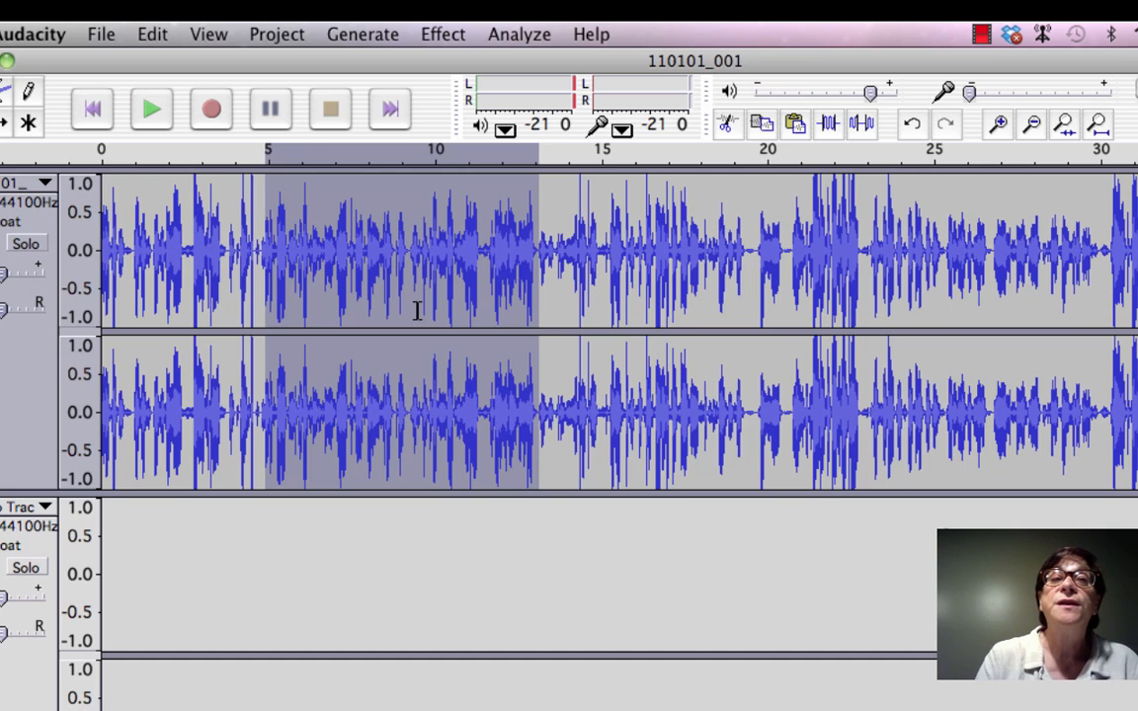
left_click(113, 561)
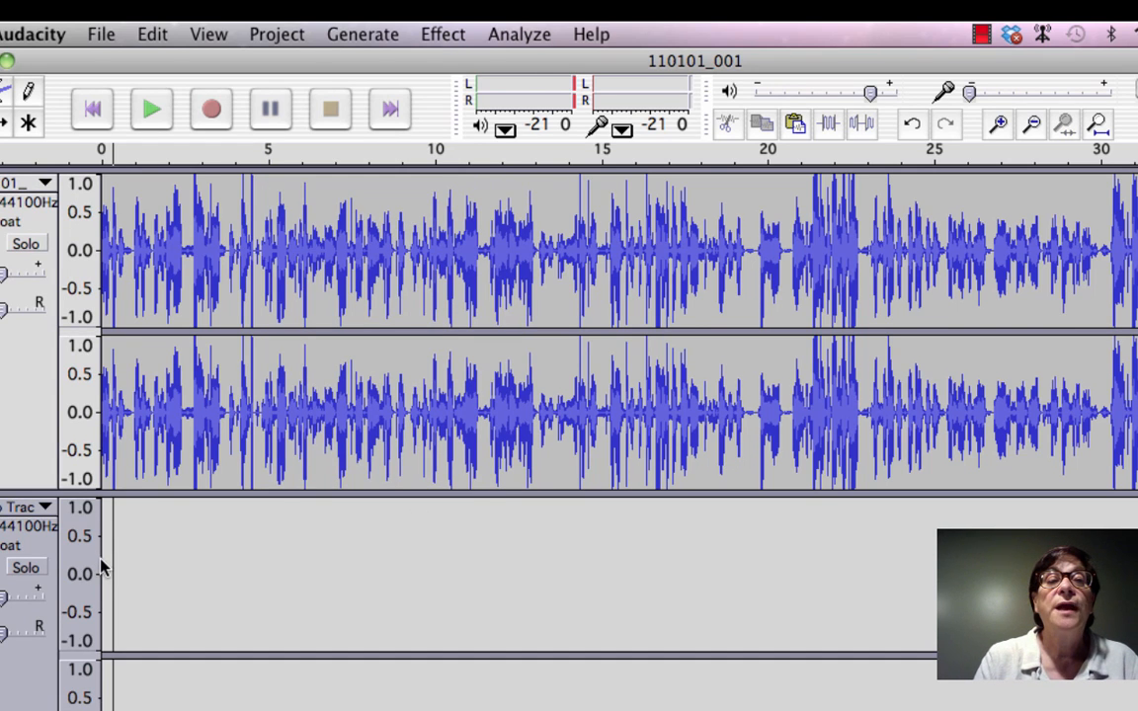
left_click(104, 563)
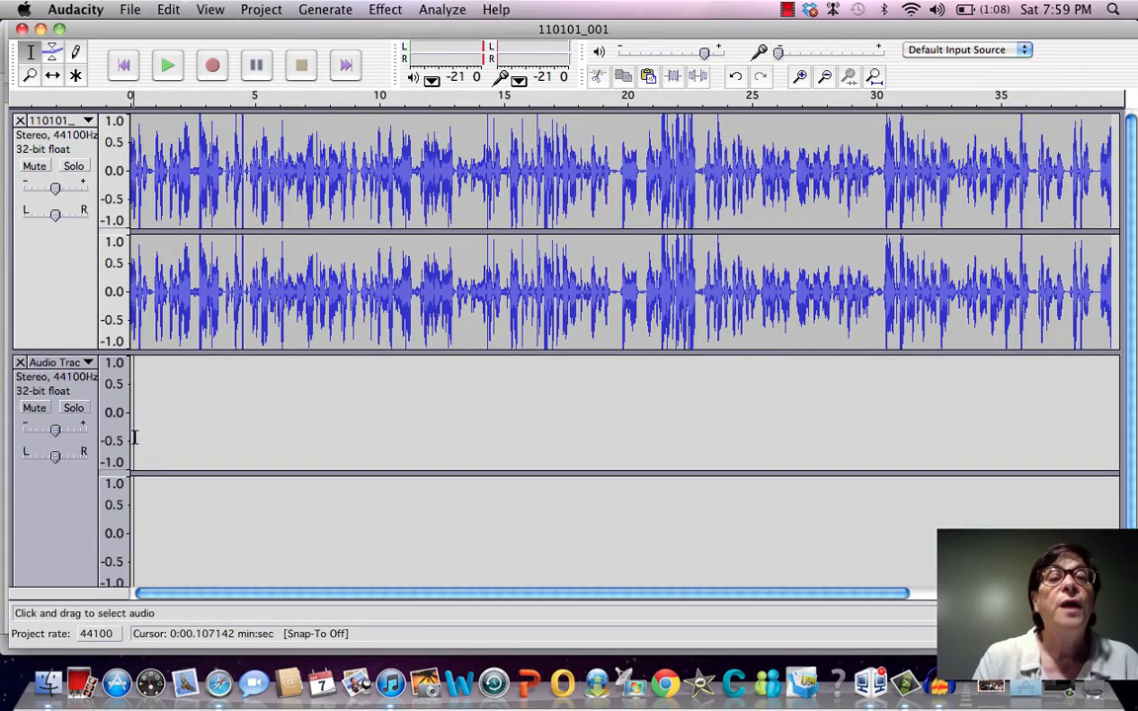
left_click(136, 440)
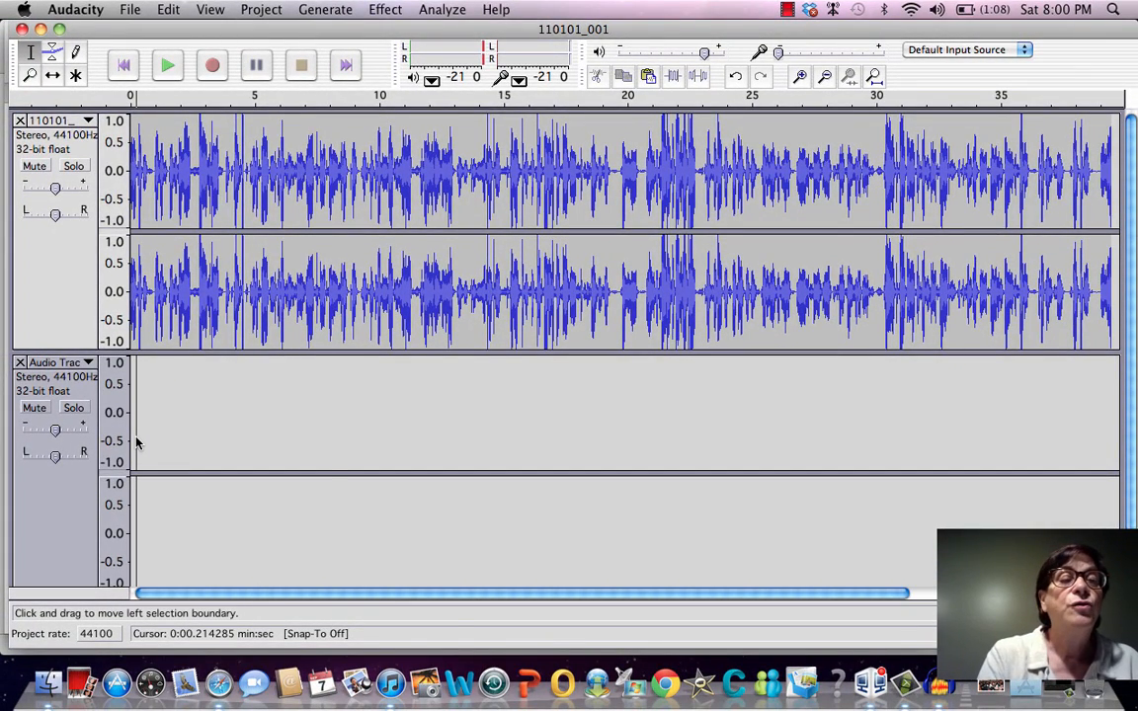
key("super+v")
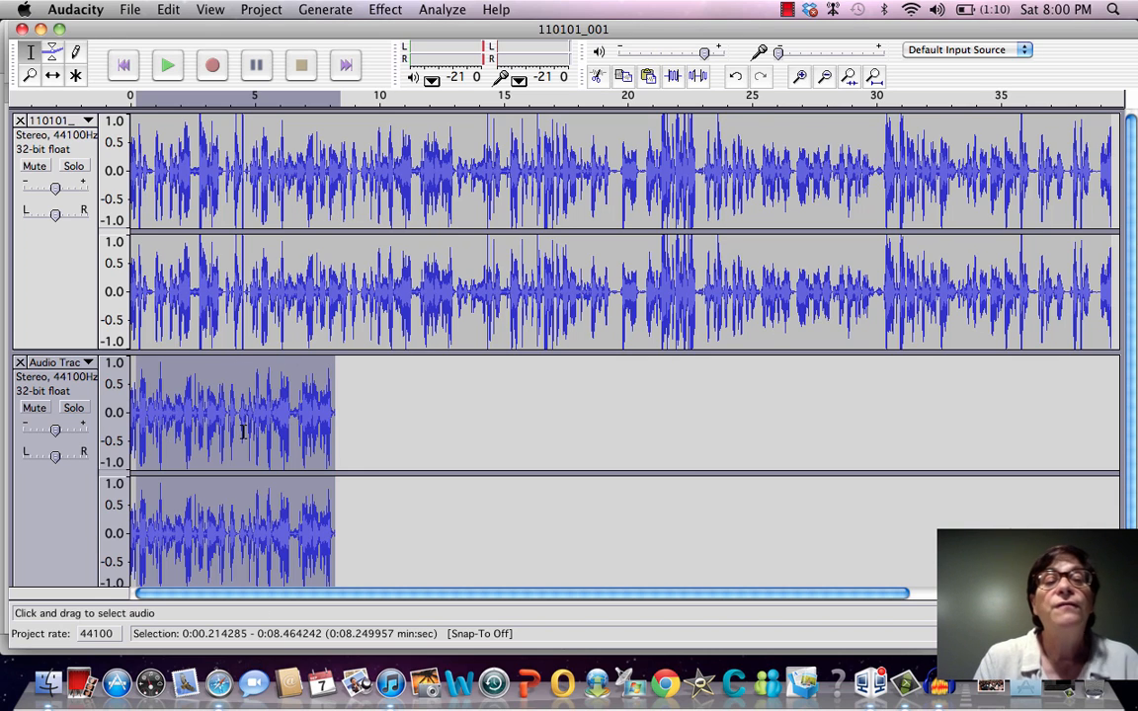
Play both tracks together briefly from about 10.3 seconds, stop, then replay them from about 0.3 seconds and pause
left_click(386, 451)
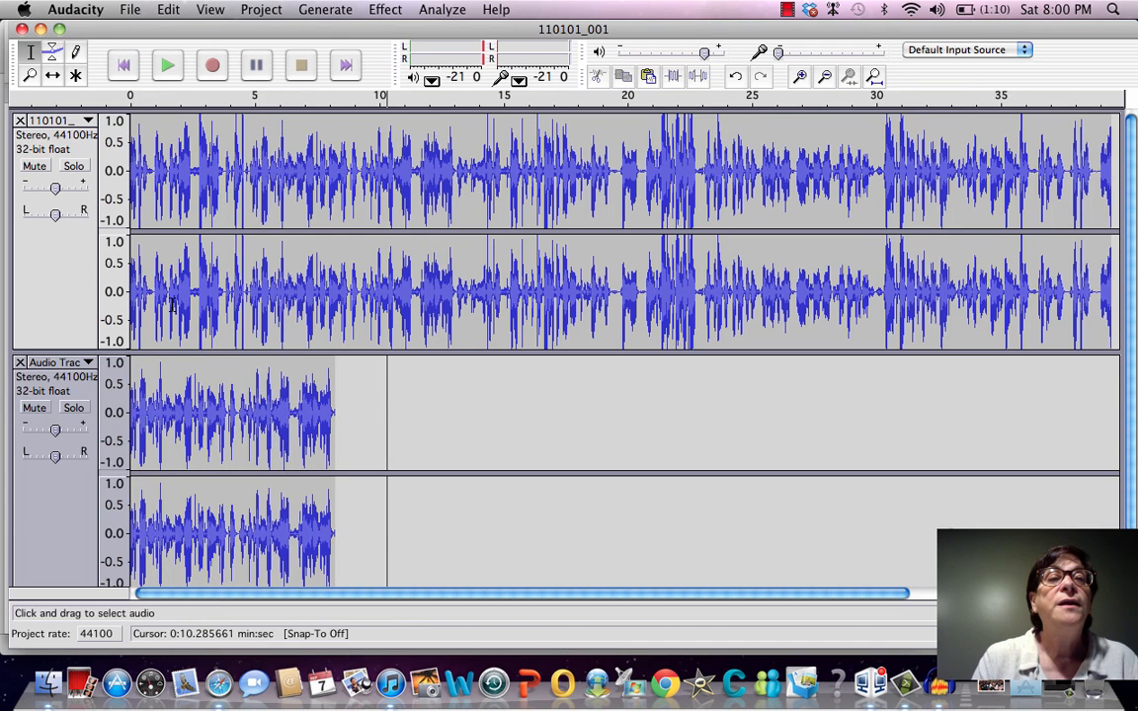
left_click(165, 69)
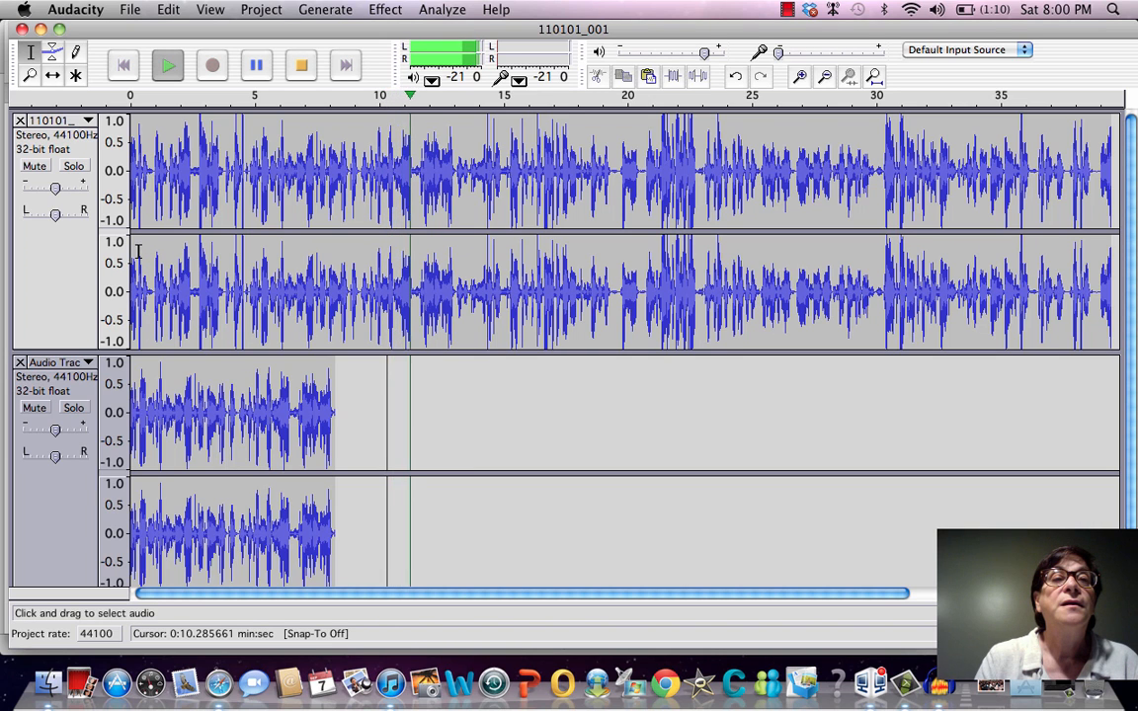
left_click(373, 406)
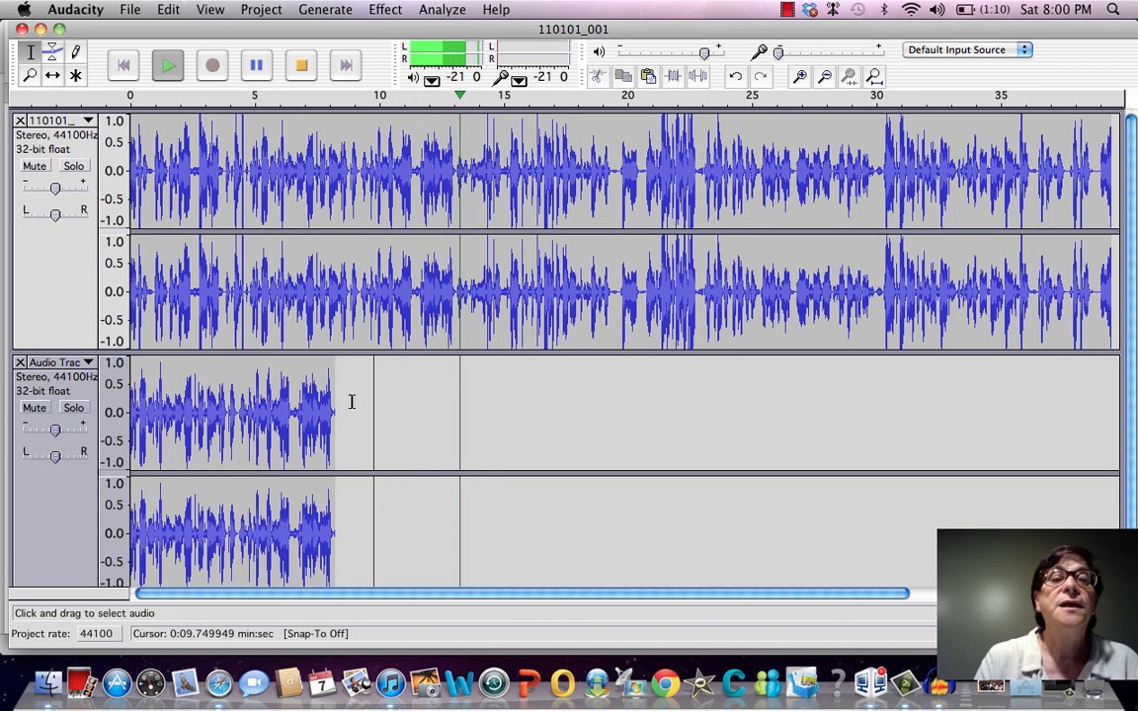
left_click(419, 372)
key("space")
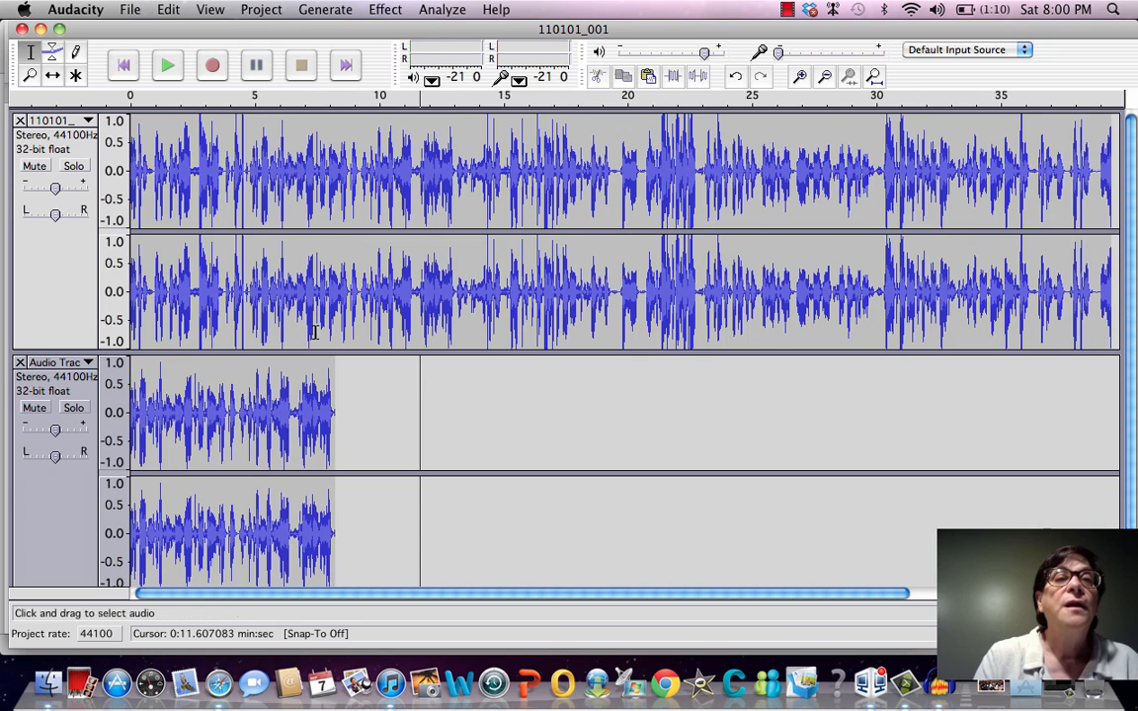
left_click(138, 201)
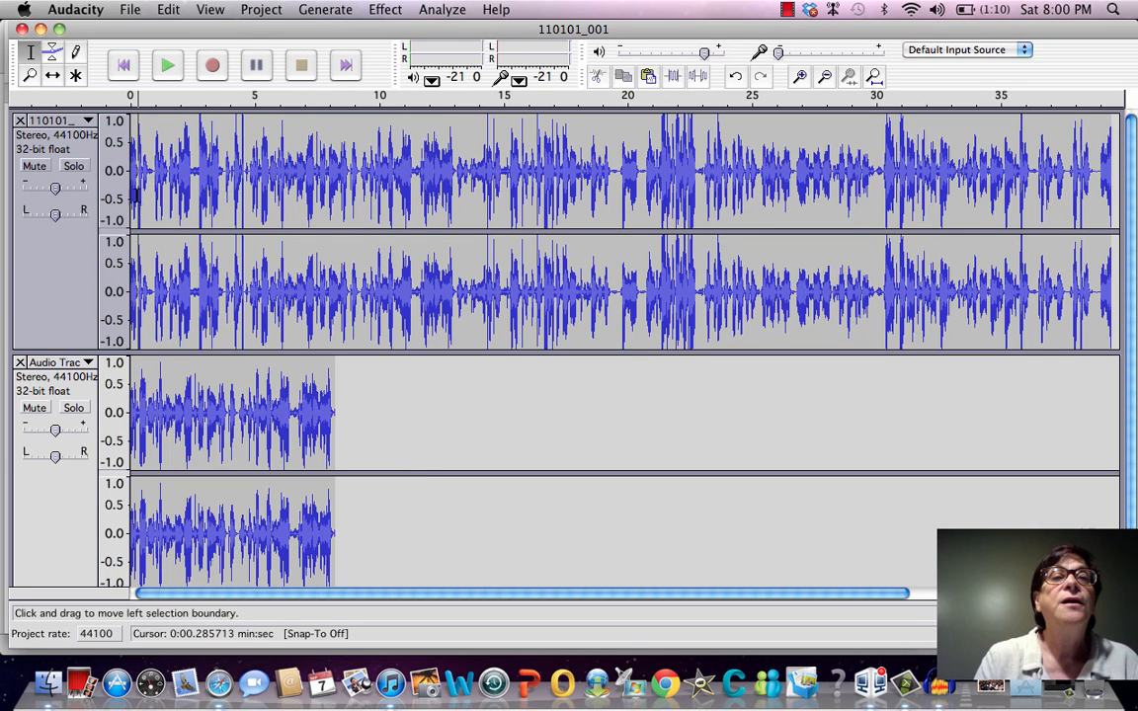
left_click(168, 66)
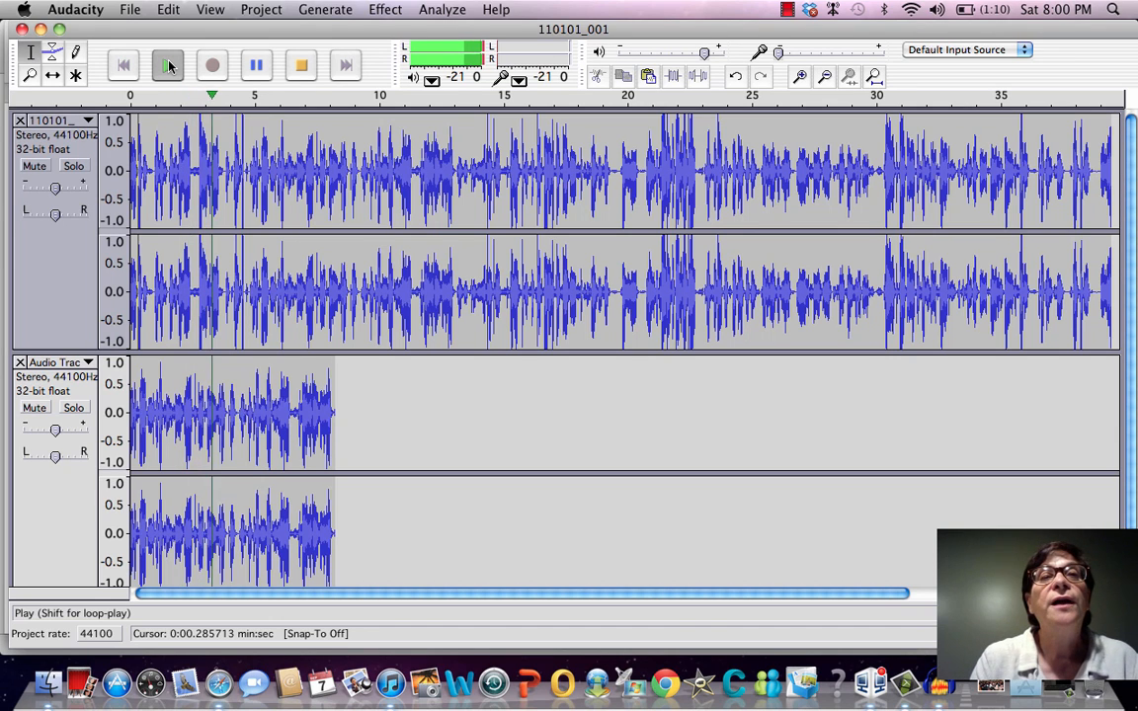
left_click(251, 65)
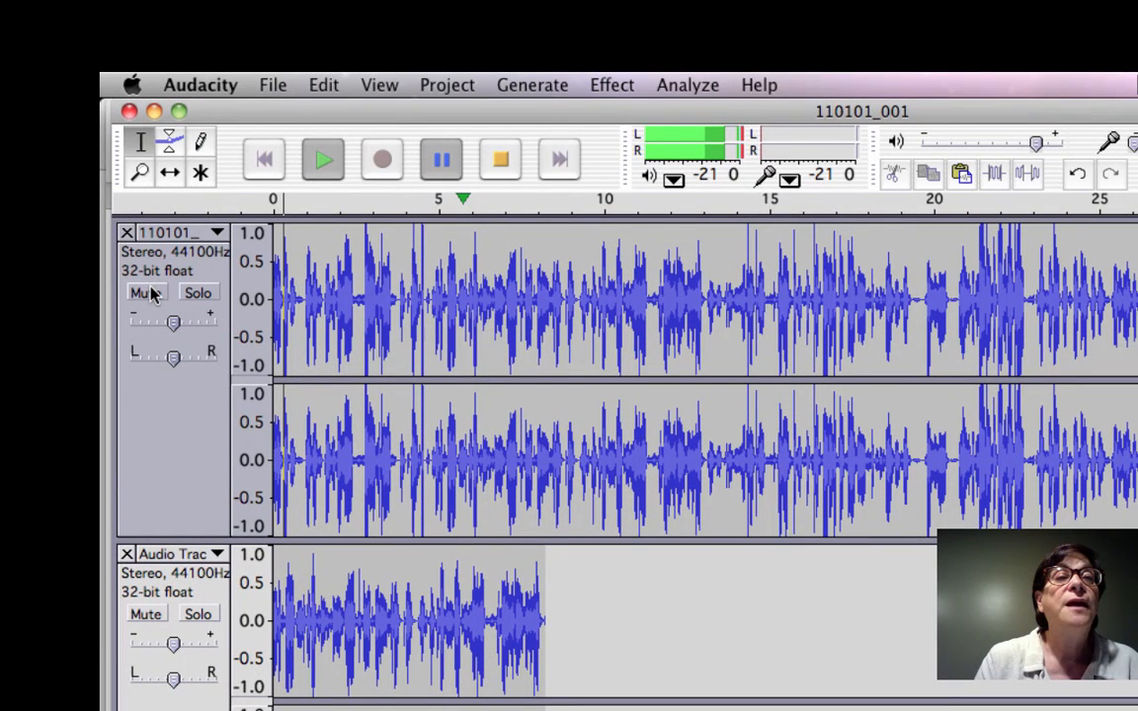
Mute the original 110101_001 track, play the pasted track alone from near its start, and stop playback
left_click(148, 293)
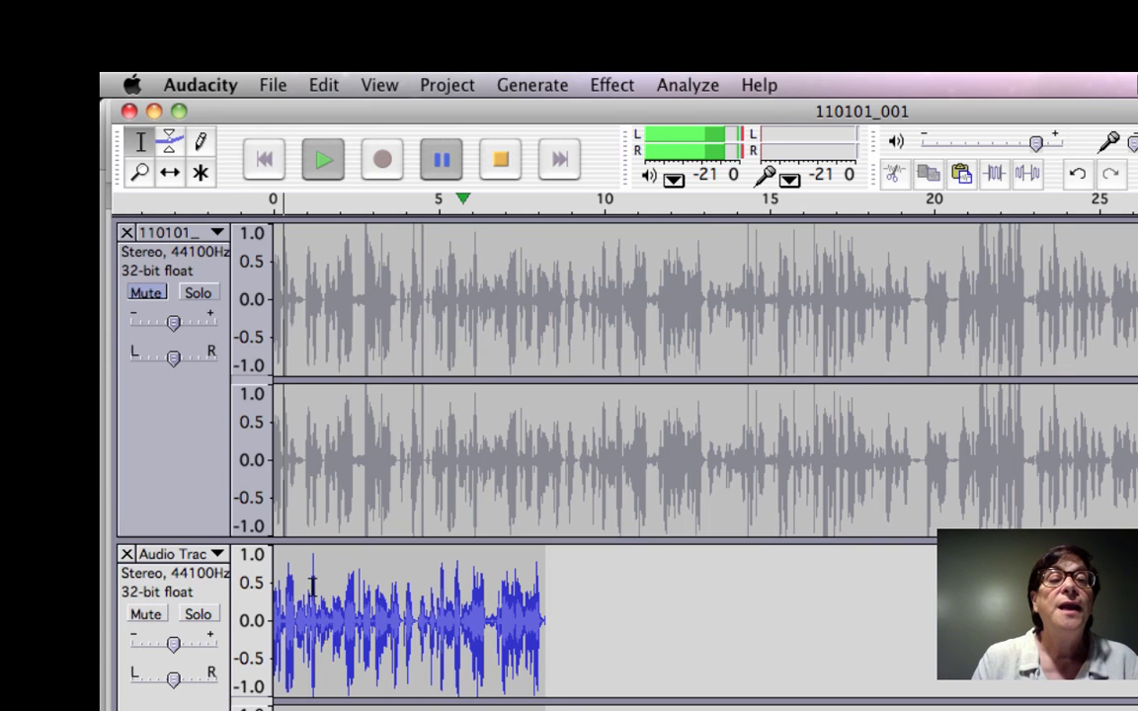
left_click(279, 620)
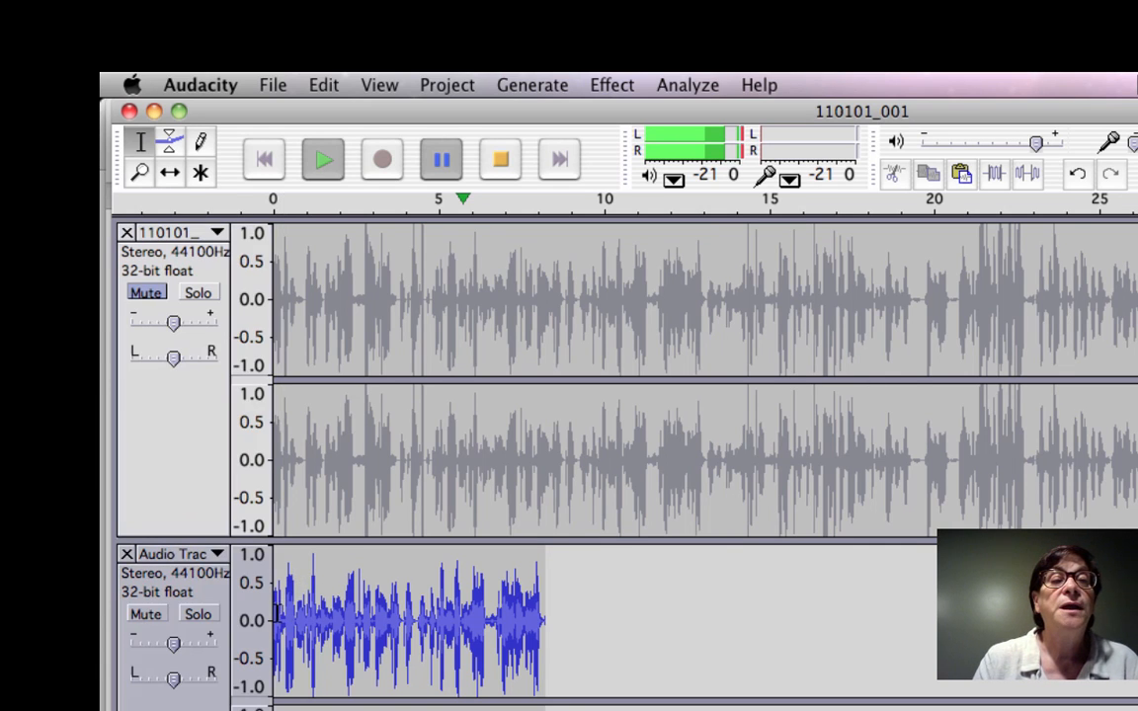
key("space")
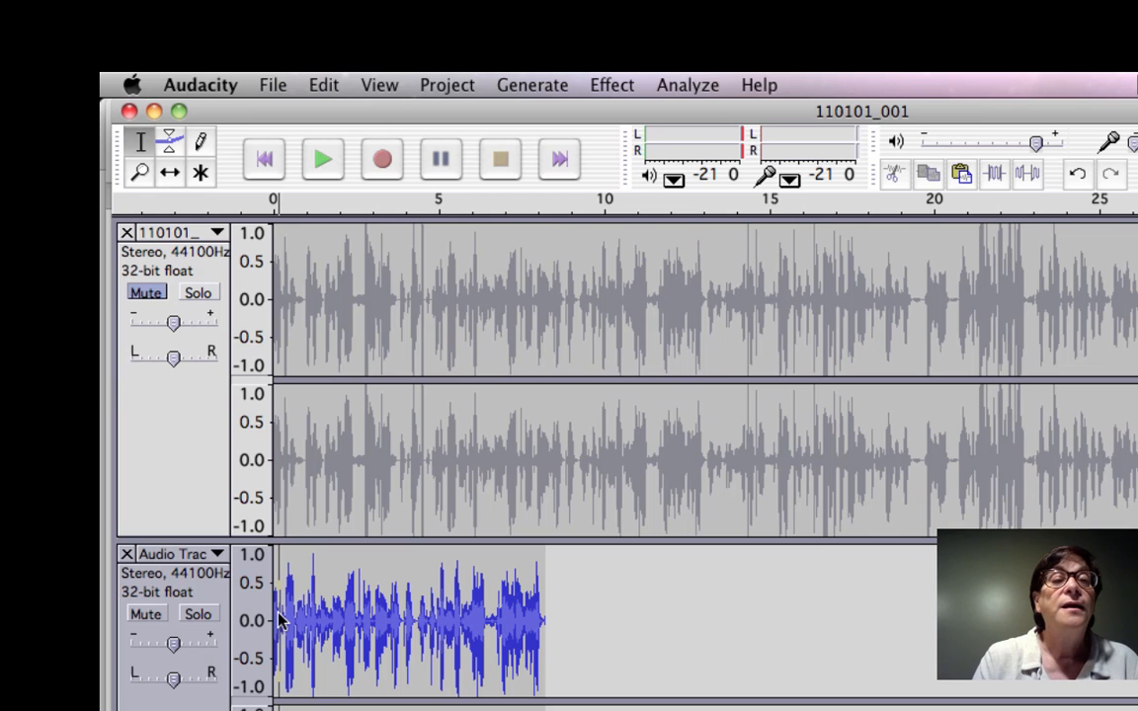
key("space")
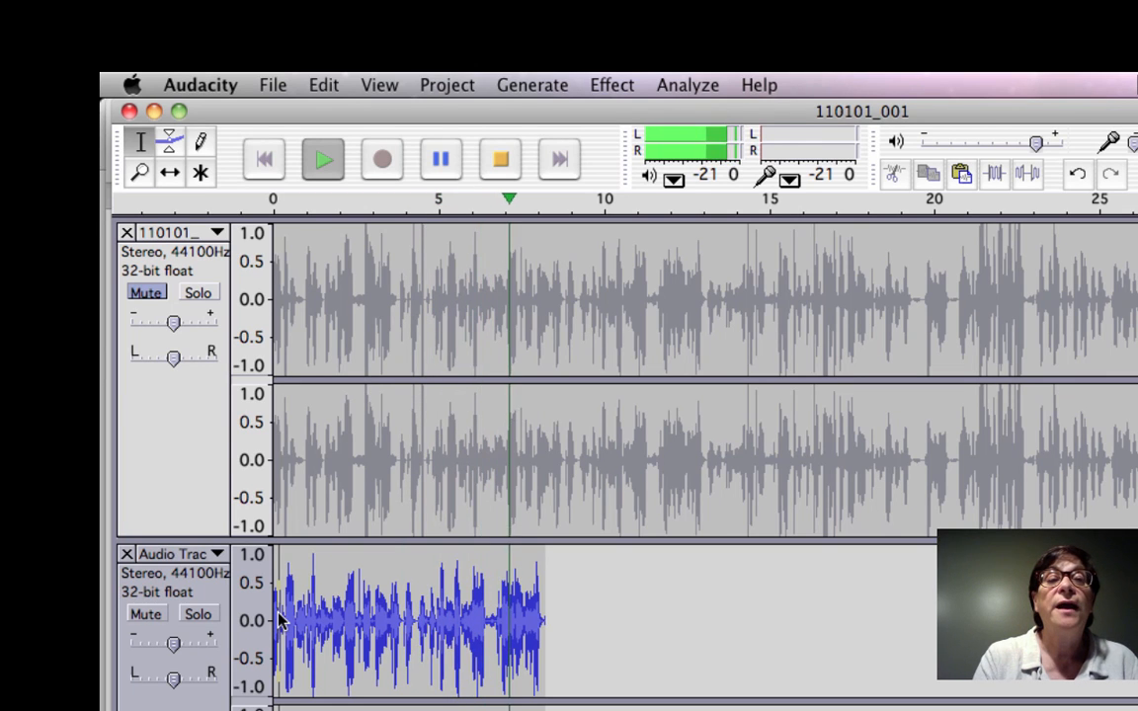
key("space")
Mute the pasted track, unmute the original track, play it from near its start, and stop playback
left_click(145, 613)
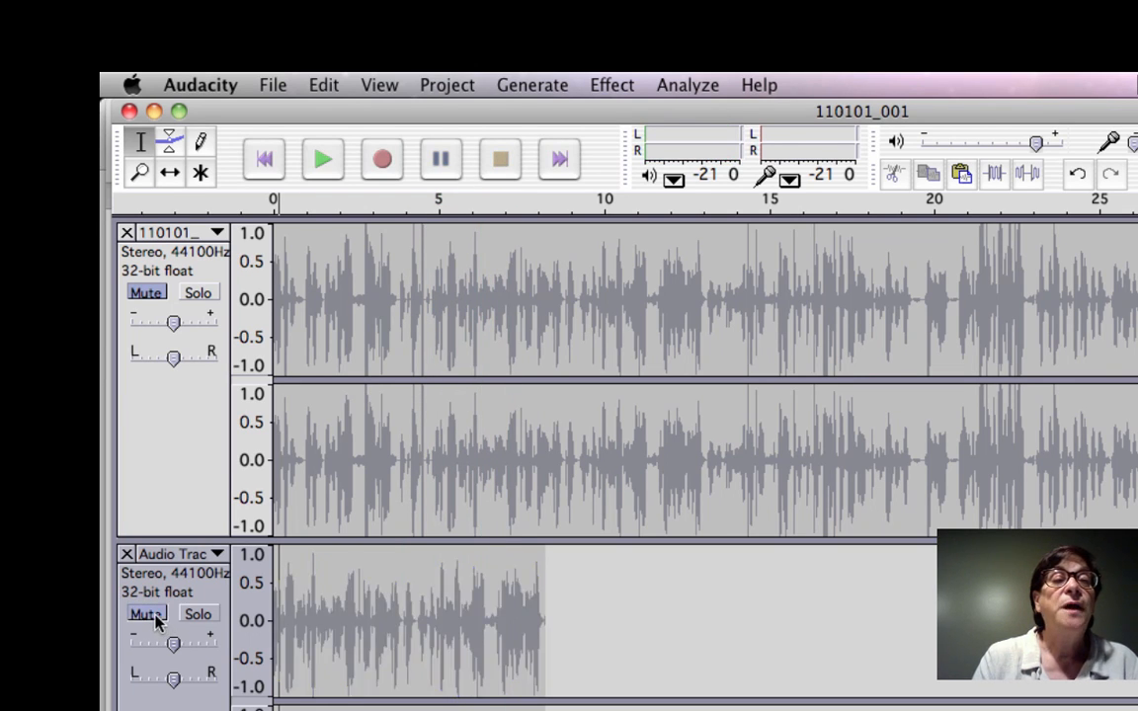
left_click(136, 294)
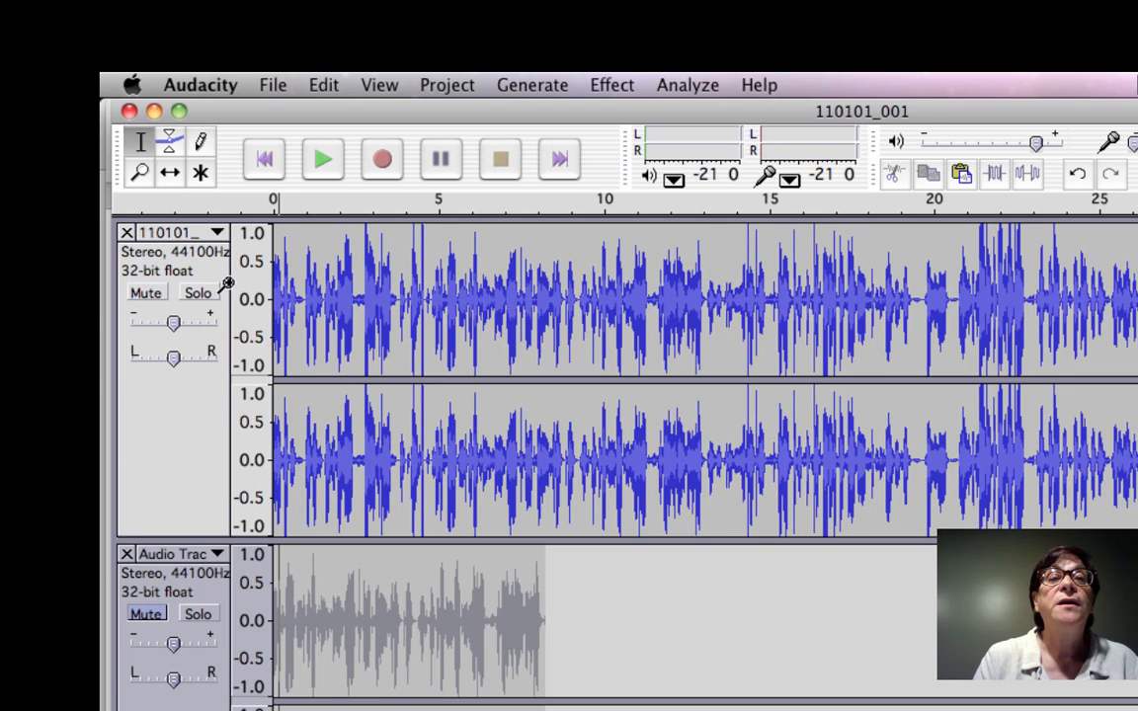
key("space")
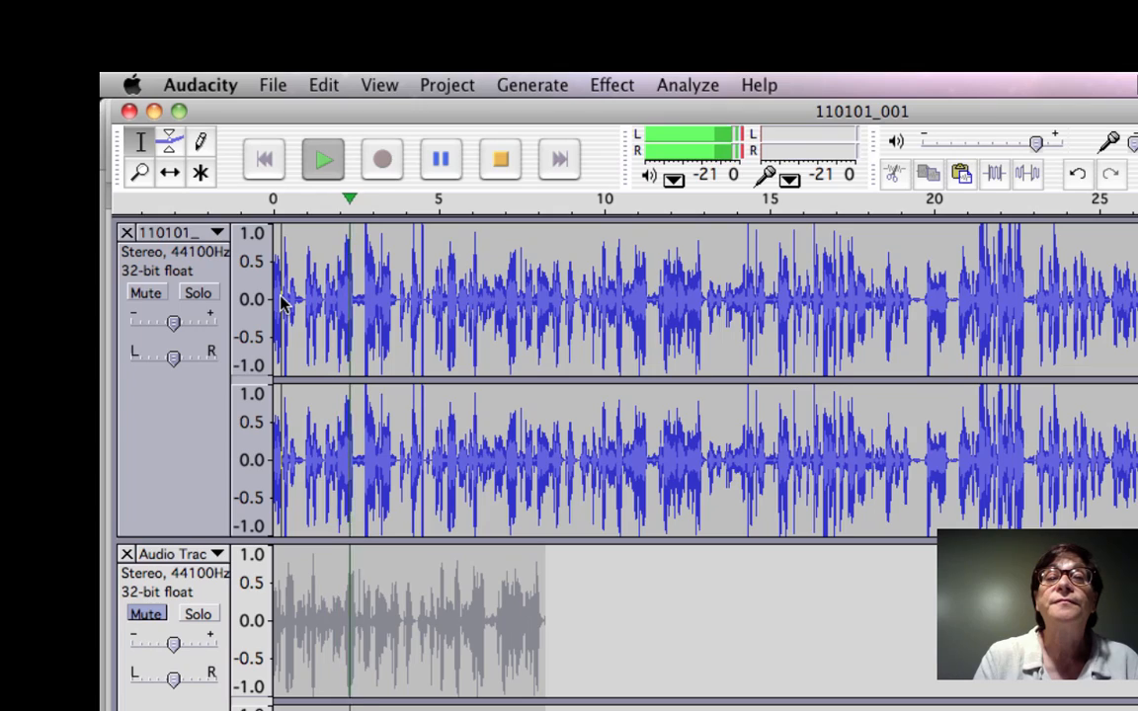
key("space")
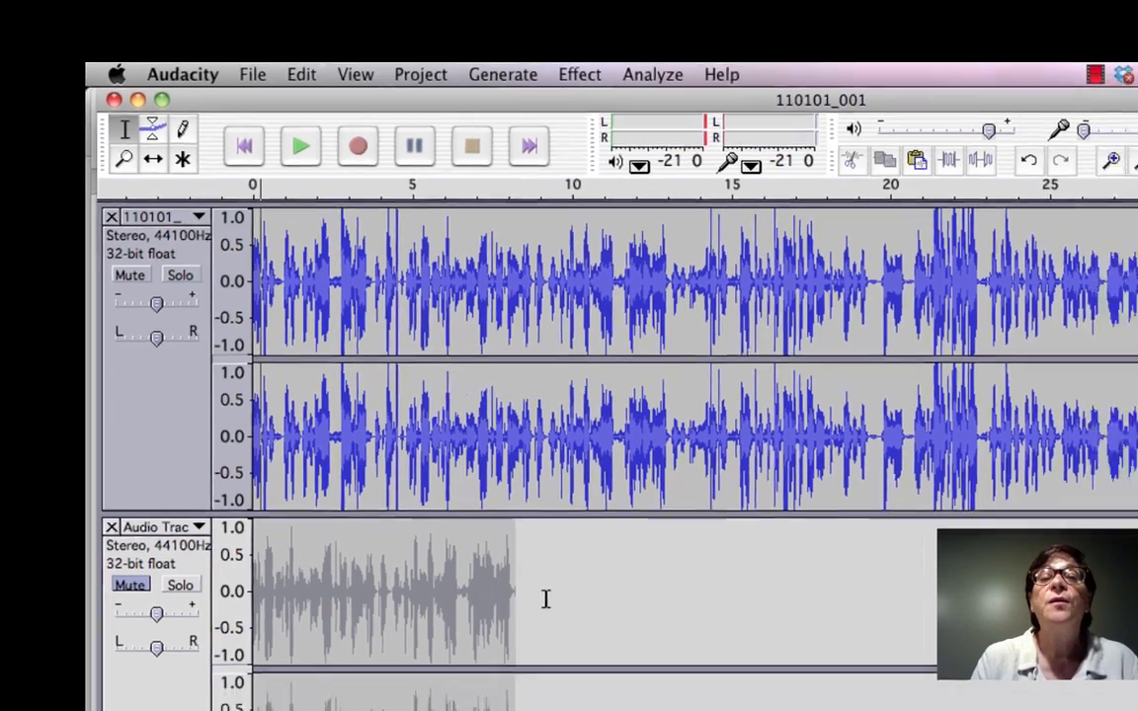
Place the cursor at several points in the tracks, including about 30.3 and 37.4 seconds, and finally at about 39.2 seconds in the original
left_click(578, 631)
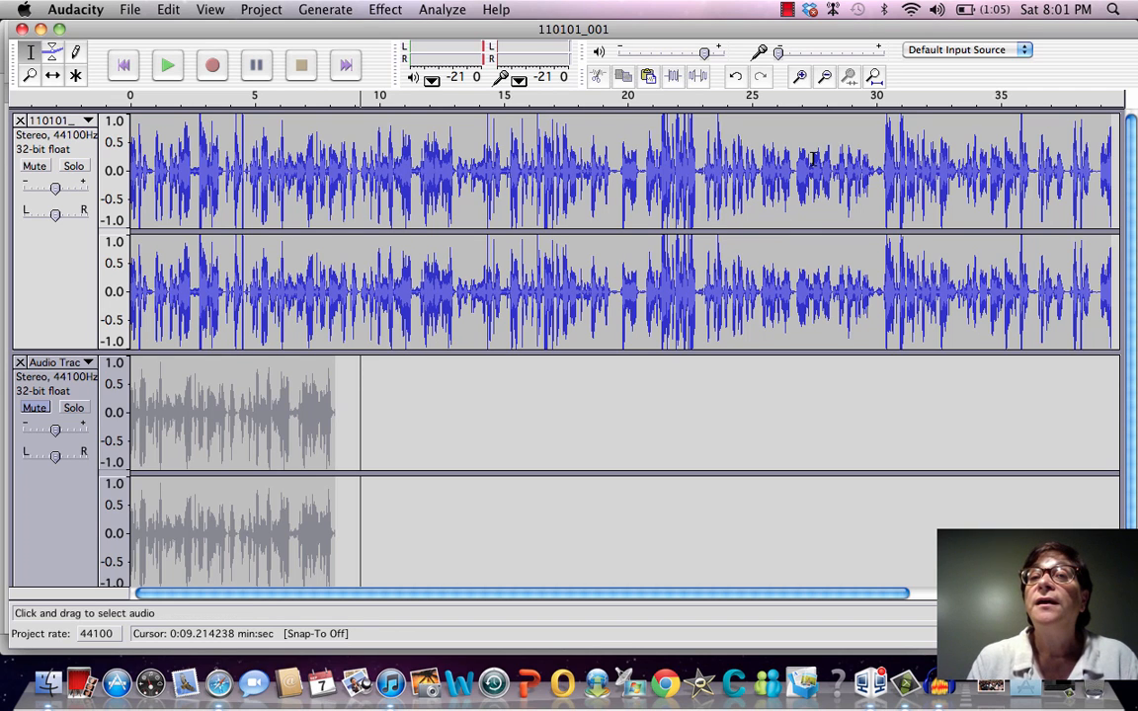
left_click(885, 198)
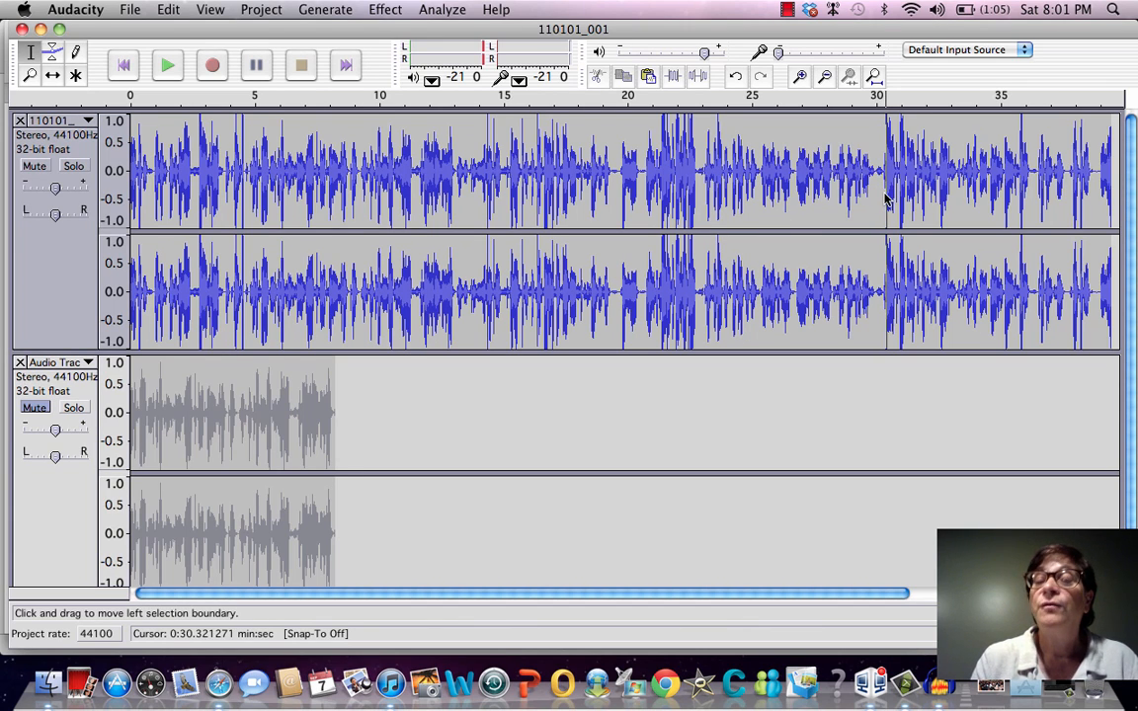
key("Right")
key("Right")
key("Right")
key("Right")
key("Right")
key("Right")
key("Right")
key("Right")
key("Right")
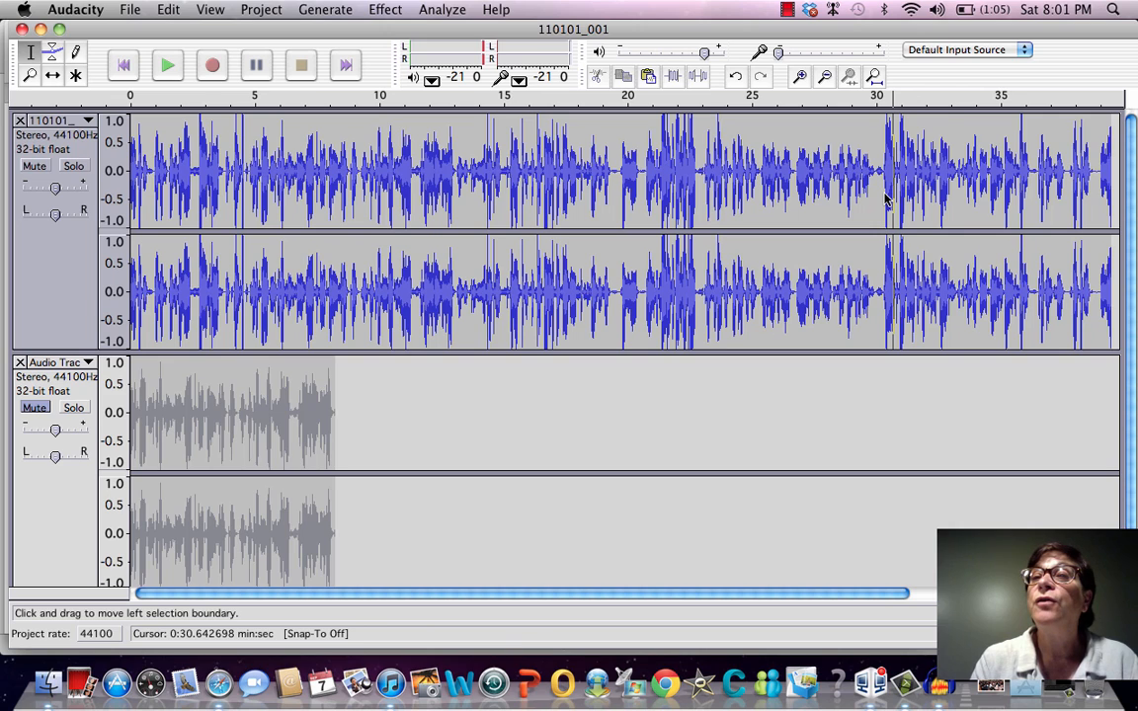
left_click(940, 105)
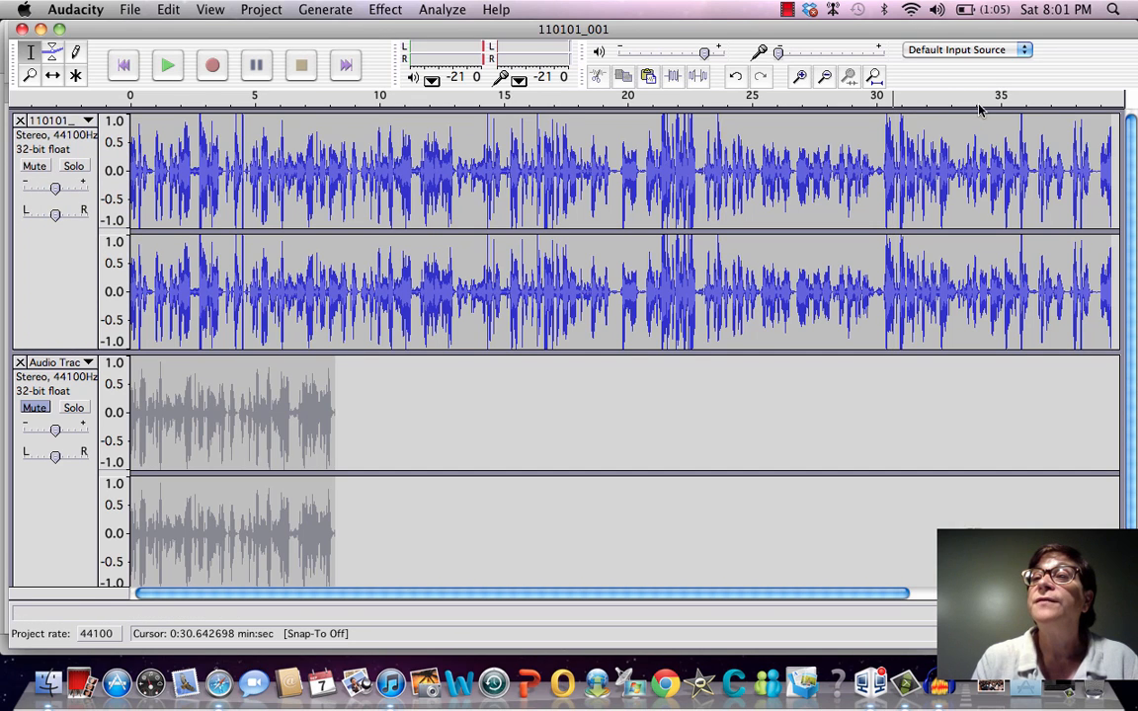
left_click(1060, 186)
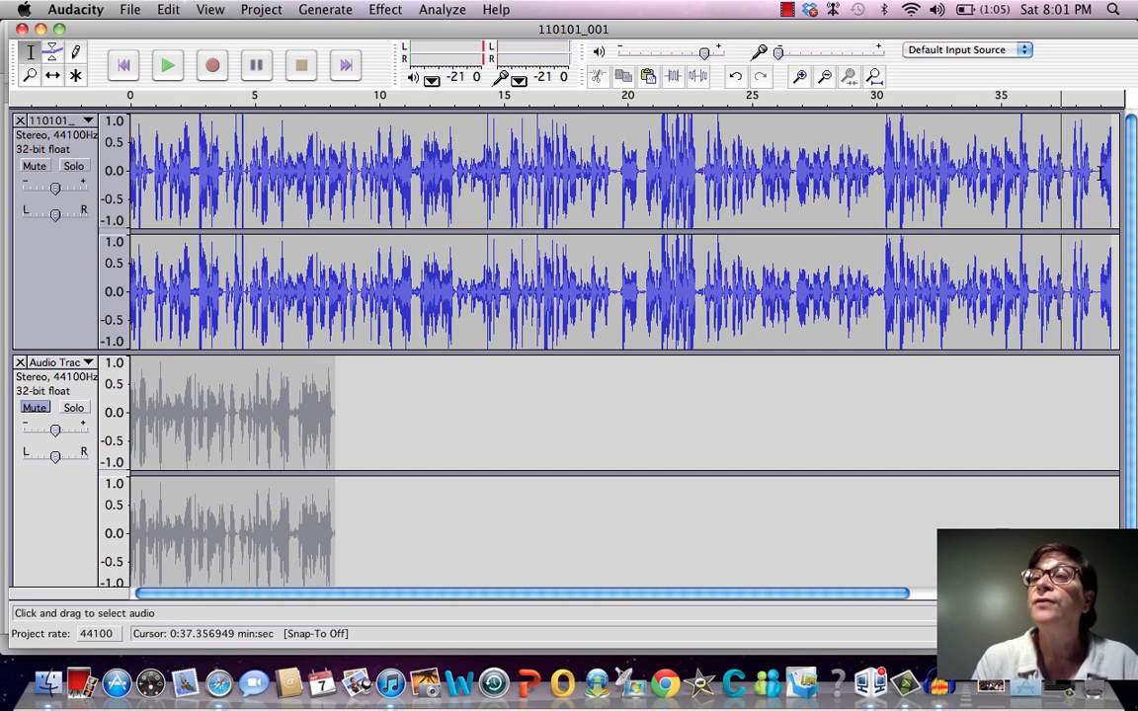
left_click(1107, 173)
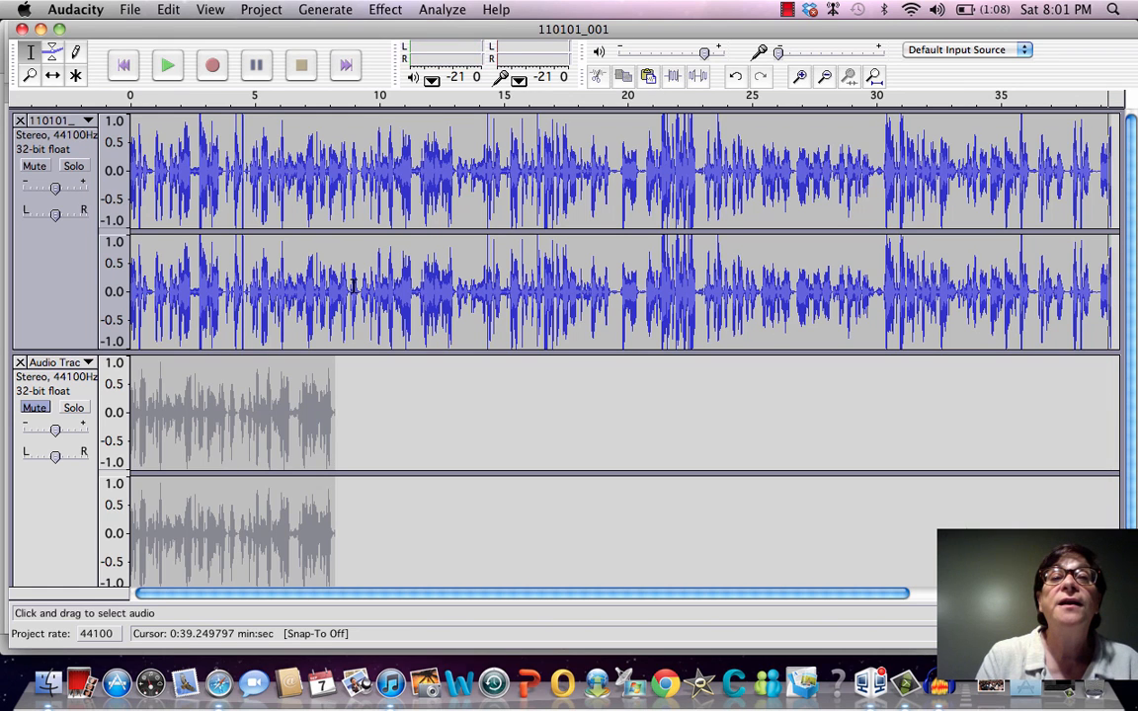
key("space")
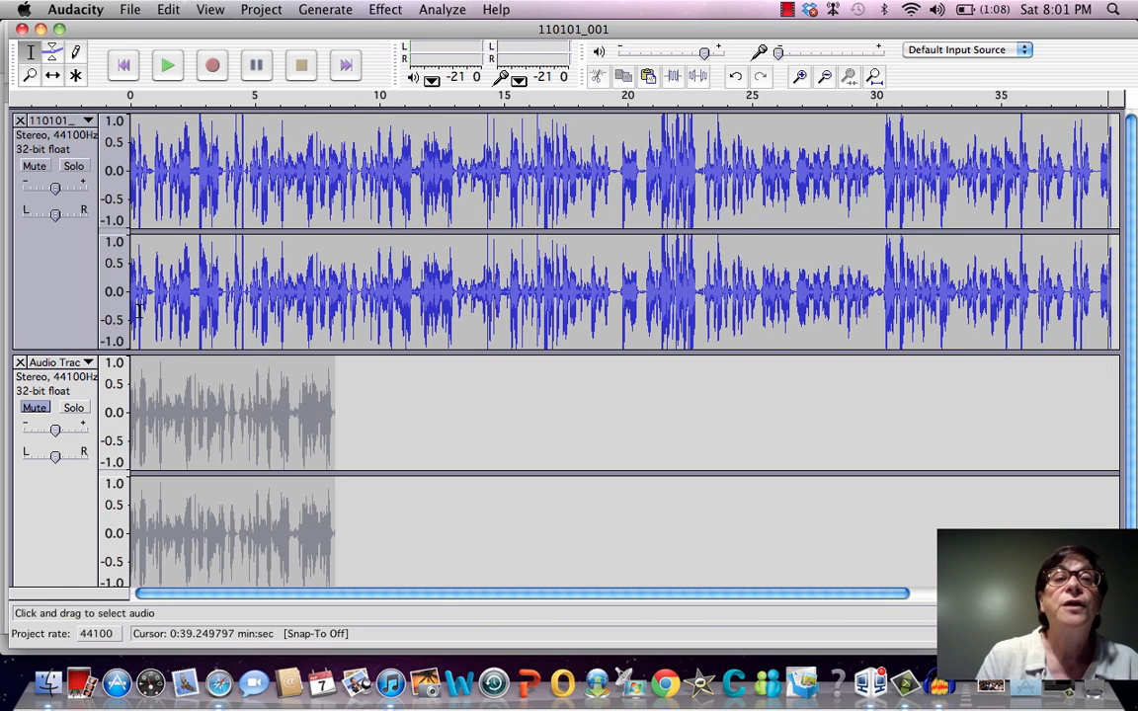
Mute the original track, unmute the pasted track, and play it from about 1 second
left_click(36, 166)
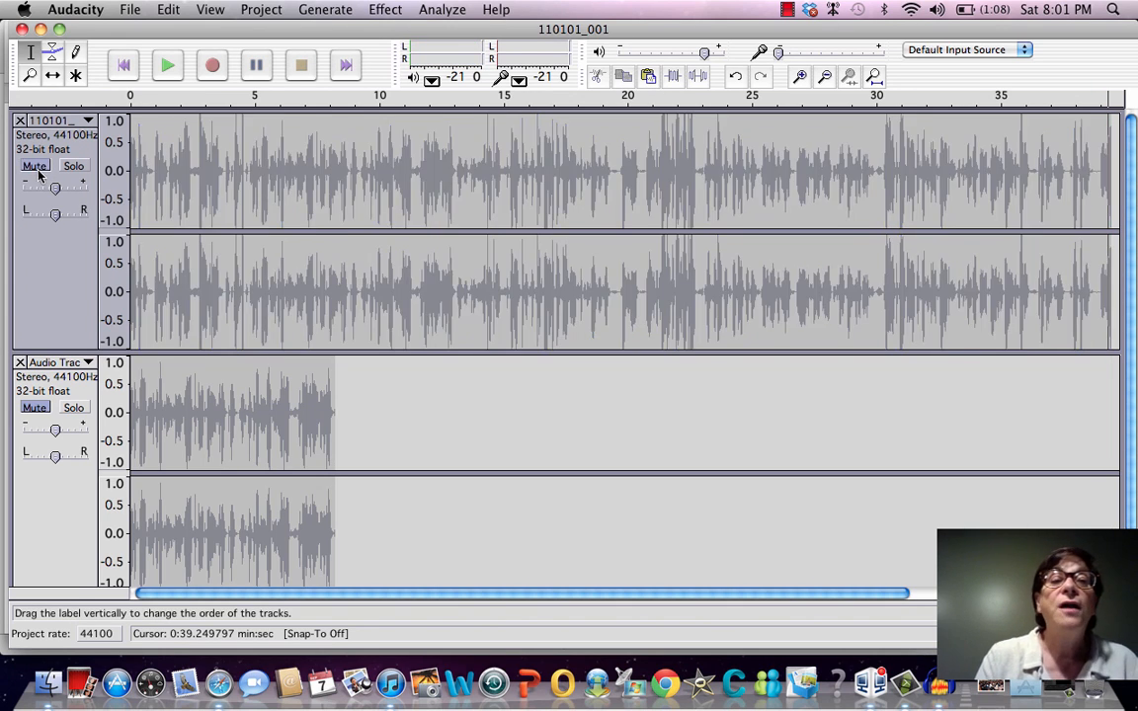
left_click(34, 409)
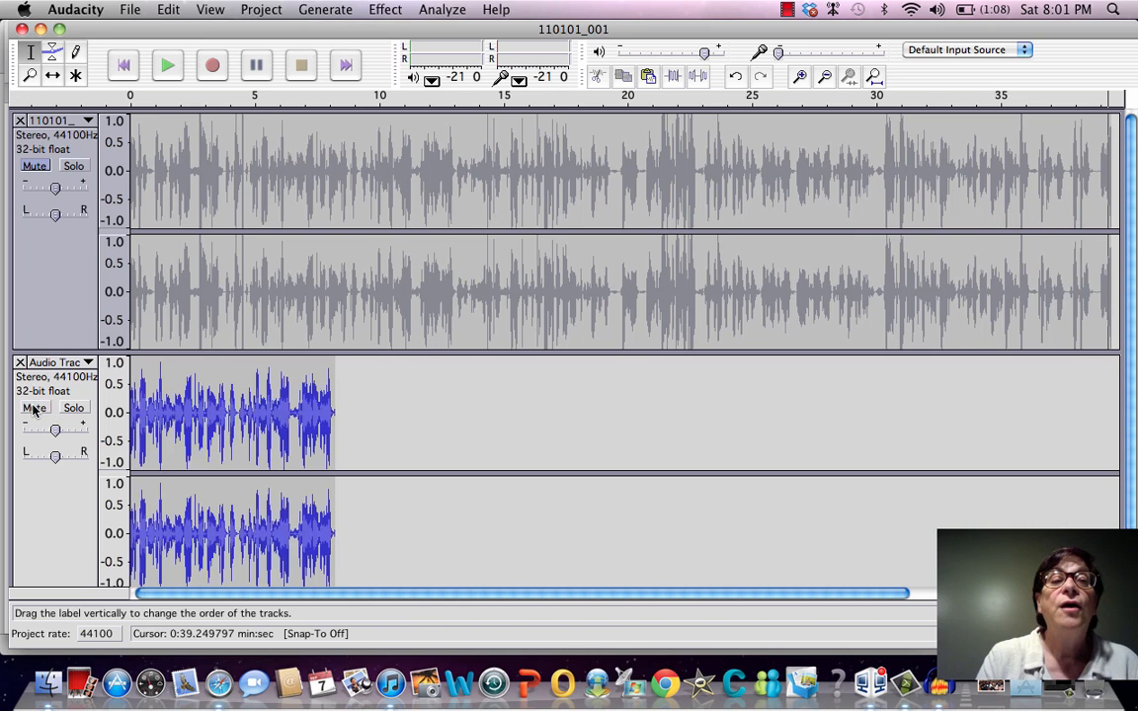
left_click(154, 418)
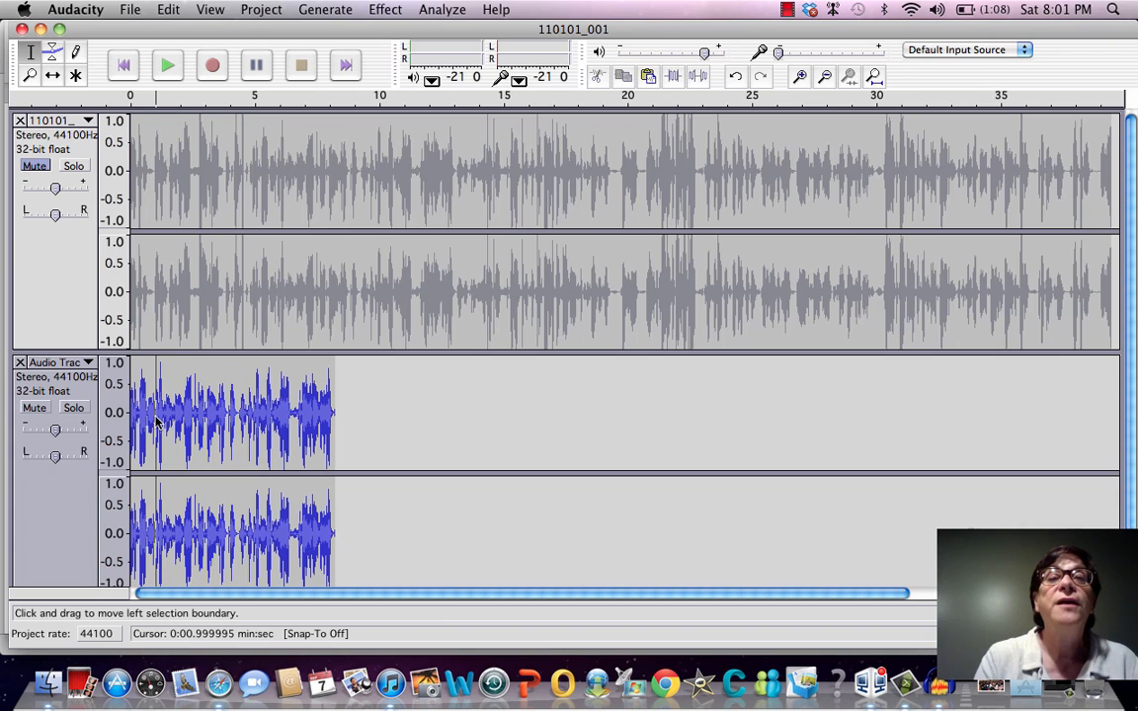
key("space")
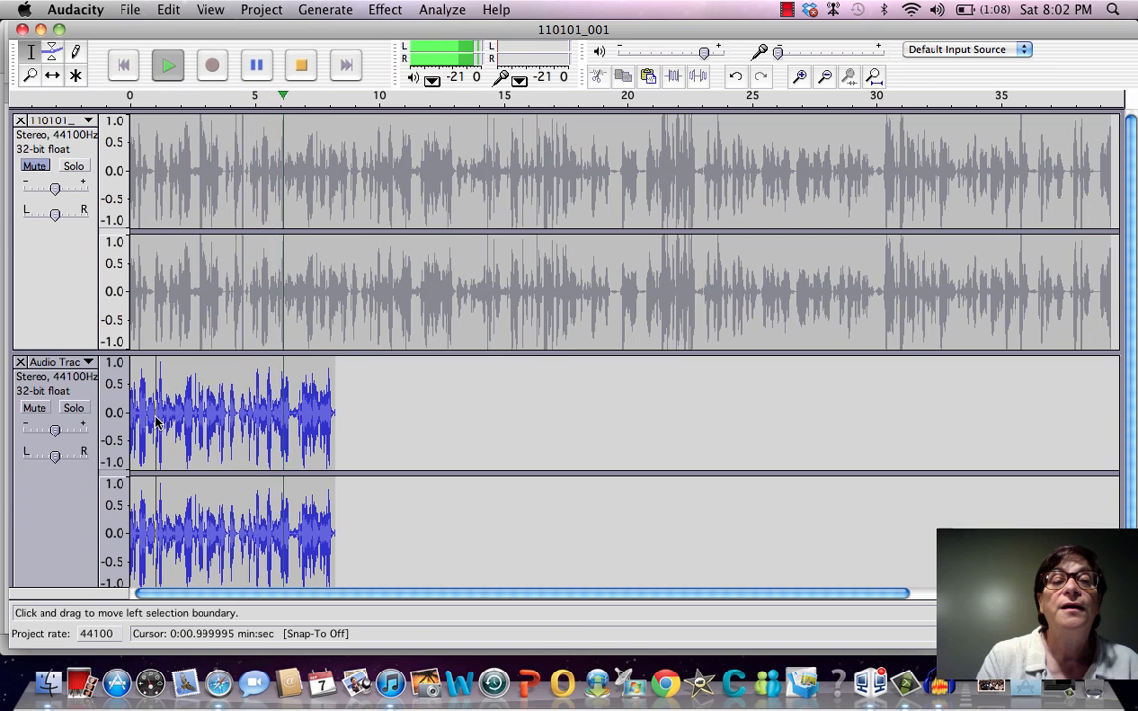
Stop playback, try deleting the pause from about 6.46 to 6.75 seconds in the pasted track, and undo the deletion
key("space")
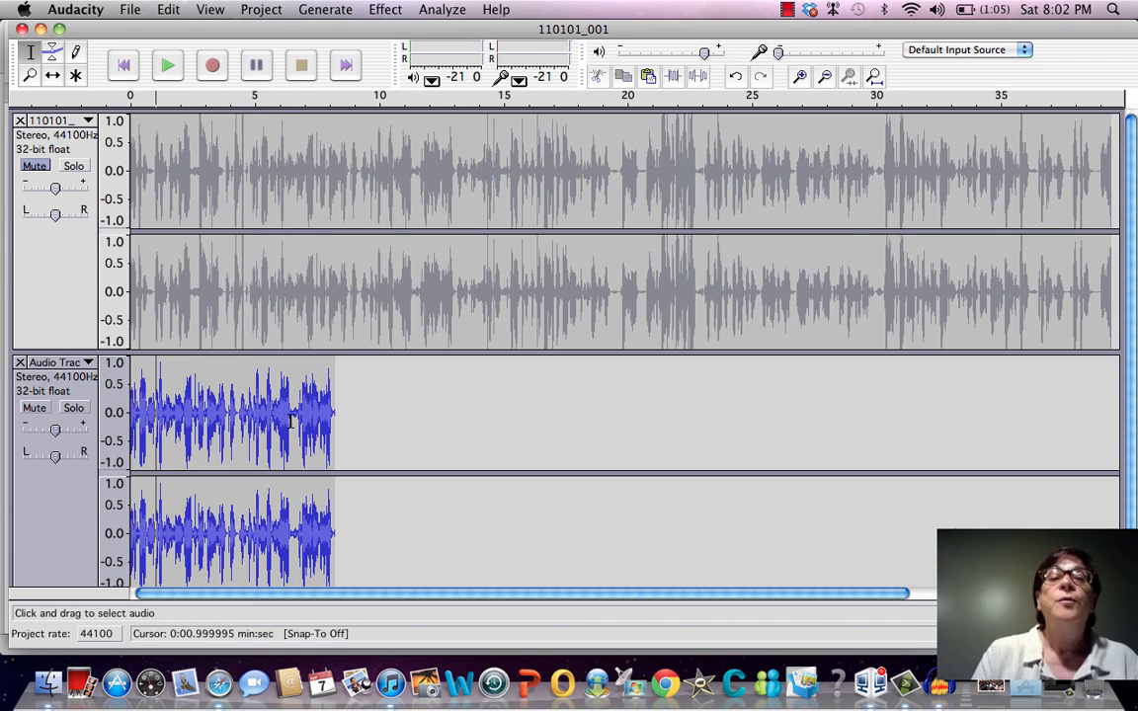
left_click_drag(298, 413, 290, 413)
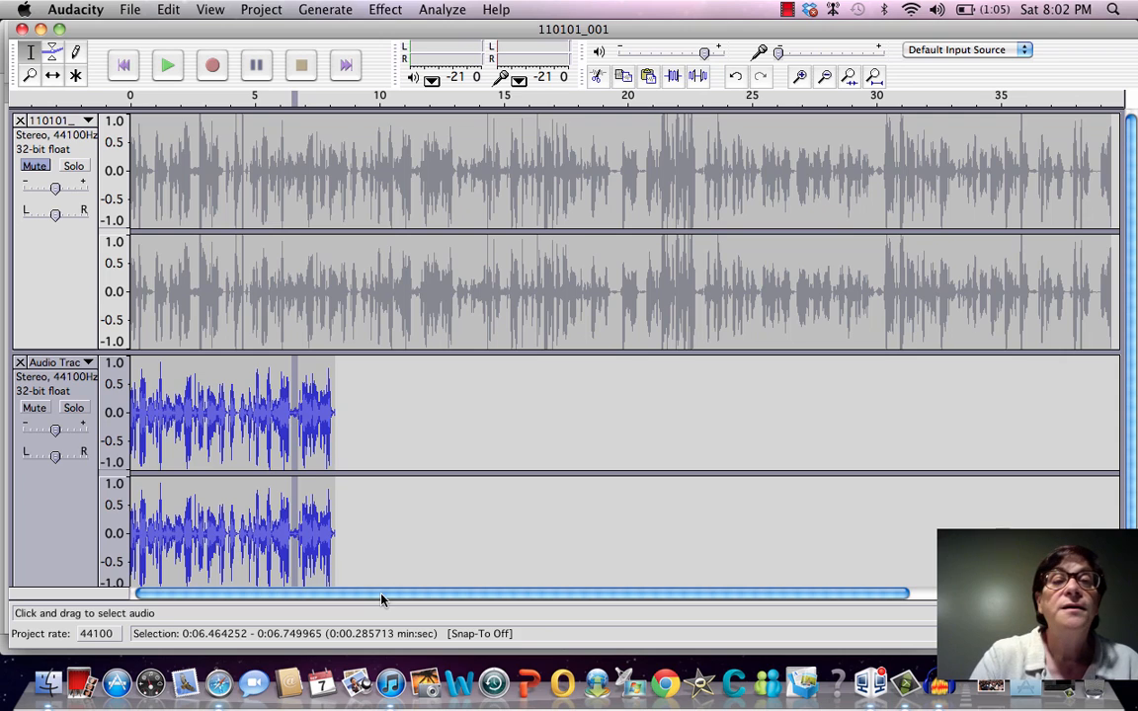
key("Delete")
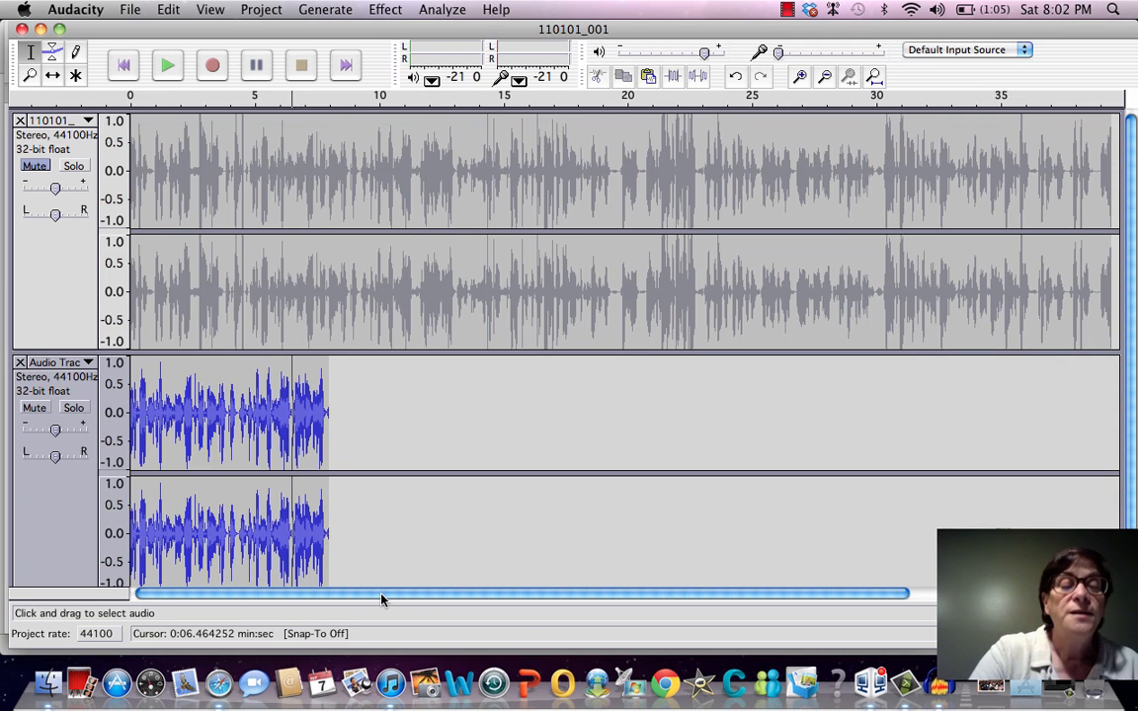
key("super+z")
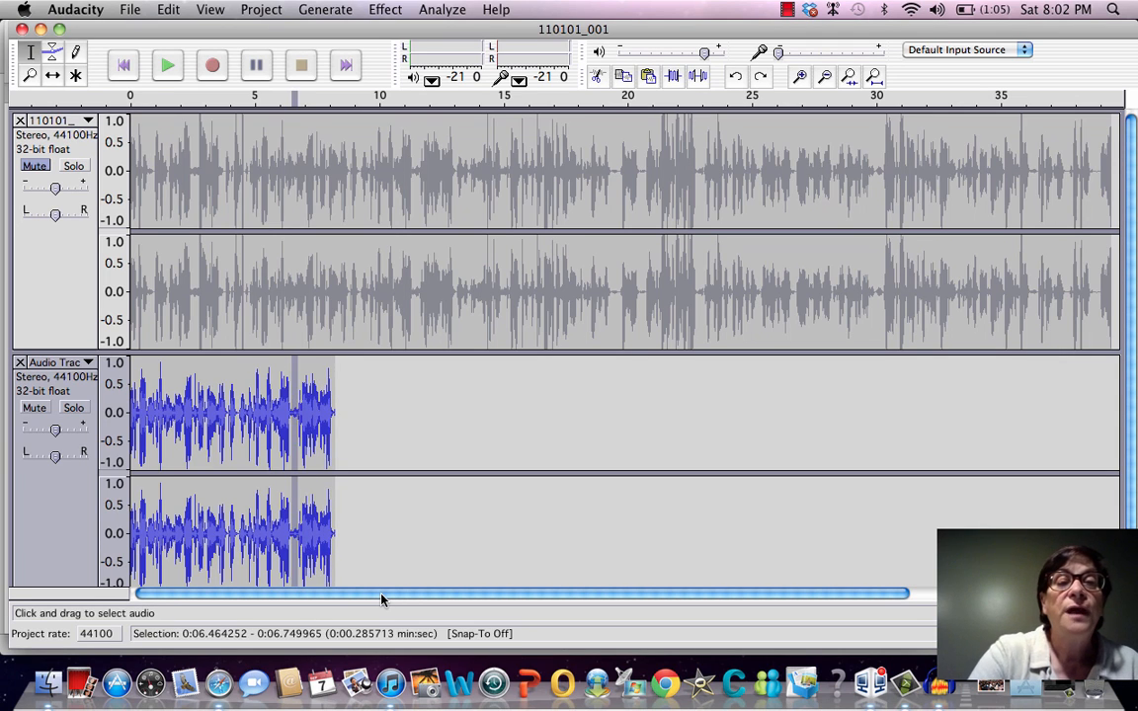
Delete the pause from about 6.41 to 6.77 seconds in the pasted track, working in a magnified view of the waveform
left_click(395, 436)
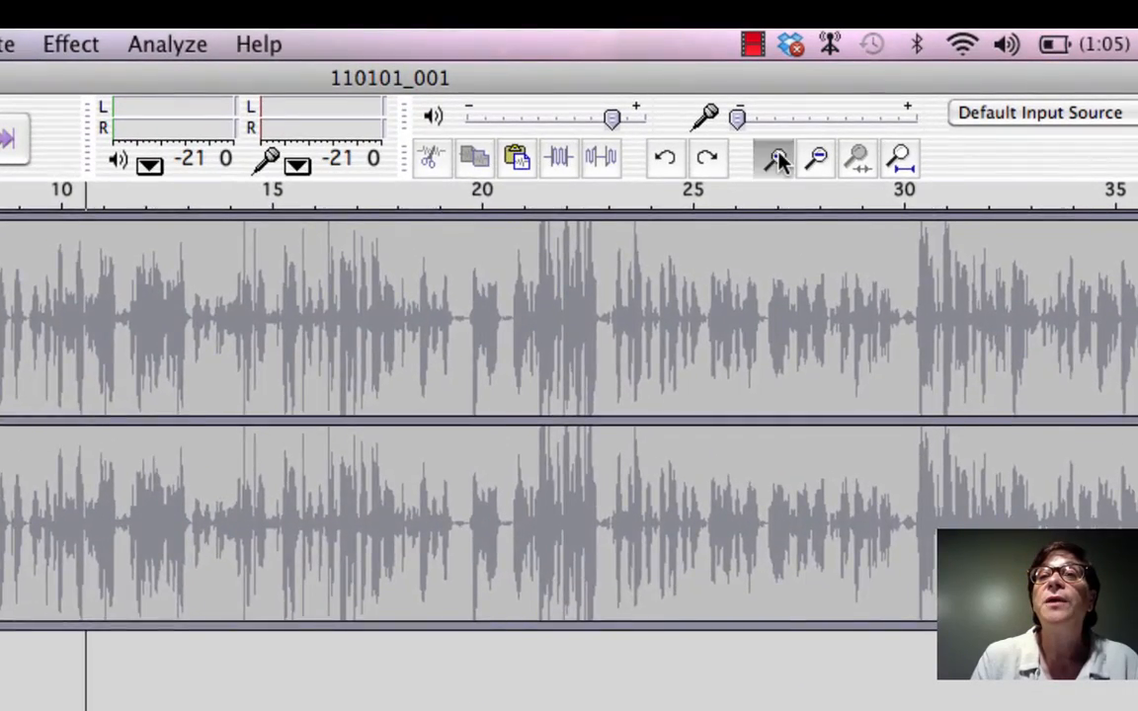
left_click(779, 161)
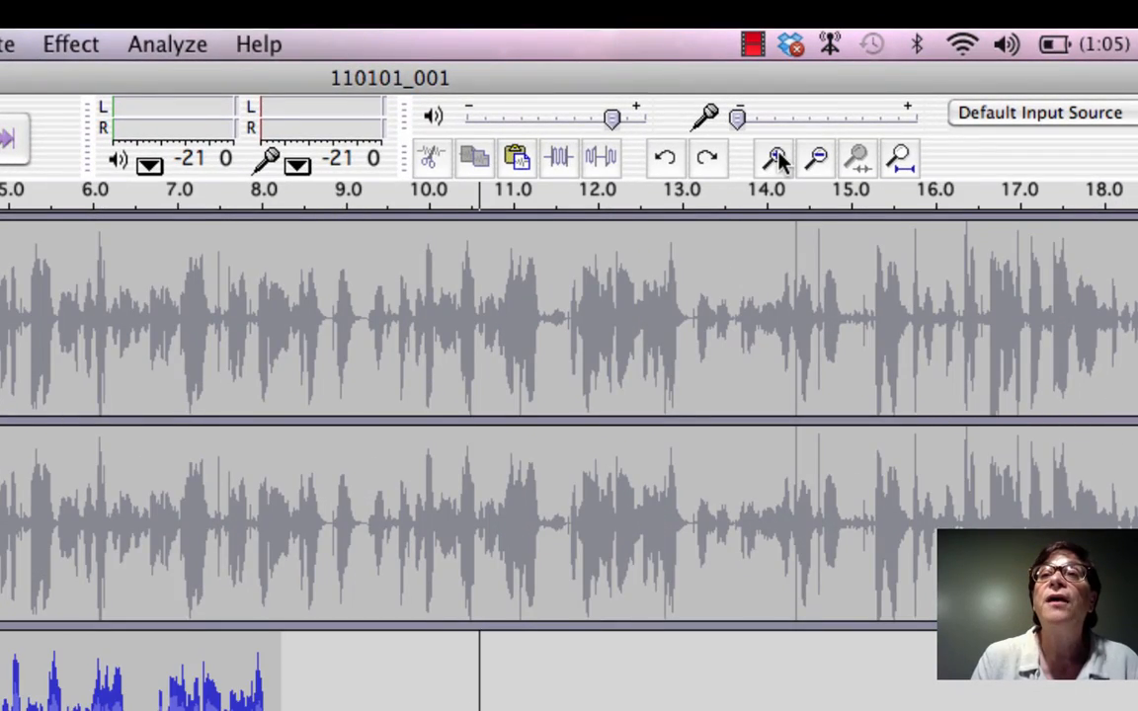
left_click(778, 161)
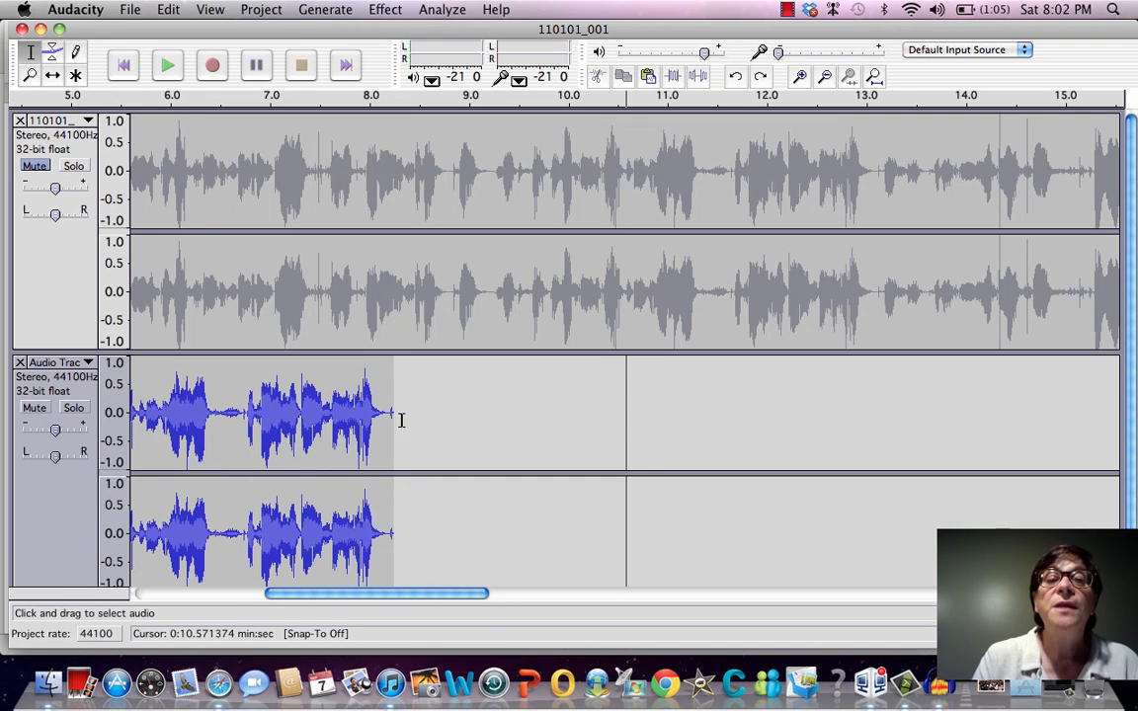
left_click(446, 425)
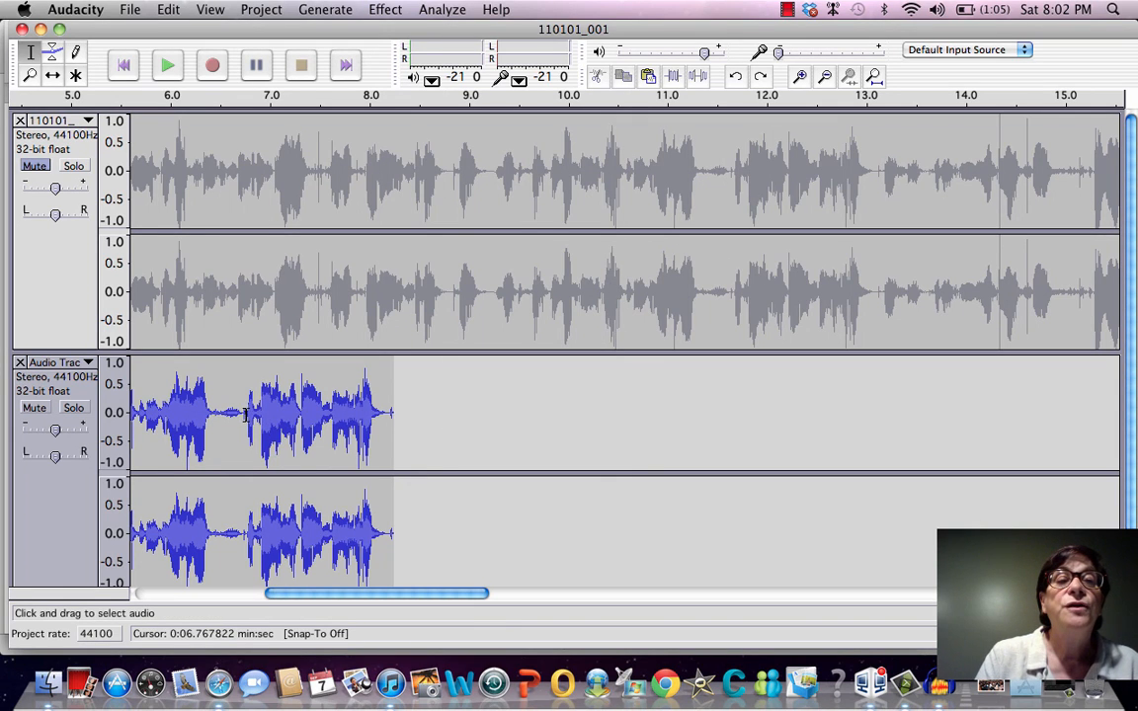
left_click_drag(246, 413, 210, 413)
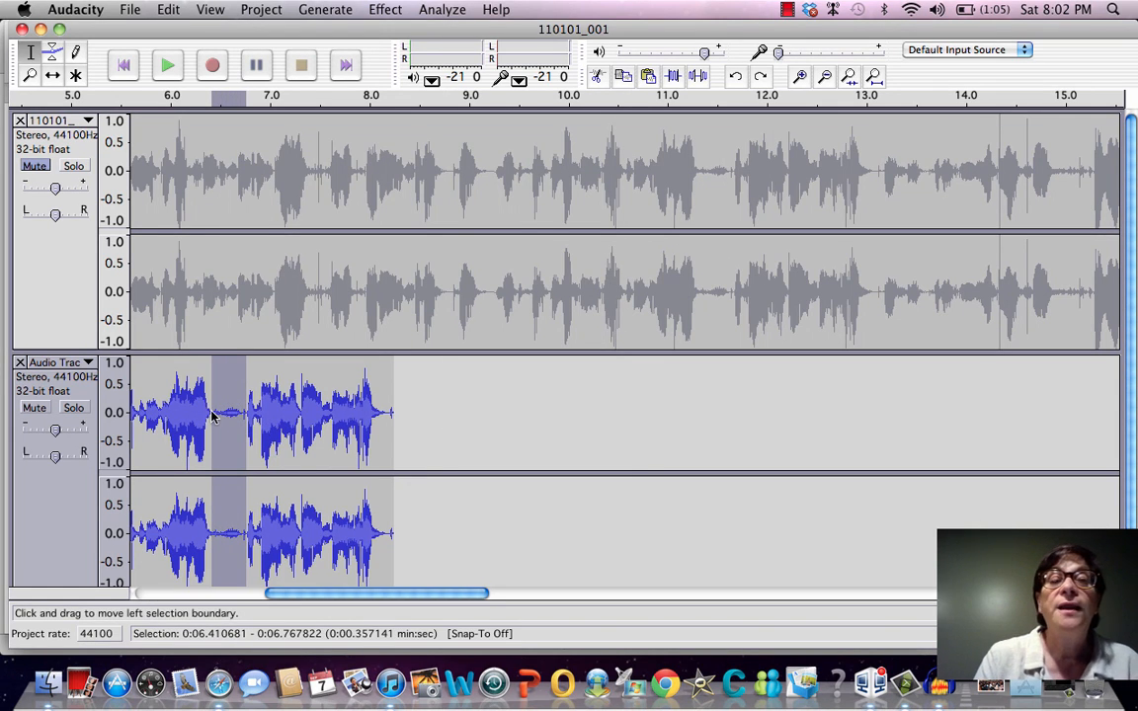
key("Delete")
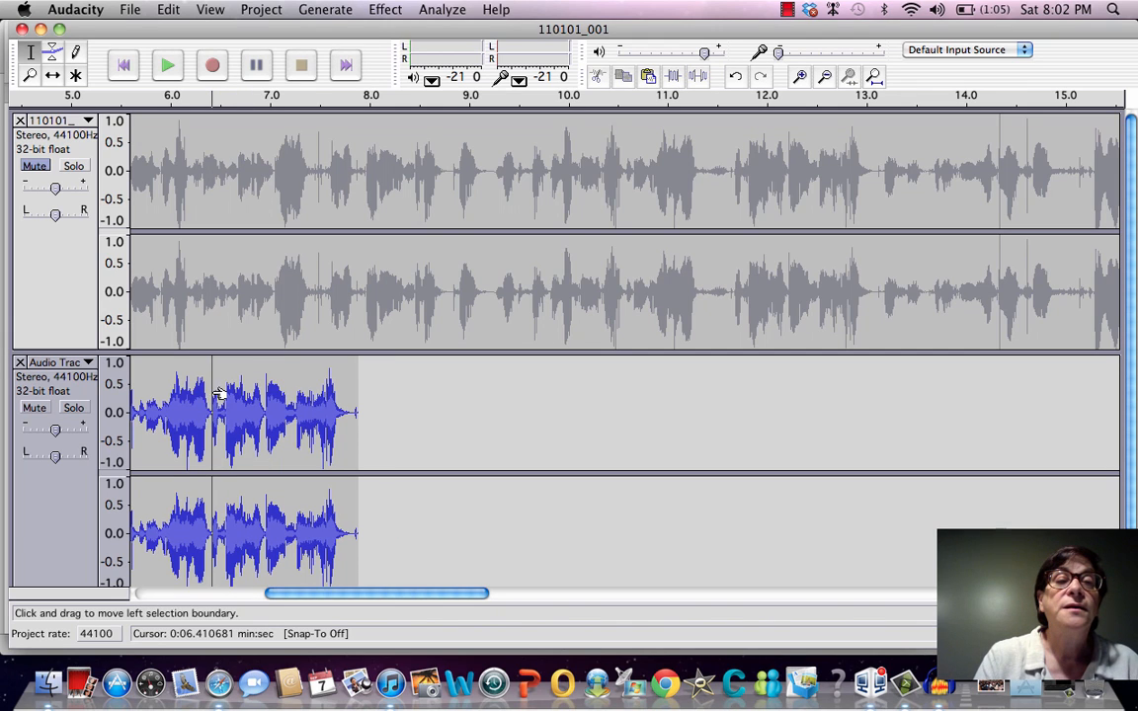
Play the edited pasted track from about 6.3 seconds to check the cut, and stop playback
left_click(204, 410)
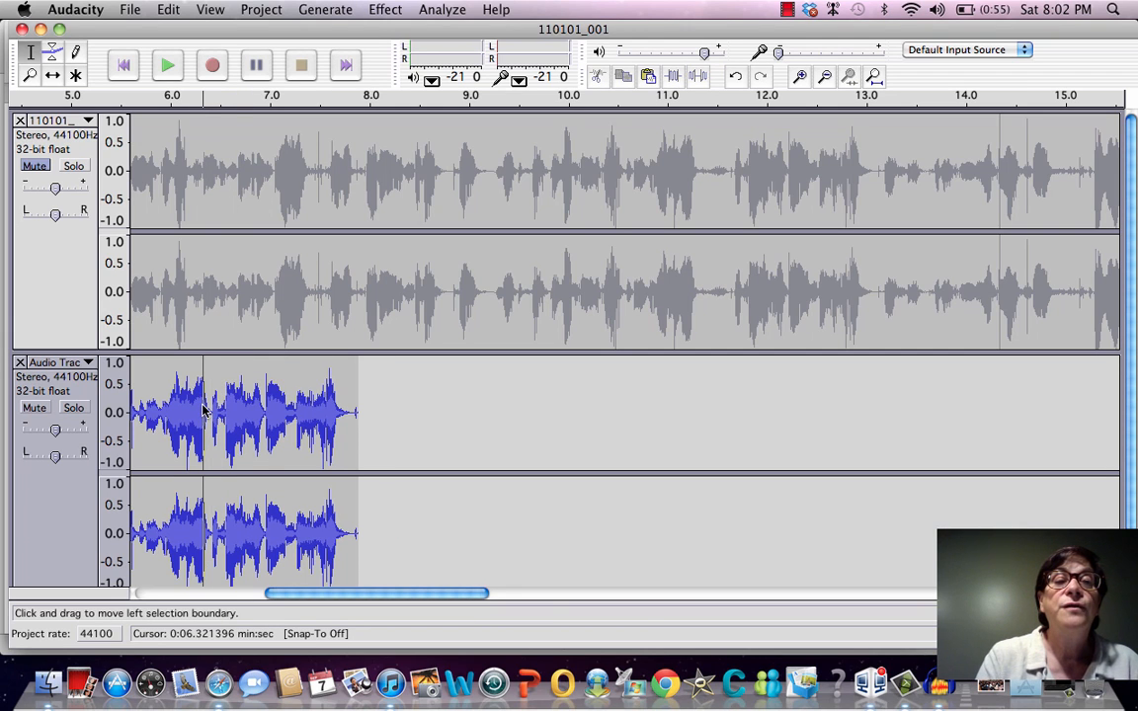
key("space")
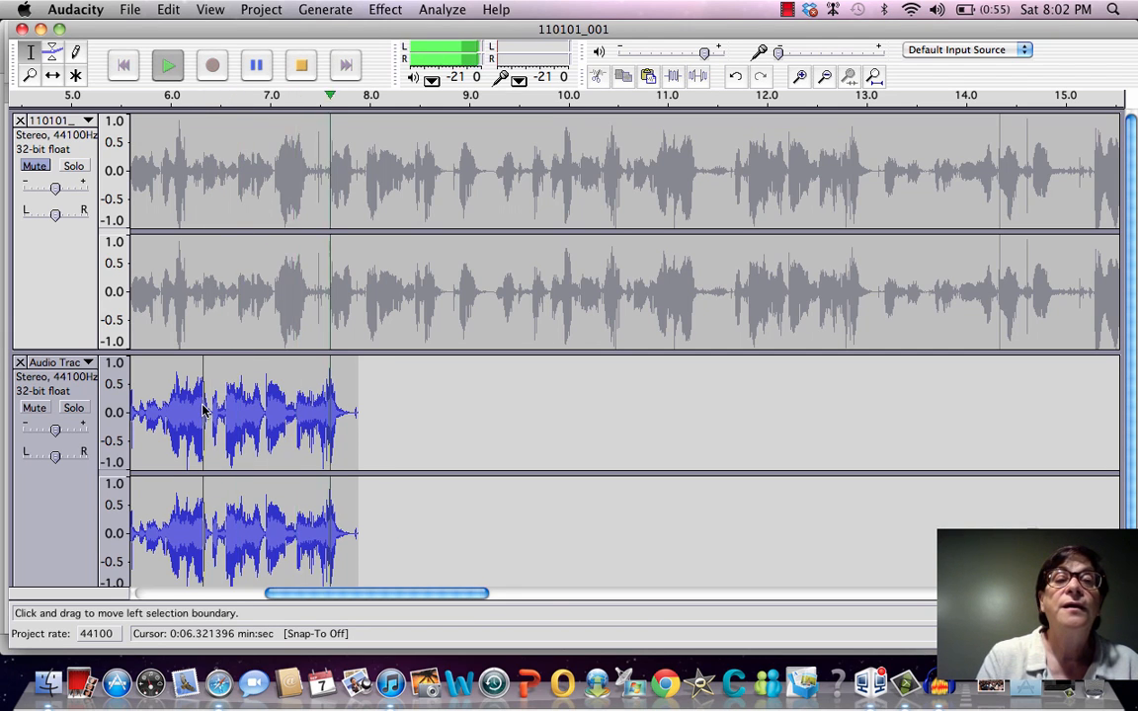
key("space")
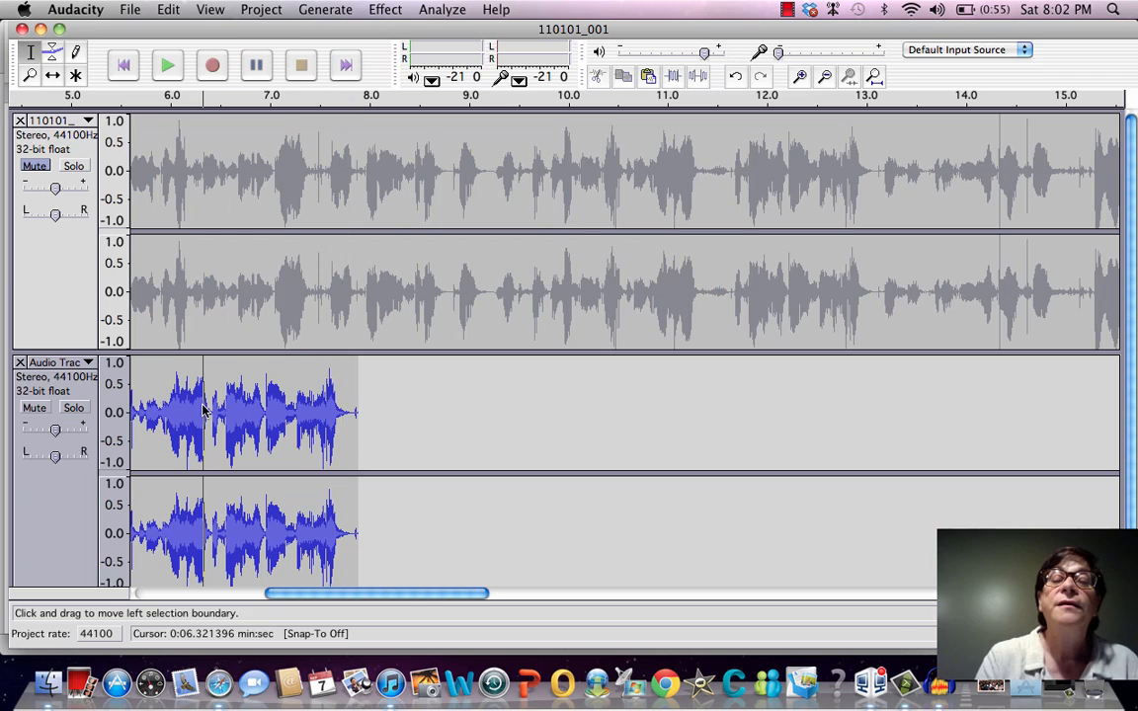
left_click(459, 420)
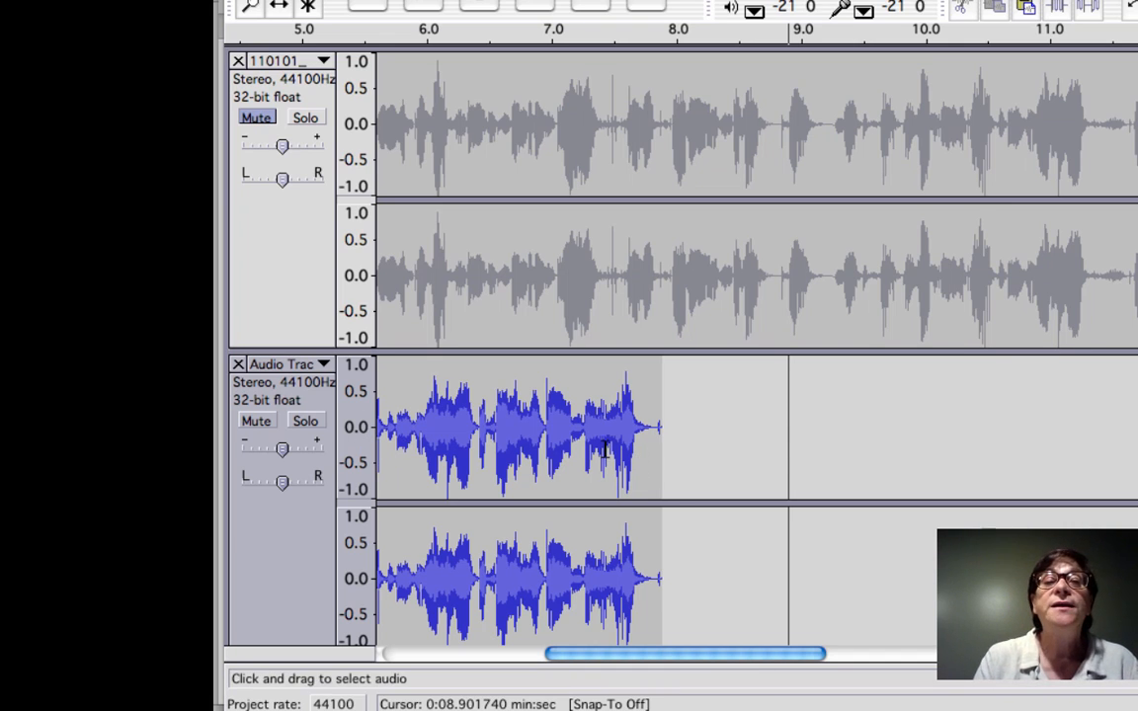
Remove the pasted audio track from the project and unmute the original 110101_001 track
left_click(237, 364)
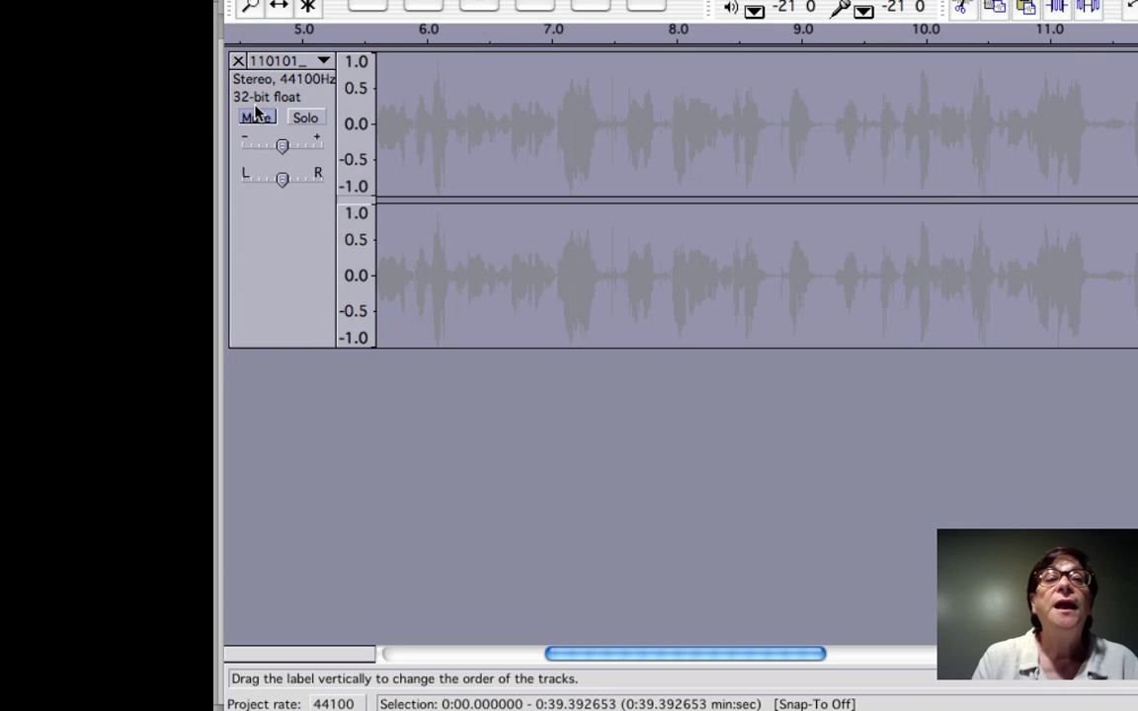
left_click(256, 117)
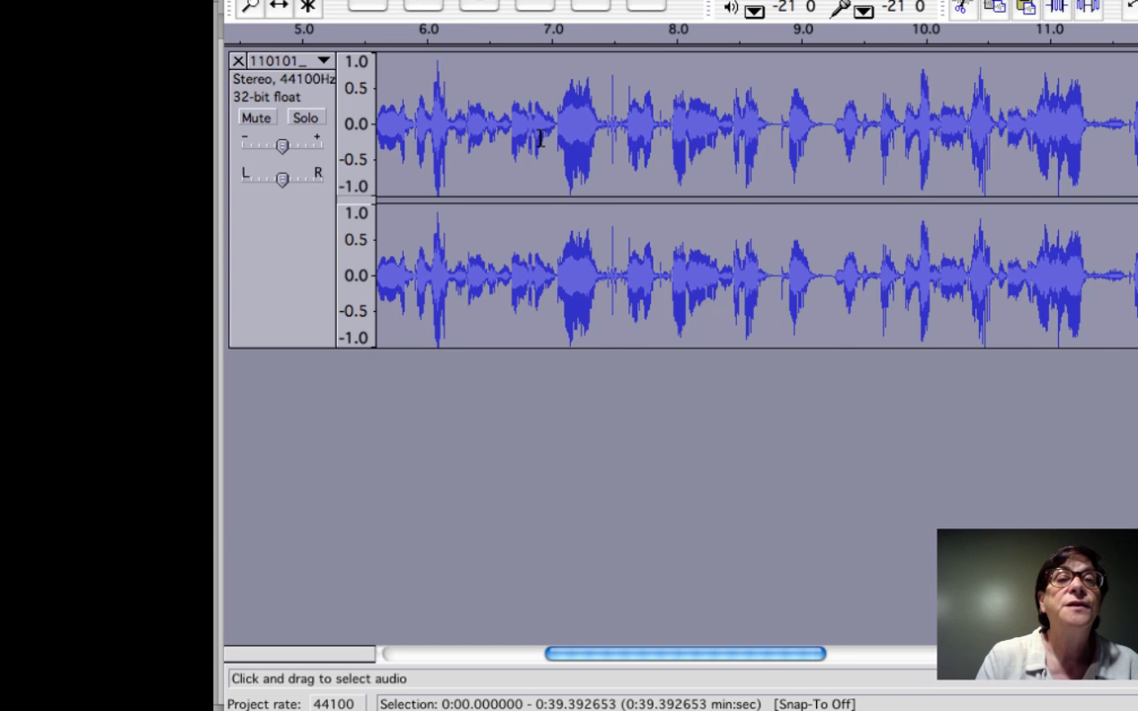
Play the 110101_001 track from its start and try lowering its gain
key("space")
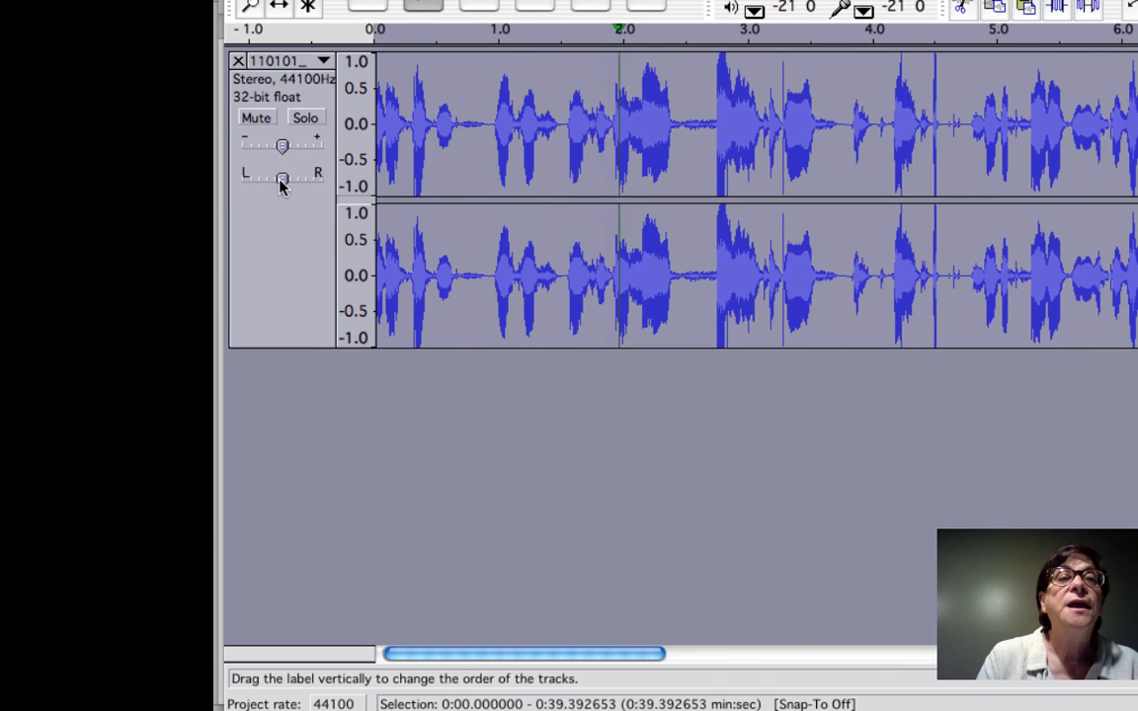
mouse_move(281, 146)
left_mouse_down()
mouse_move(307, 148)
mouse_move(257, 148)
mouse_move(267, 148)
left_mouse_up()
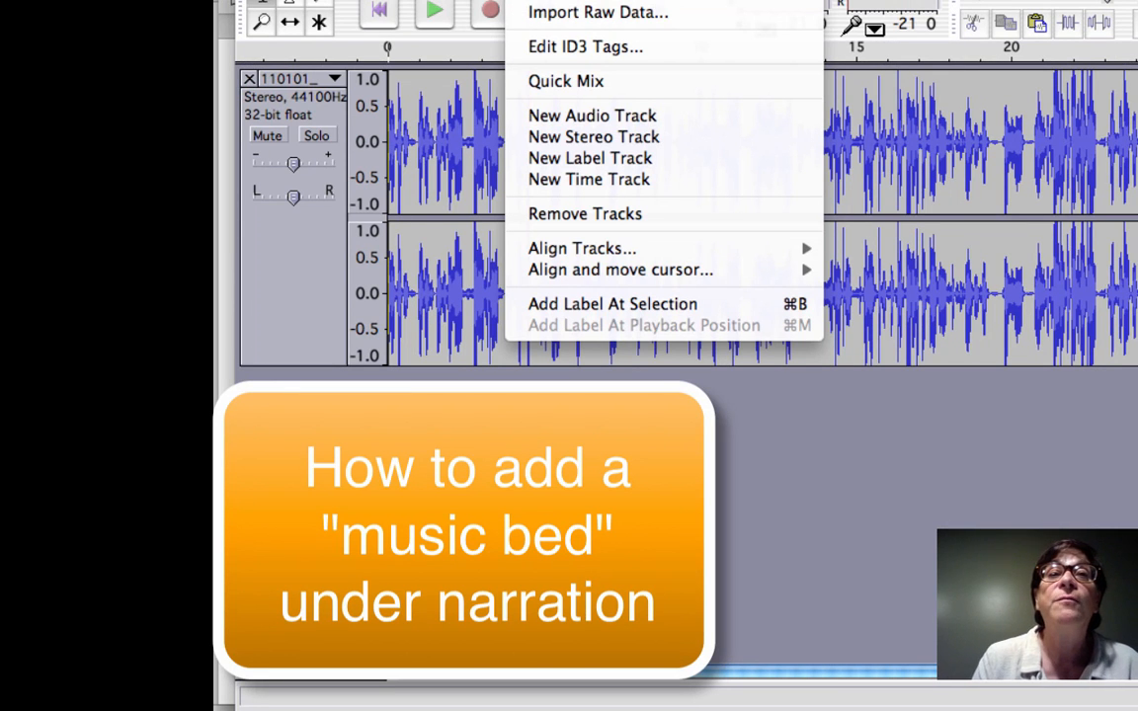
Import the audio file WXOU Stinger Music Bed2.mp3, found among today's files, as a second track
left_click(592, 0)
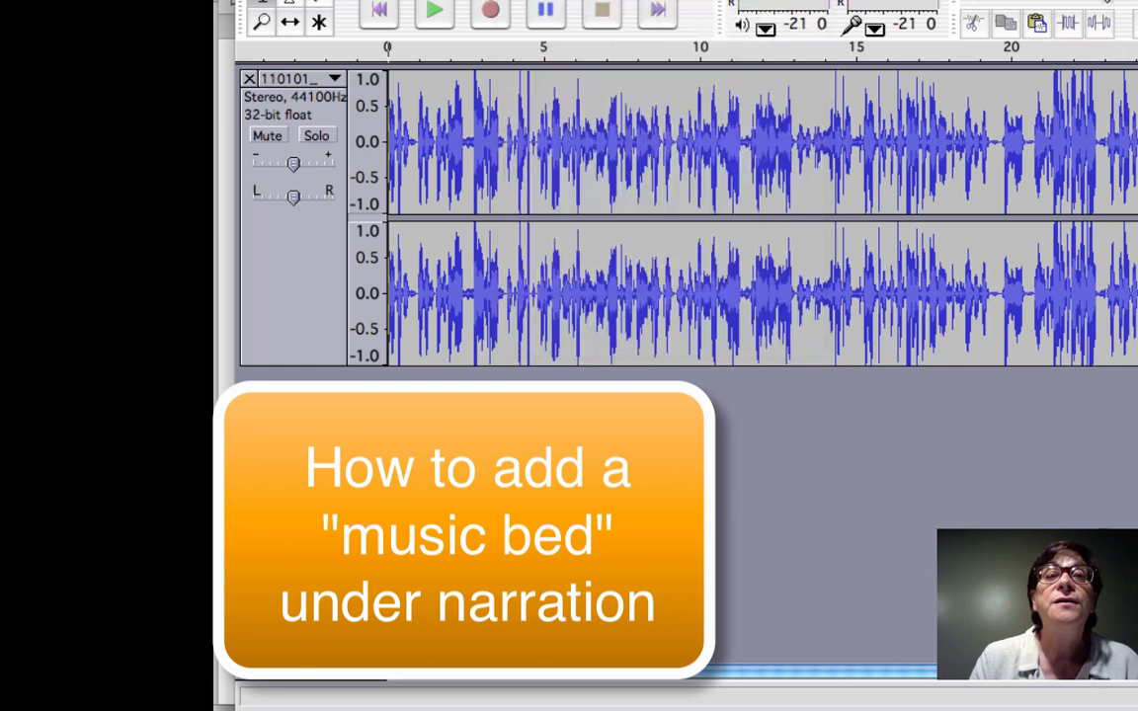
scroll(704, 324, "down", 5)
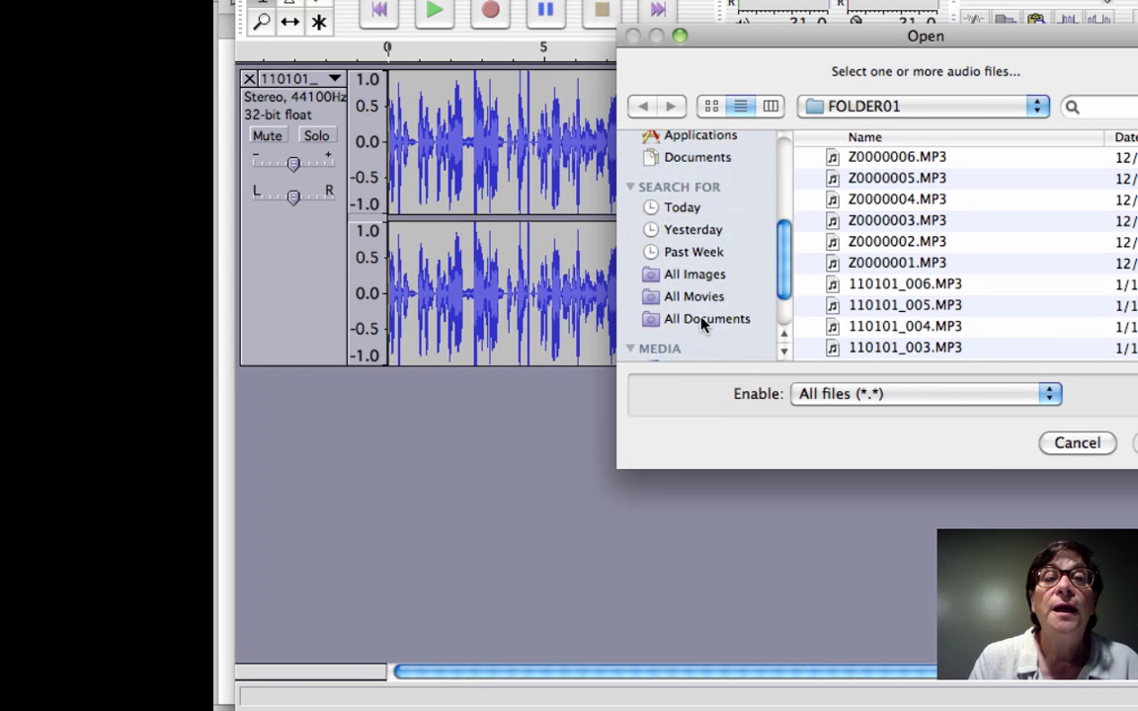
left_click(678, 208)
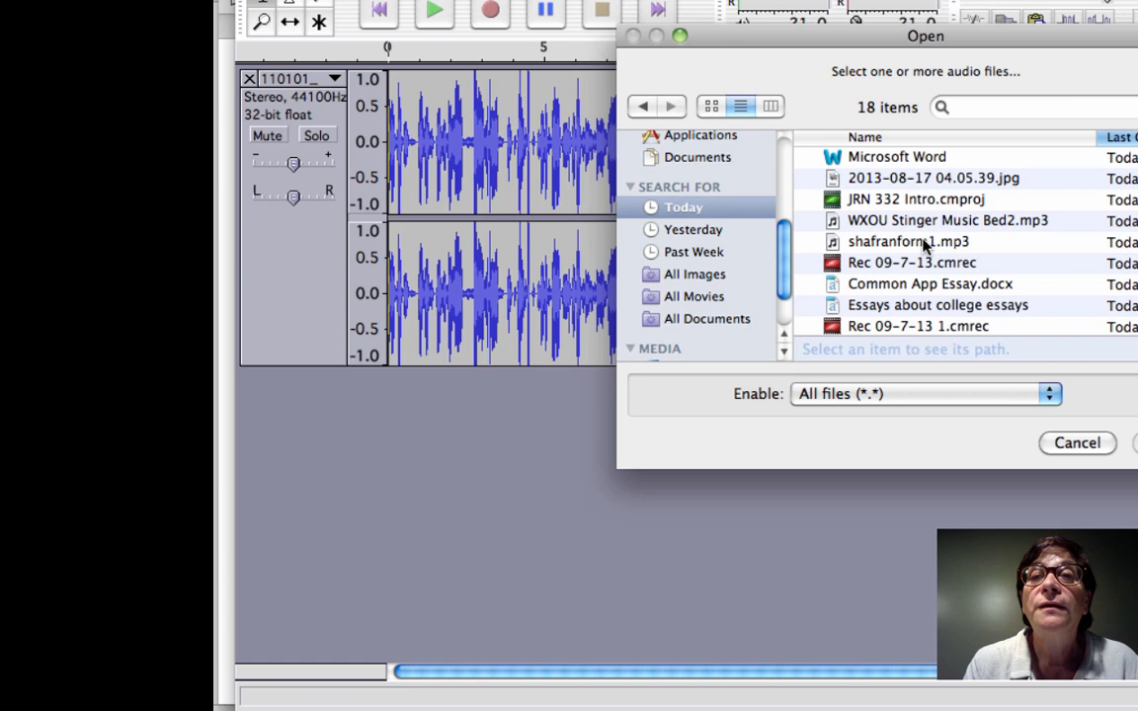
left_click(886, 224)
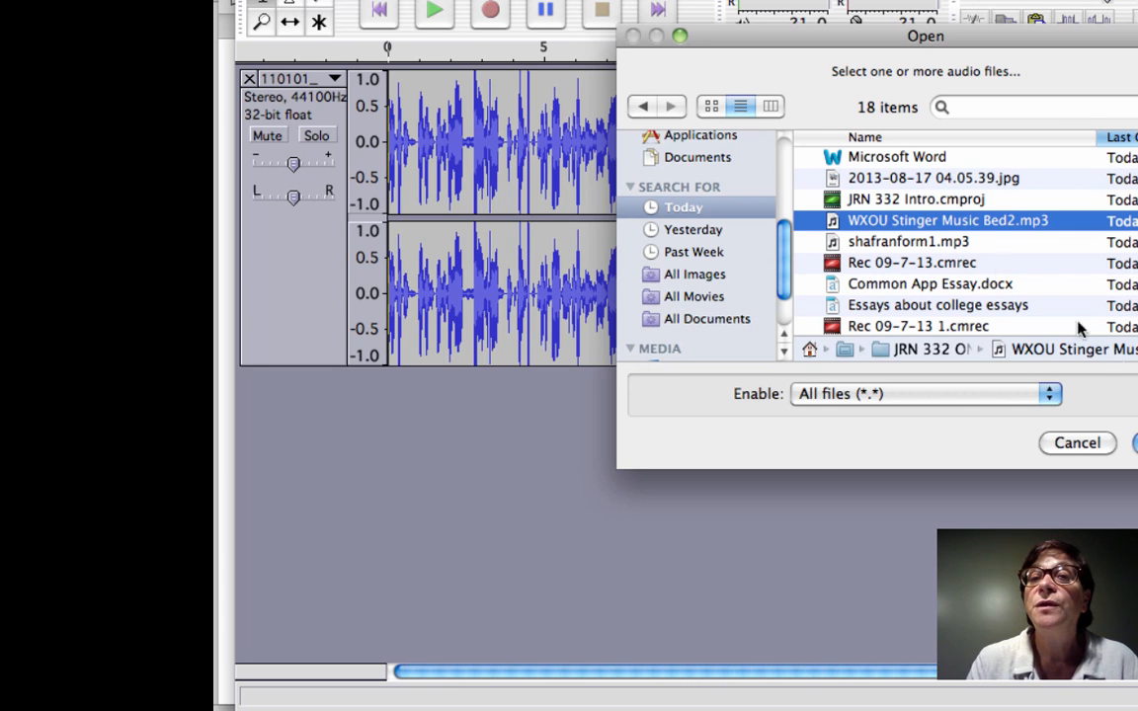
left_click(1136, 443)
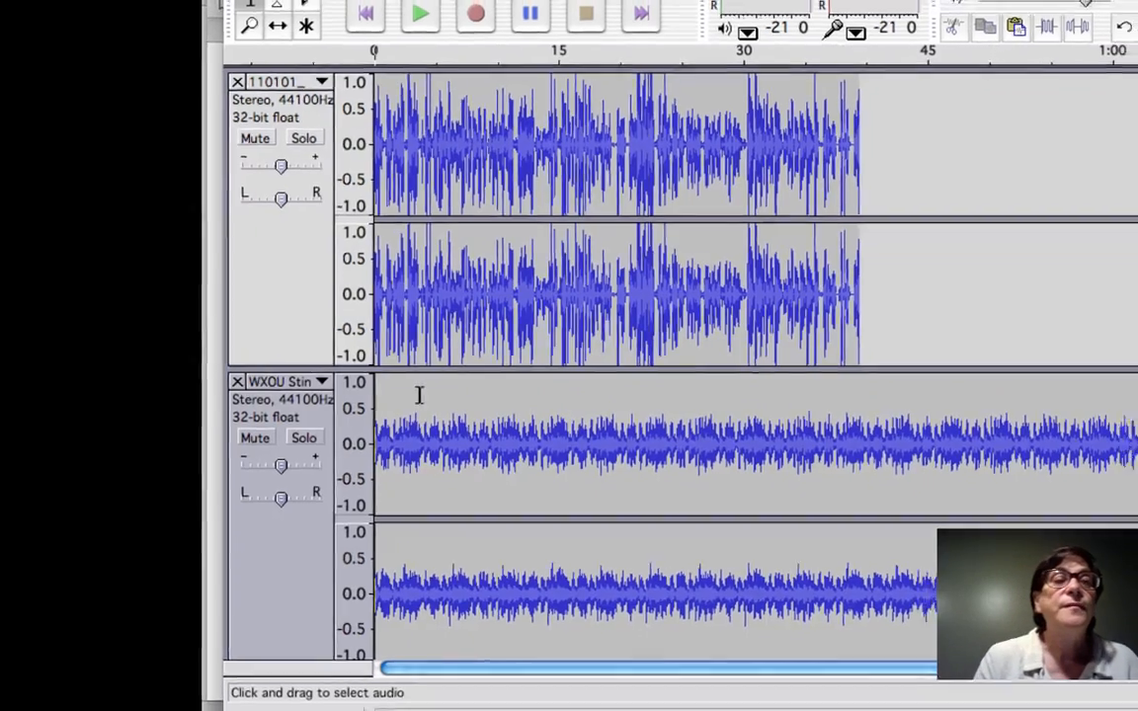
Mute the 110101_001 narration track, play the music bed alone from about 0.36 seconds, and stop playback
left_click(255, 139)
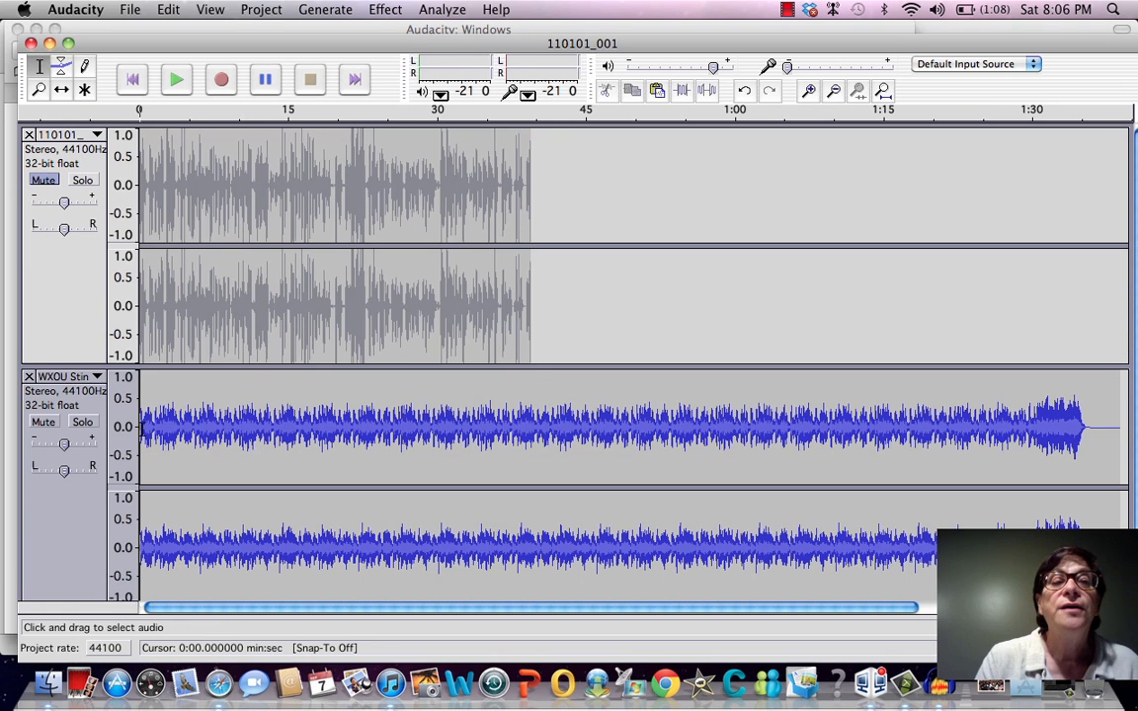
left_click(144, 431)
key("space")
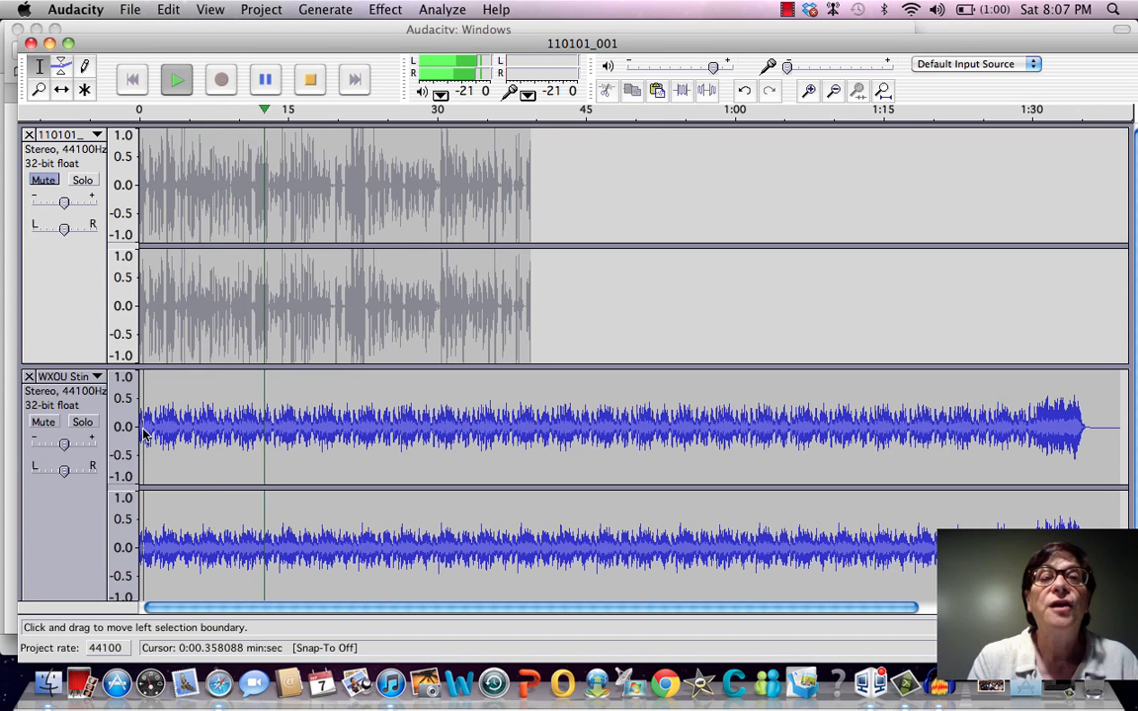
key("space")
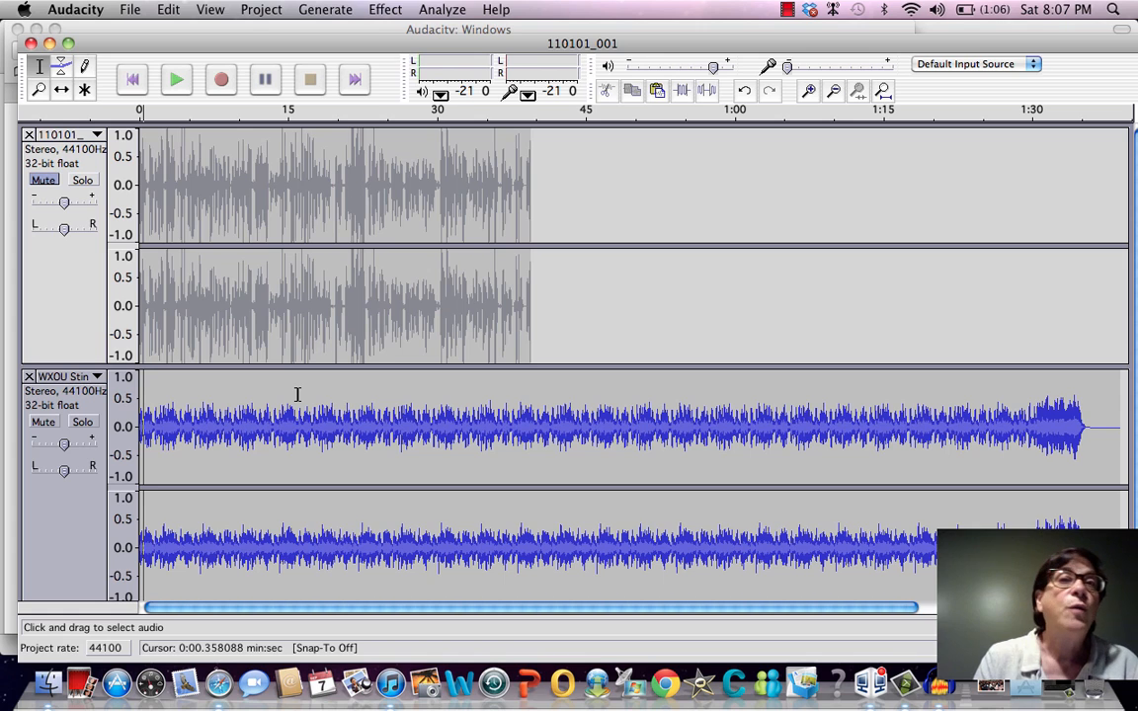
Unmute the narration track, play it together with the music bed from about 0.18 seconds, and stop playback
left_click(44, 180)
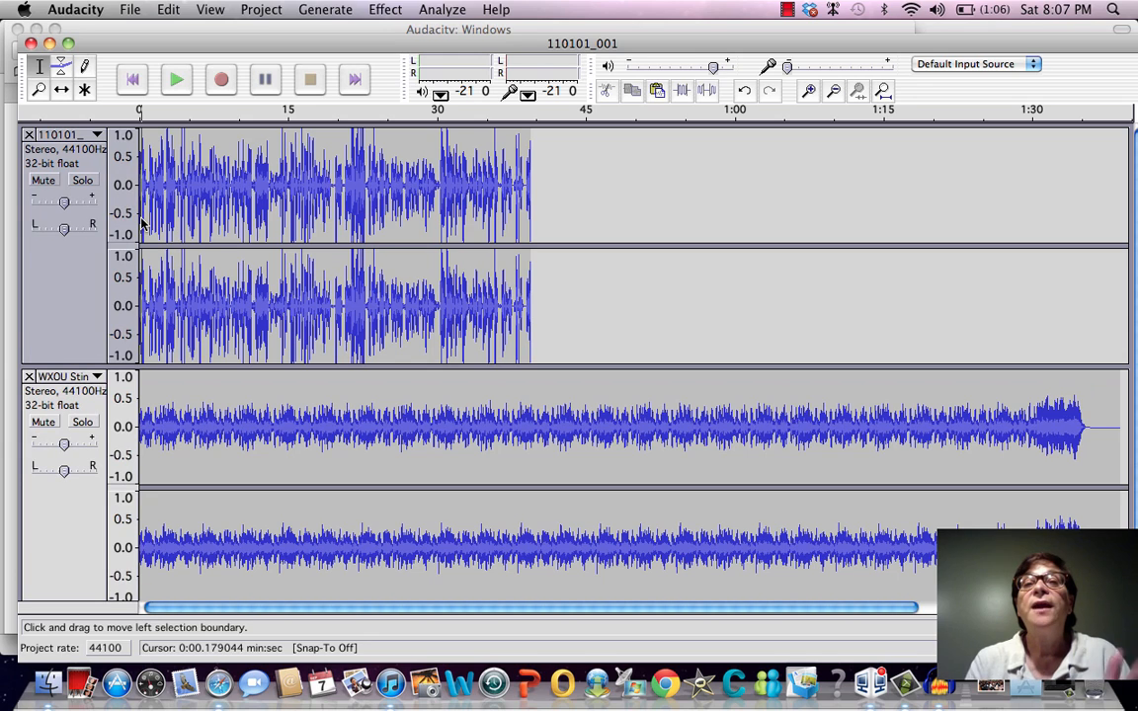
key("space")
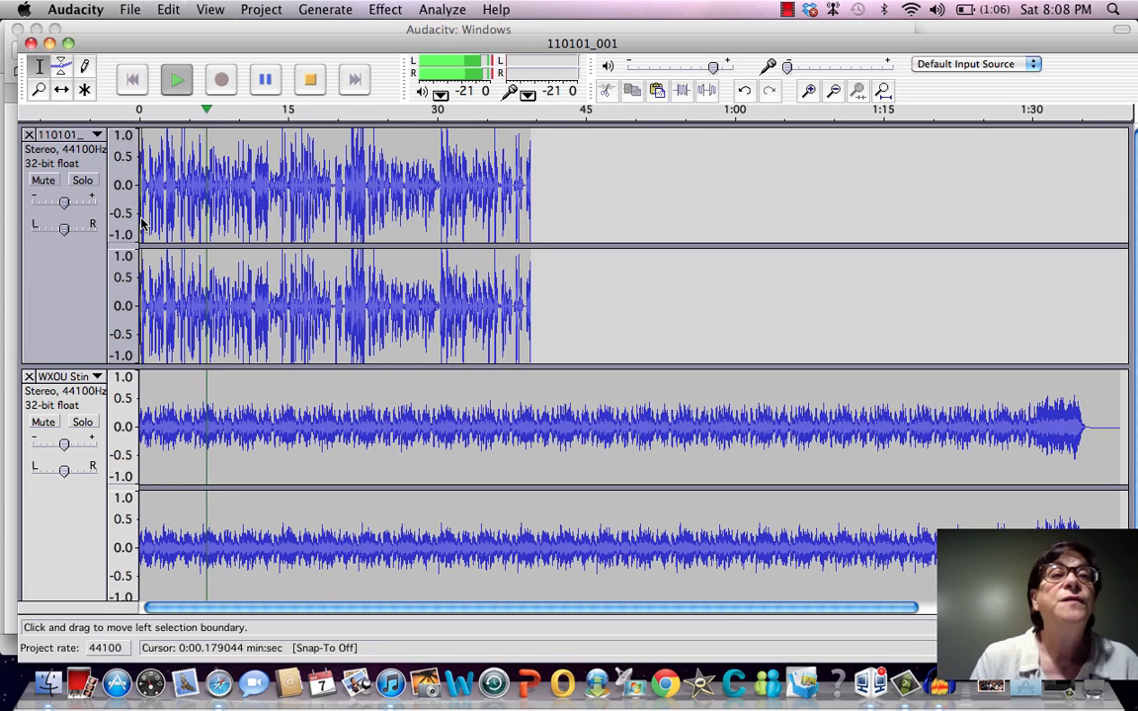
key("space")
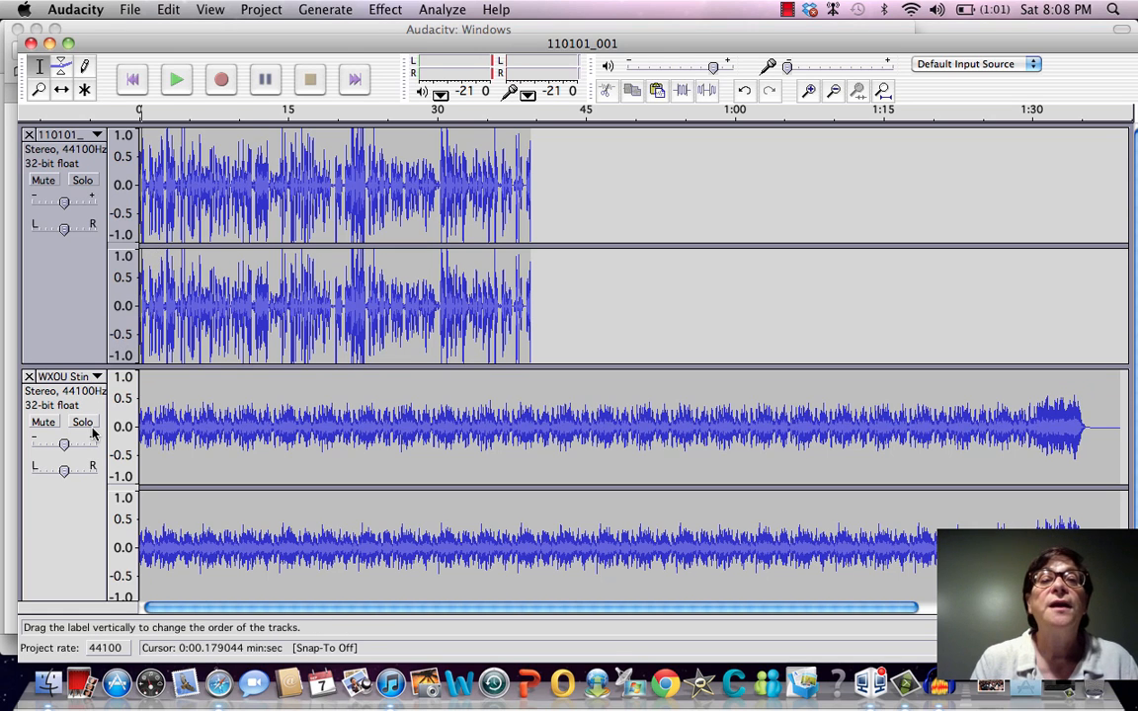
Lower the WXOU music track's gain slightly while both tracks play from about 1.6 seconds, and stop playback
left_click(155, 348)
key("space")
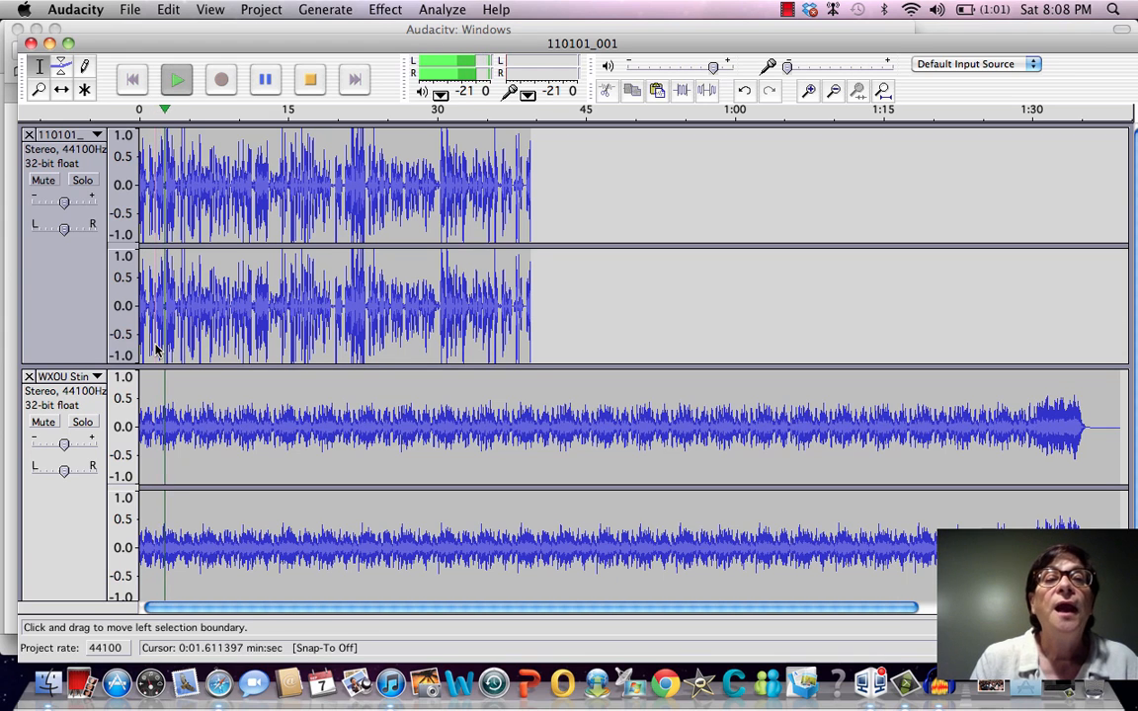
mouse_move(65, 447)
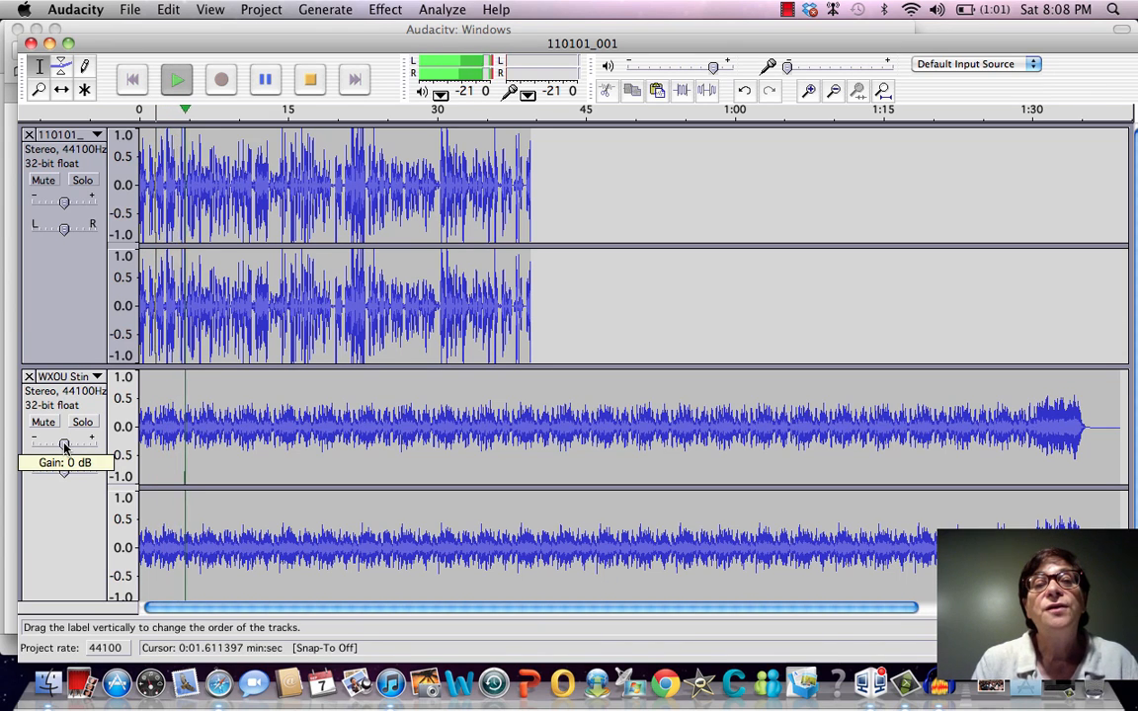
left_click_drag(64, 447, 55, 446)
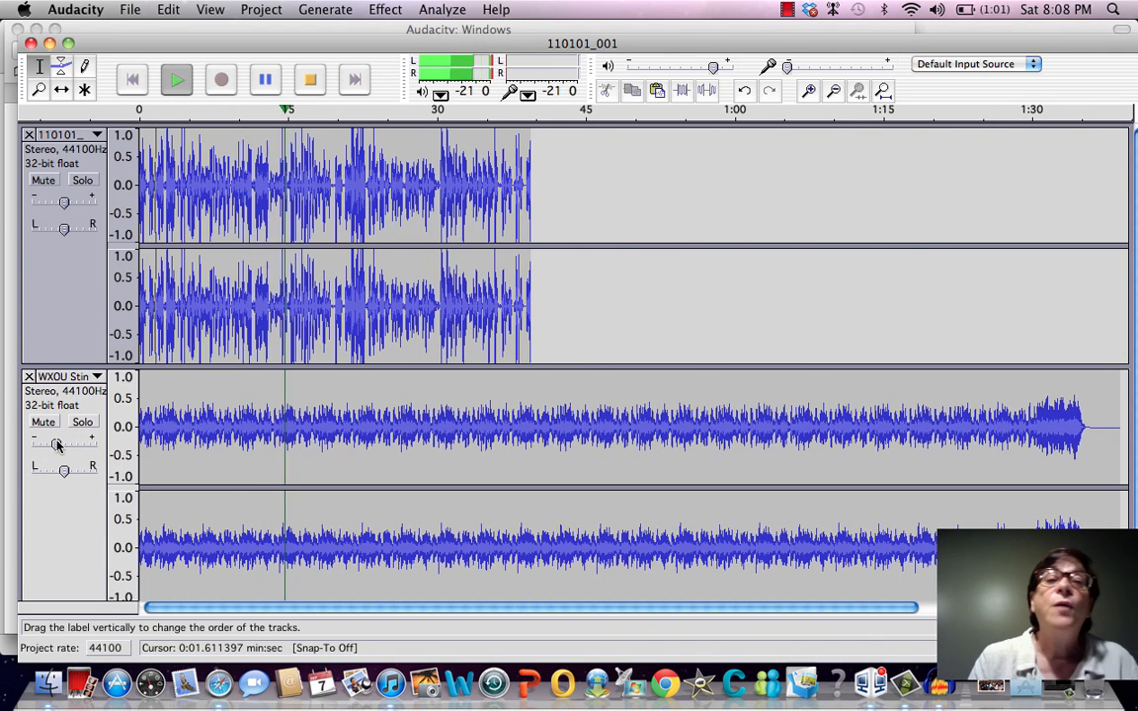
key("space")
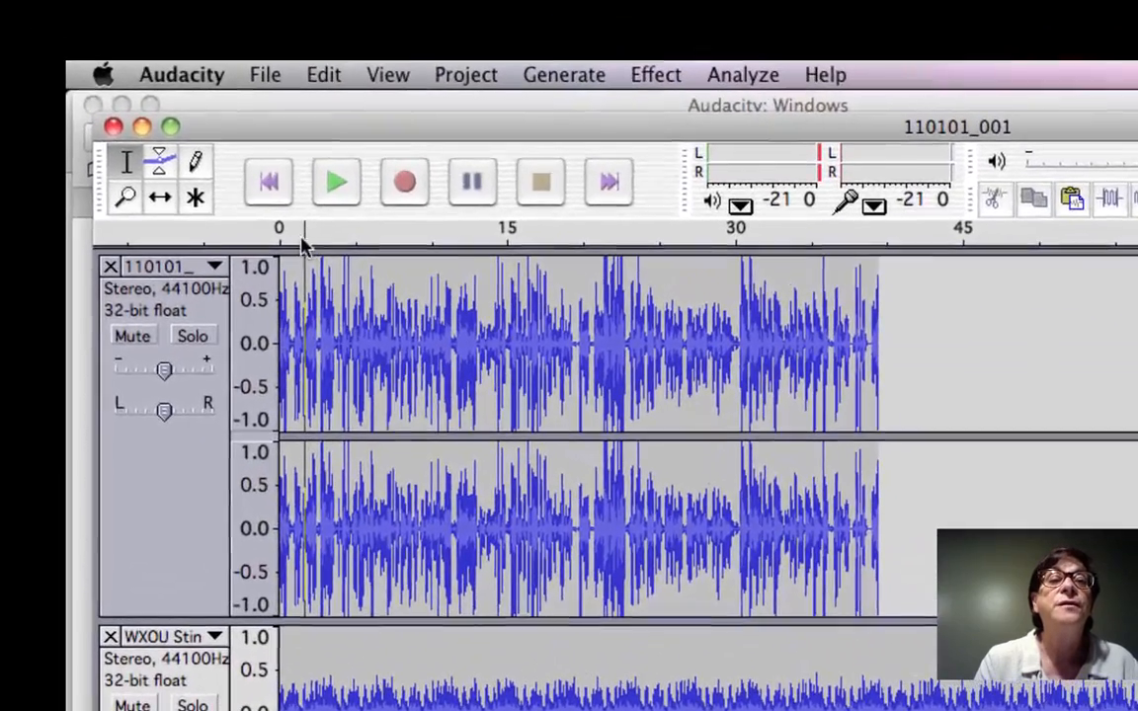
Shift the 110101_001 narration track with the Time Shift tool so it starts at about 5 seconds
left_click(160, 198)
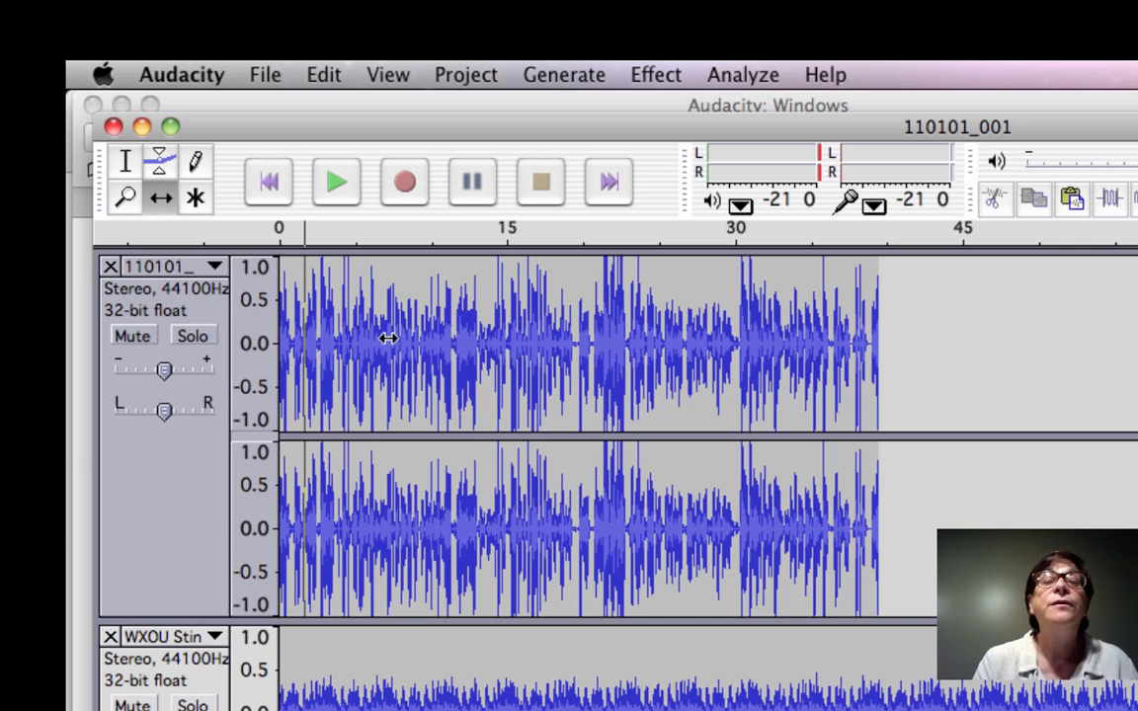
left_click_drag(384, 335, 465, 357)
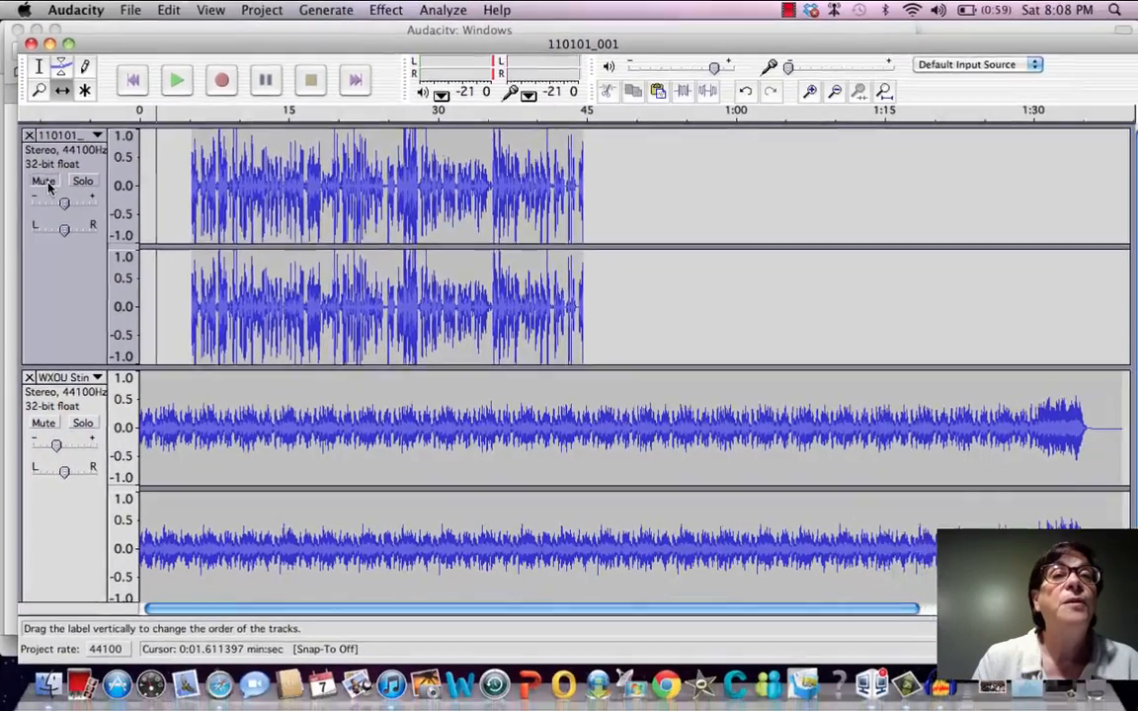
Mute the 110101_001 narration track and raise the WXOU music track's gain back to the middle of its range
left_click(132, 336)
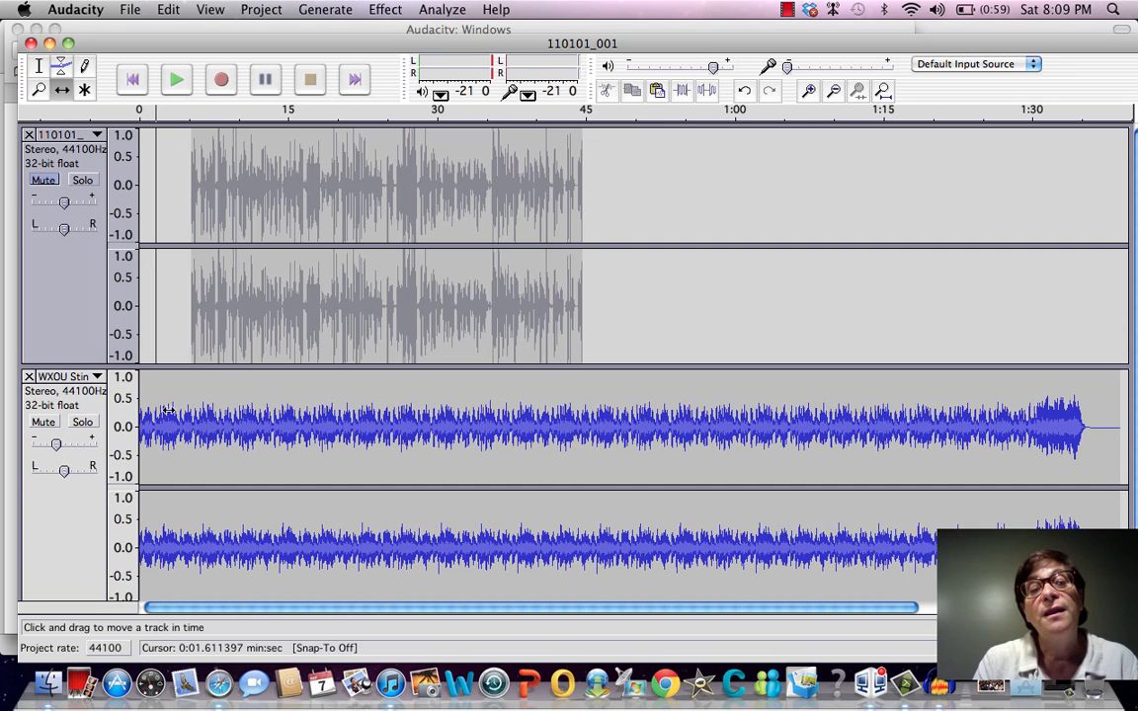
mouse_move(58, 444)
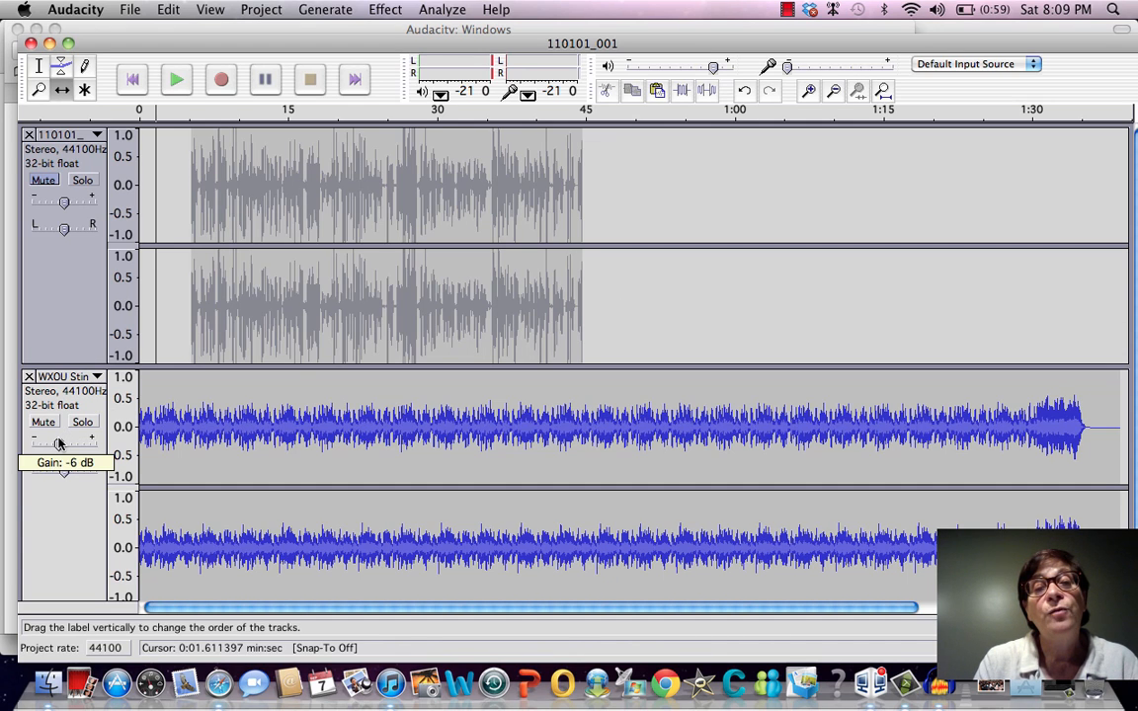
left_click_drag(59, 445, 64, 445)
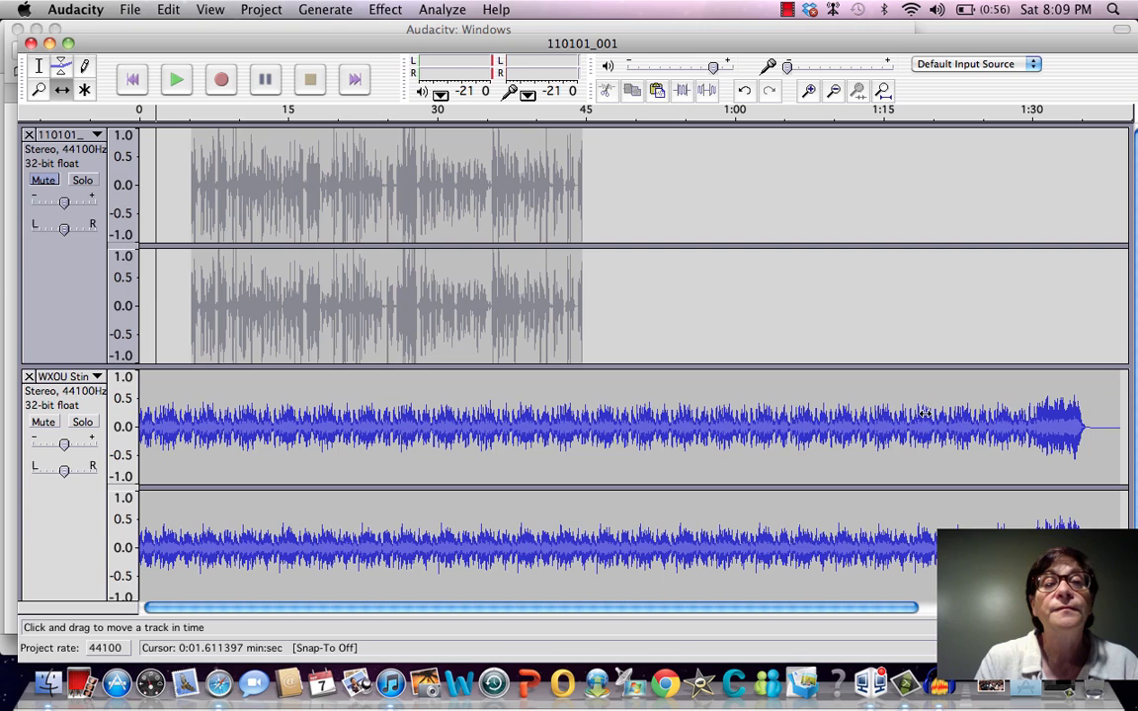
Amplify the WXOU music track's opening from about 0.09 to 5.73 seconds by 13.2 dB with clipping allowed
left_click(36, 67)
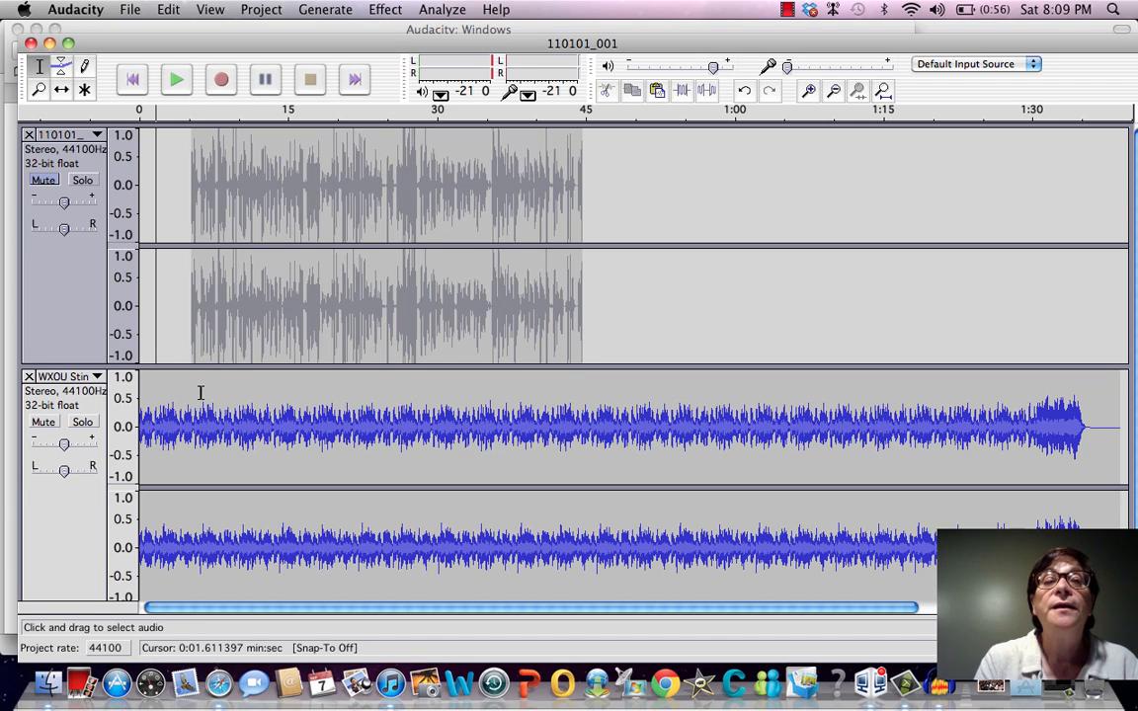
left_click_drag(194, 425, 139, 425)
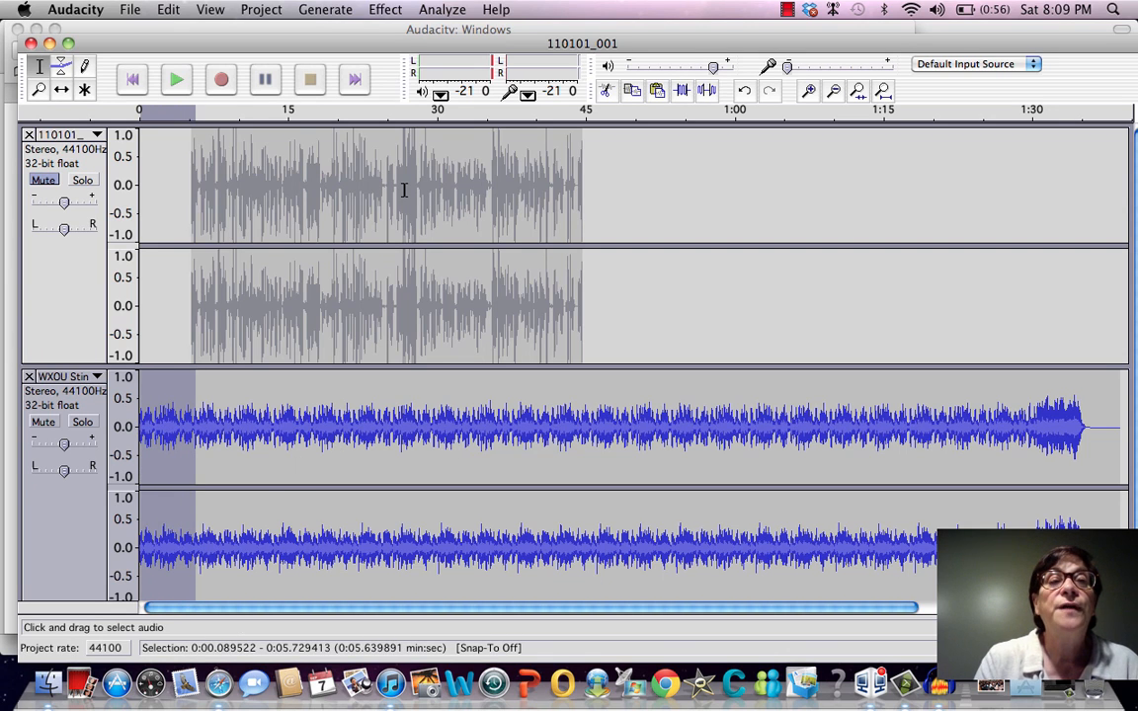
left_click(385, 10)
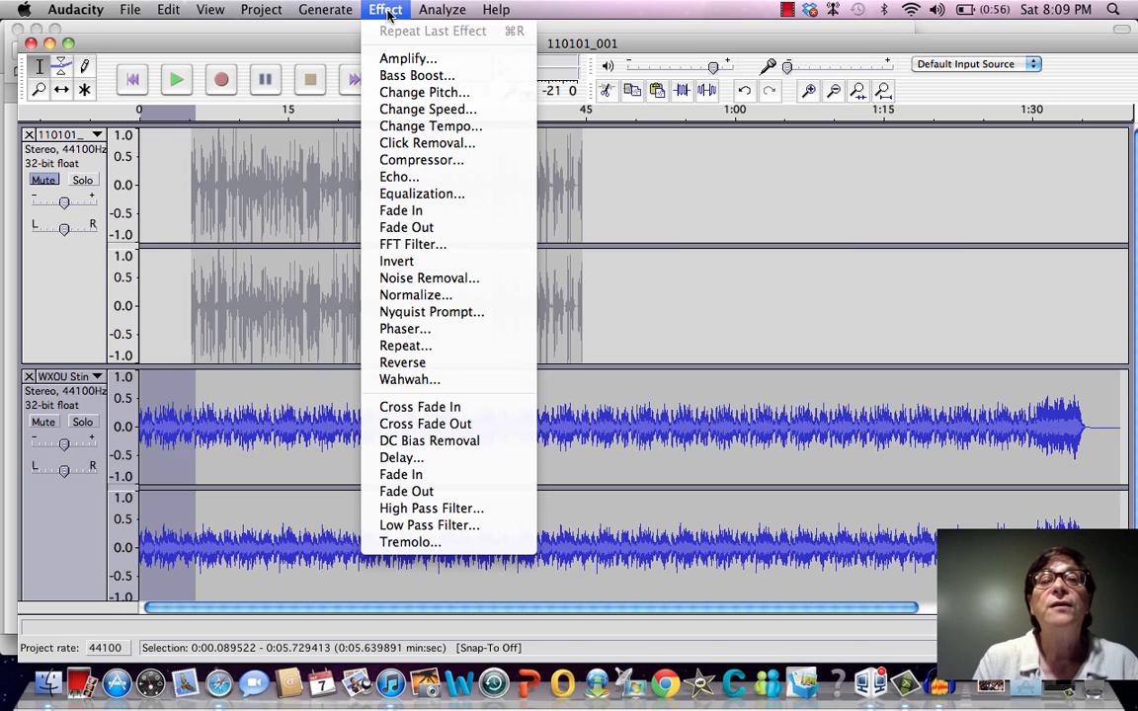
left_click(401, 60)
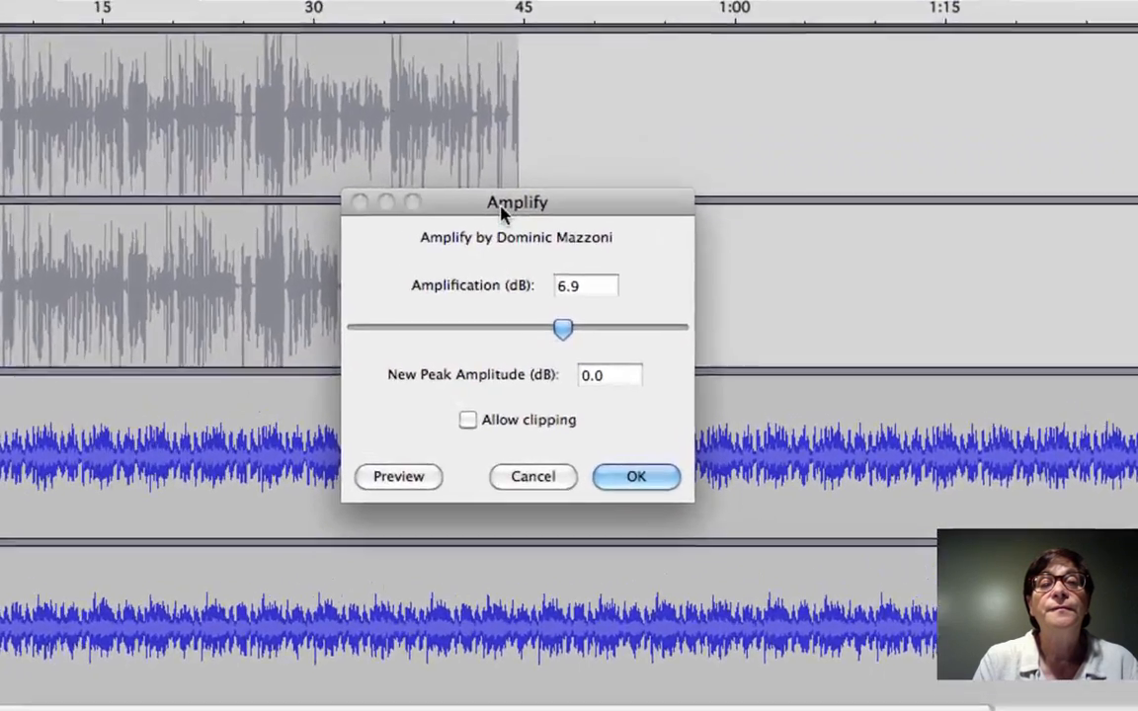
left_click(565, 331)
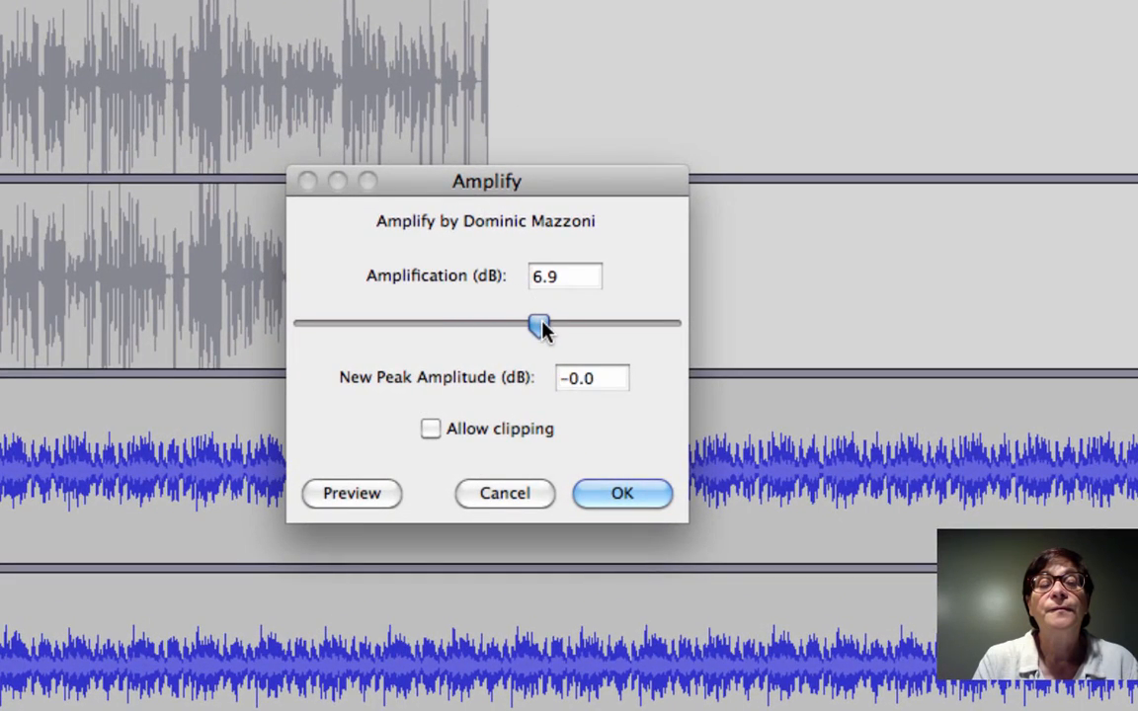
left_click_drag(541, 329, 588, 330)
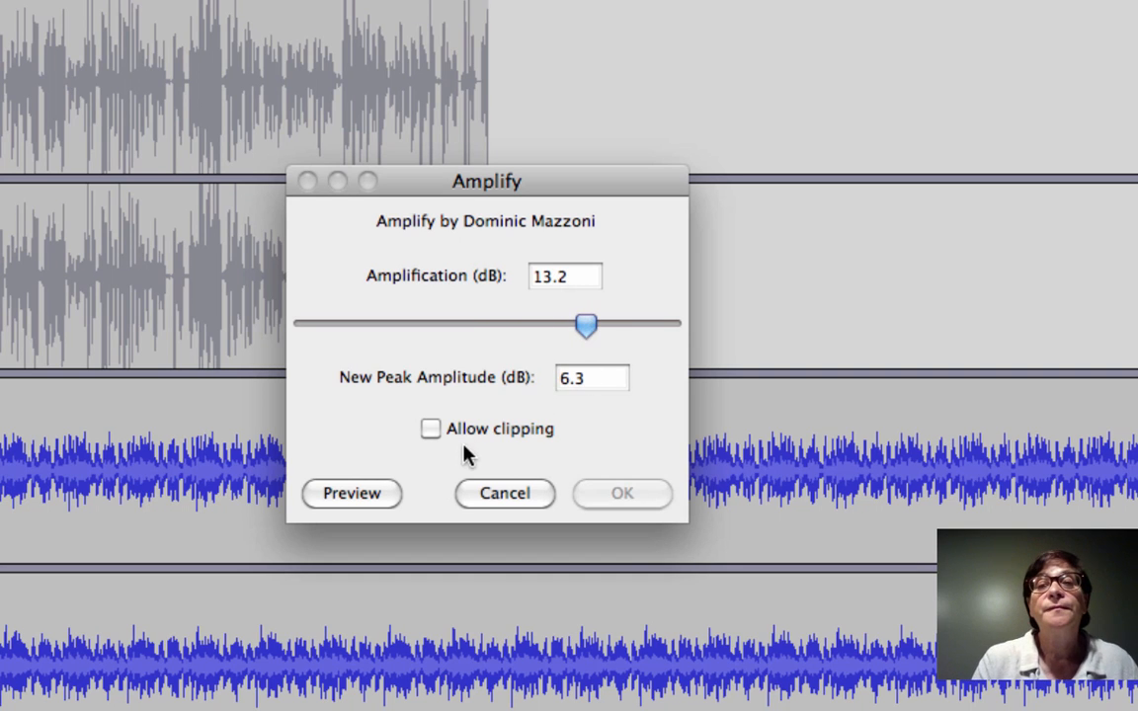
left_click(432, 429)
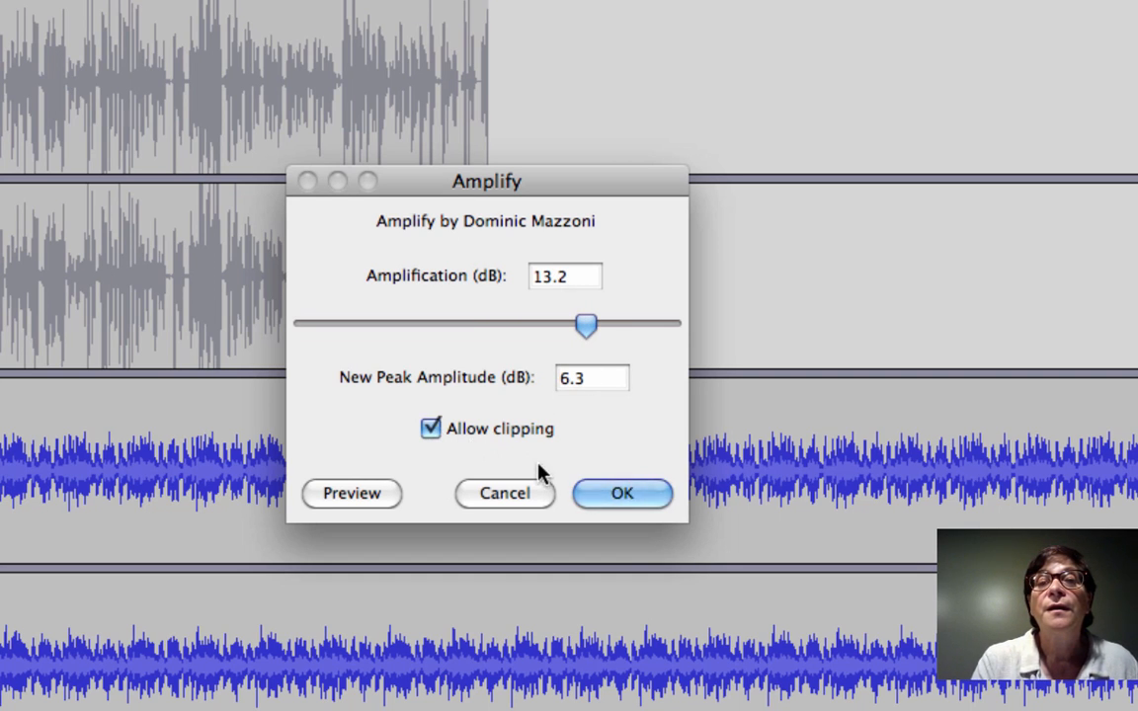
left_click(606, 495)
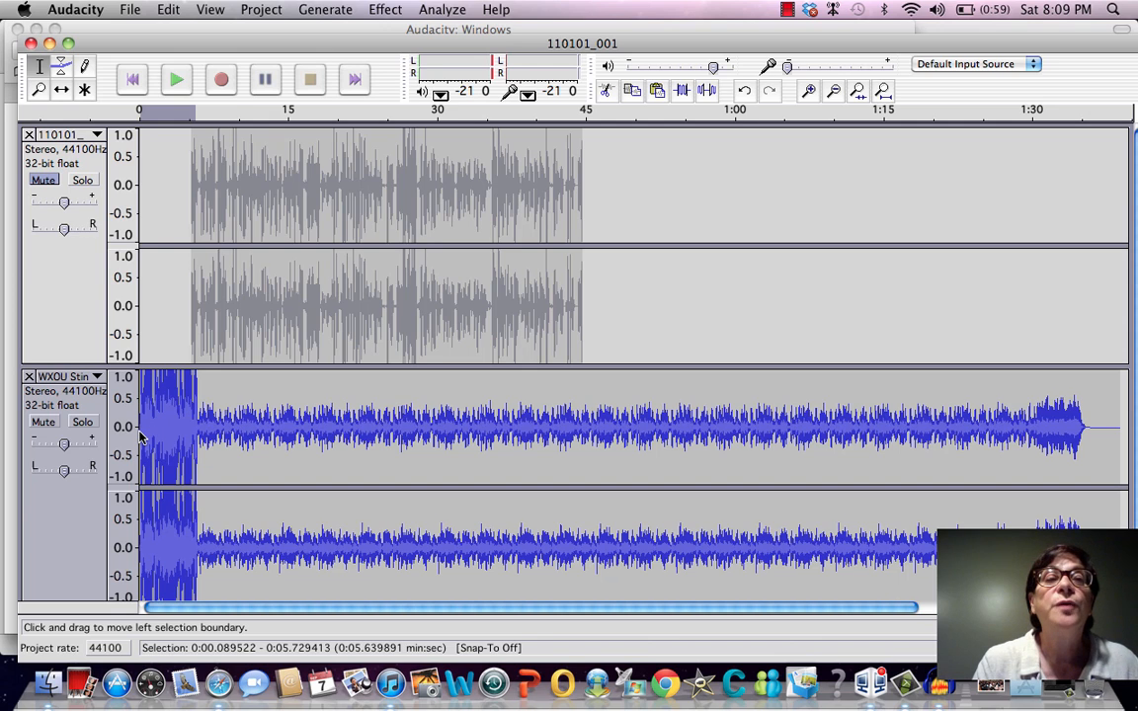
Play the selected opening of the music track, stop playback, and clear the selection by placing the cursor at about 9.5 seconds
key("space")
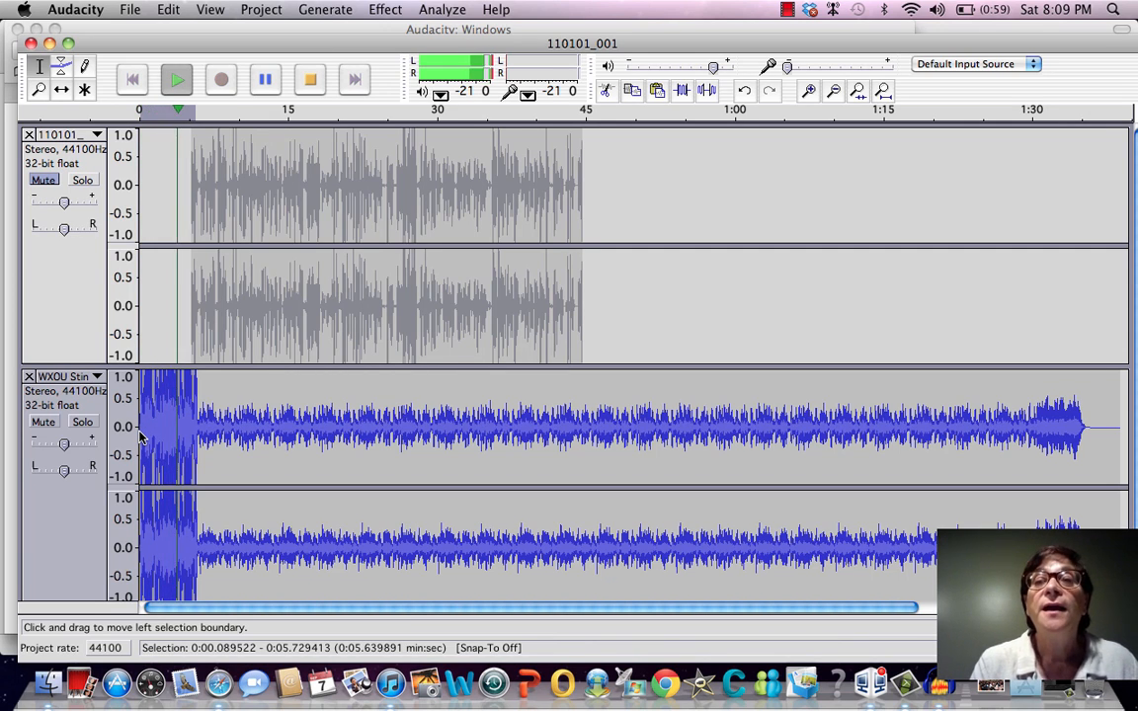
key("space")
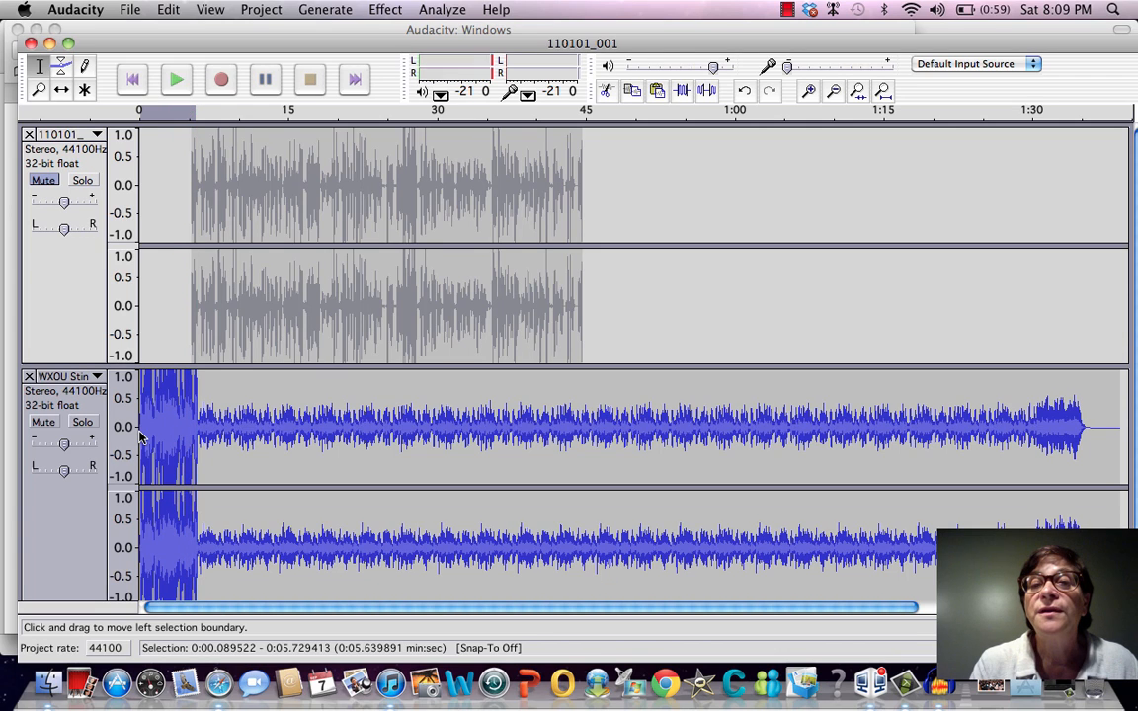
left_click(233, 400)
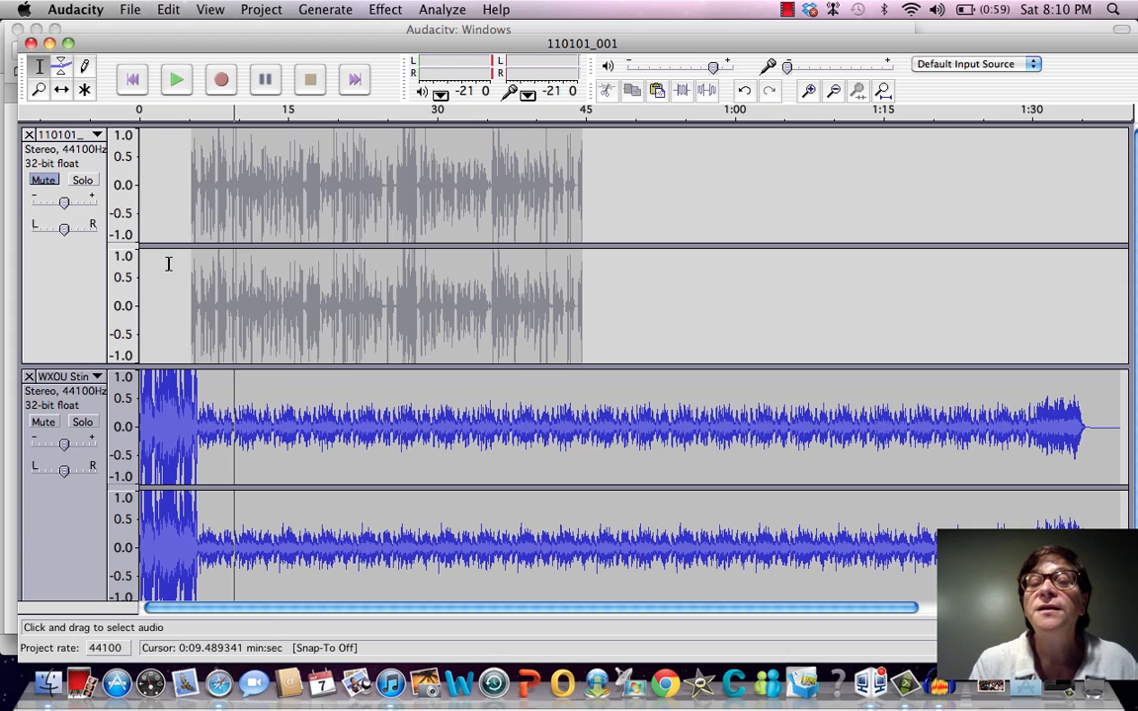
Unmute the narration track, play it together with the music from about 0.27 seconds, and stop playback
left_click(42, 180)
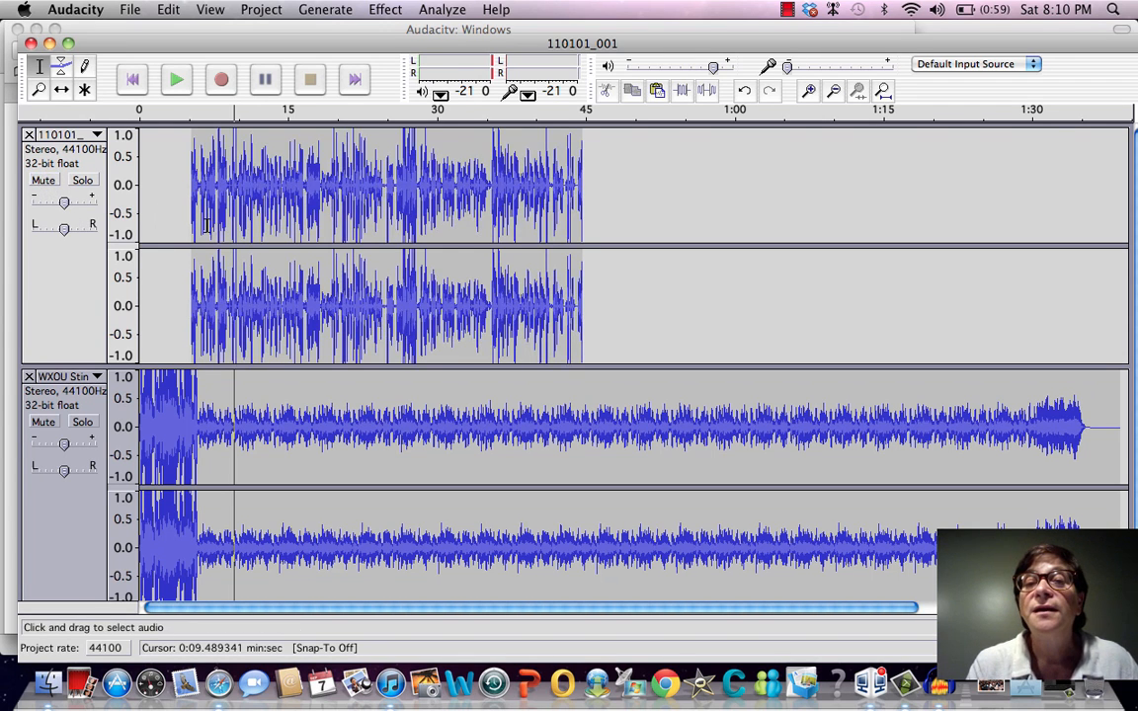
left_click(143, 210)
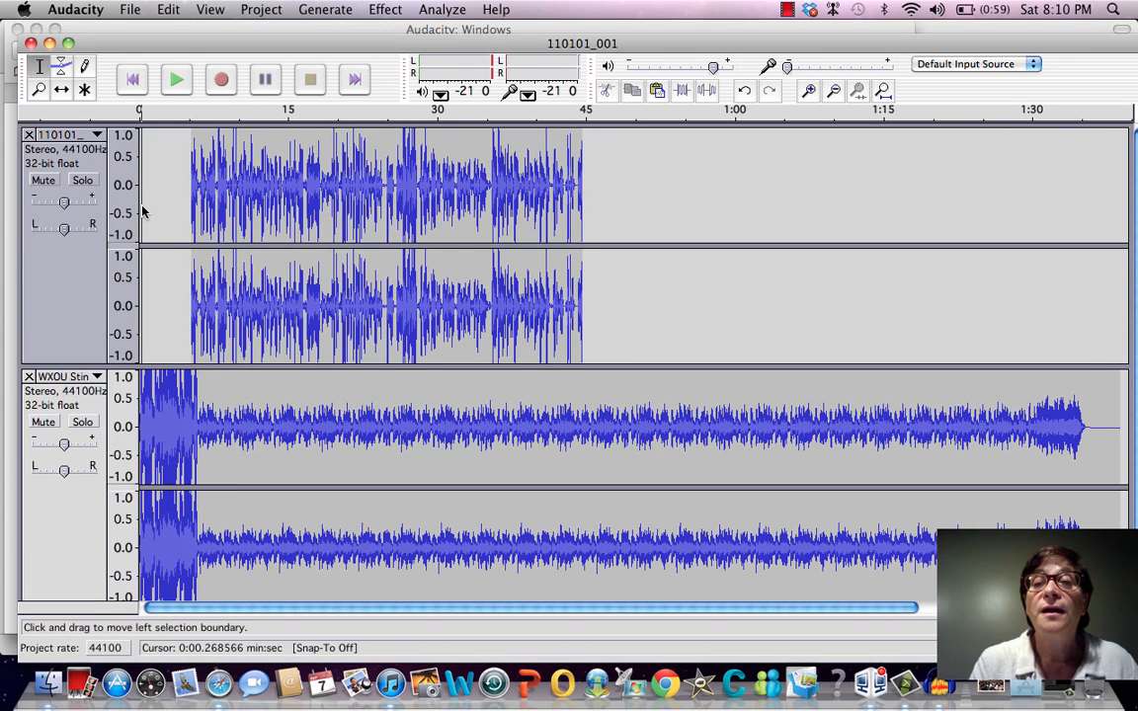
key("space")
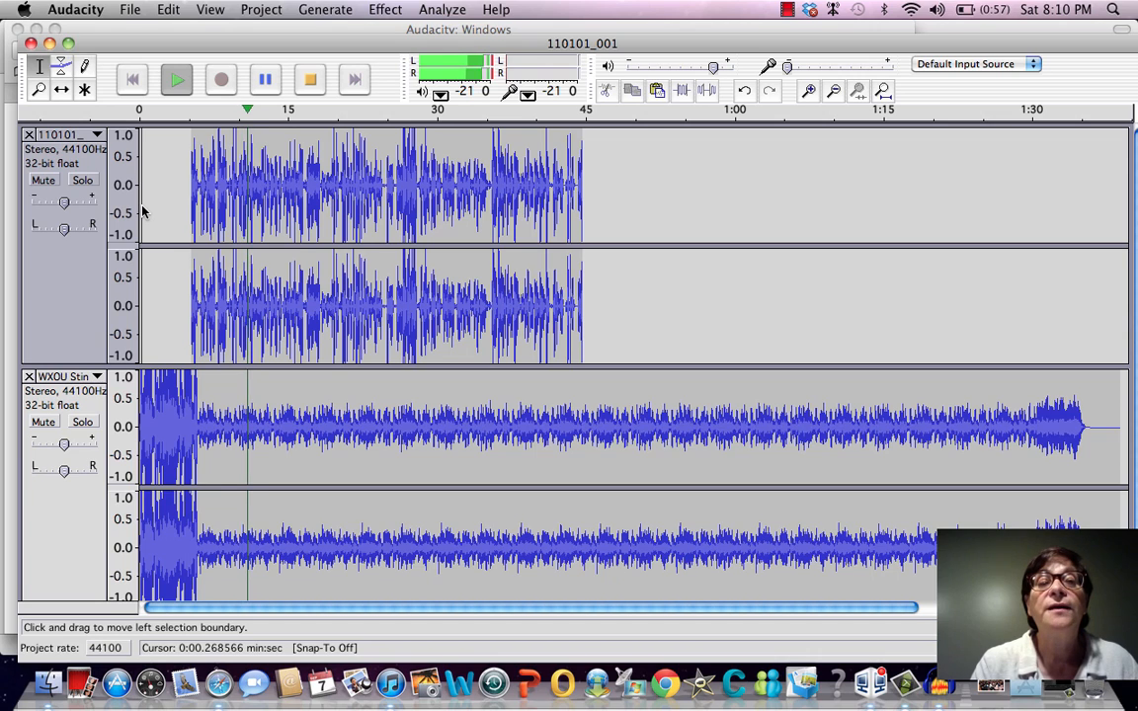
key("space")
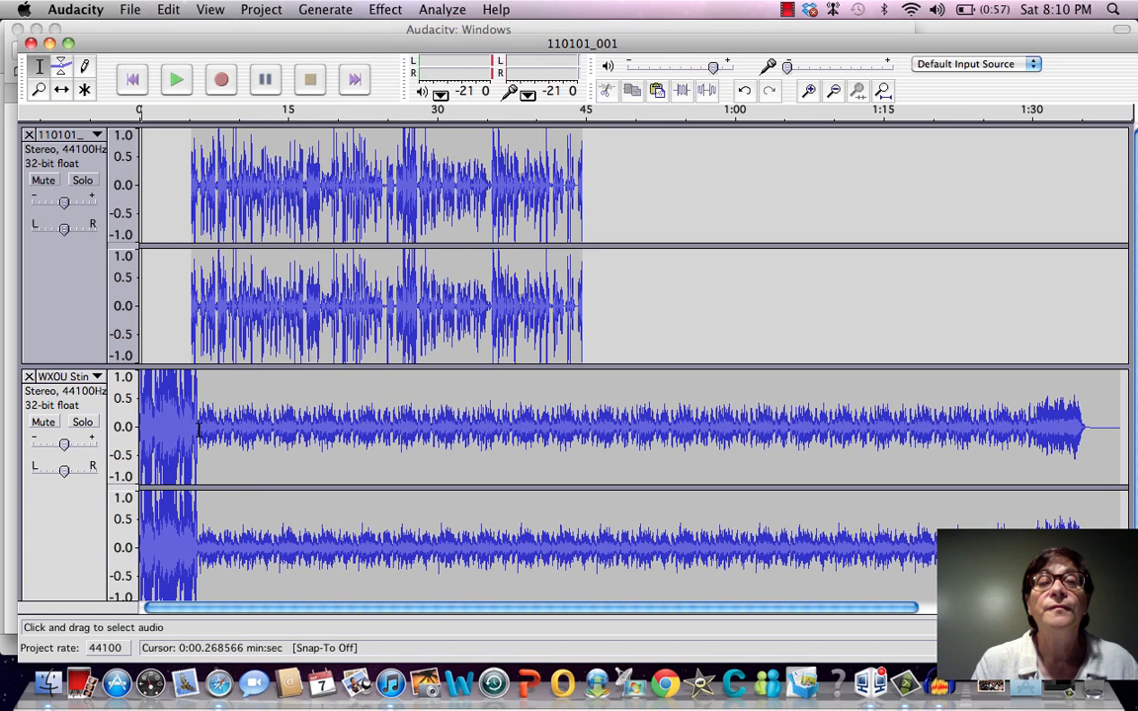
Amplify the music under the narration, from about 6.09 to 45.03 seconds, by -10.4 dB with clipping allowed
left_click_drag(200, 430, 586, 506)
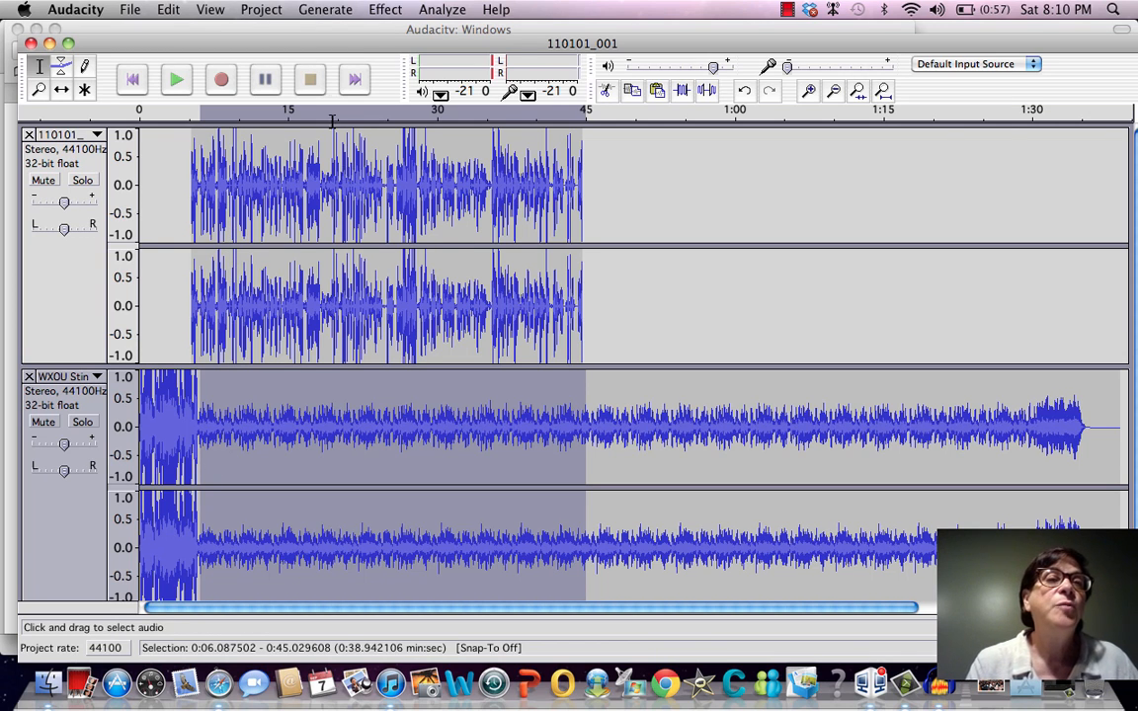
left_click(388, 14)
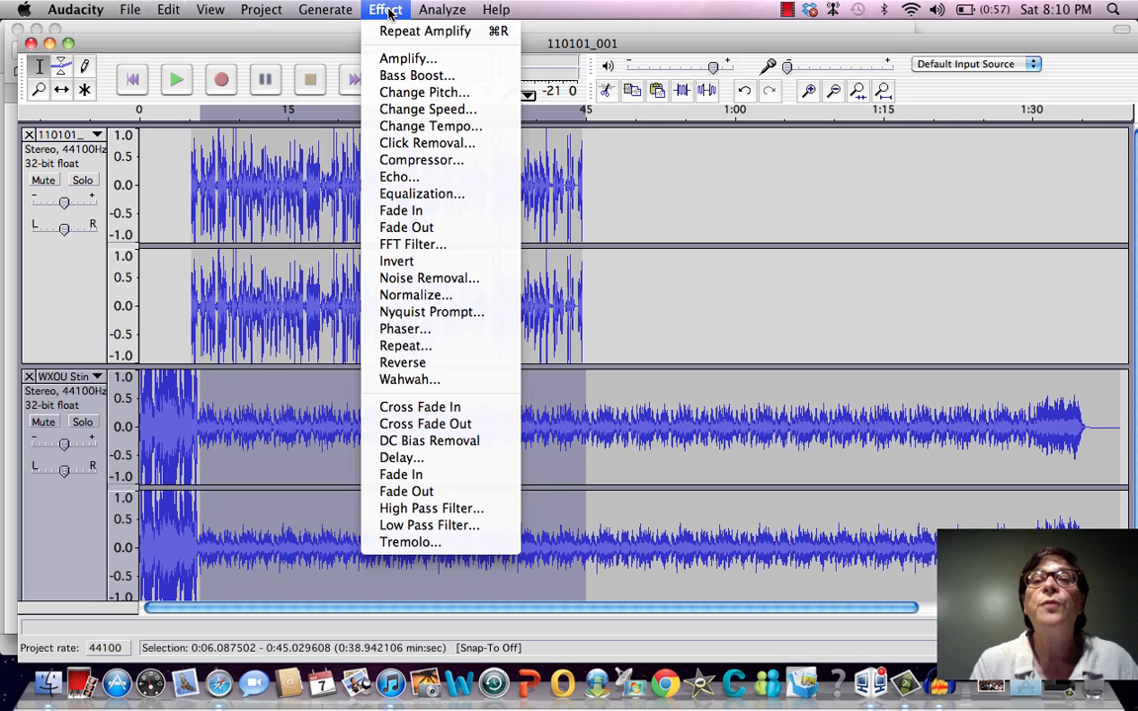
left_click(396, 58)
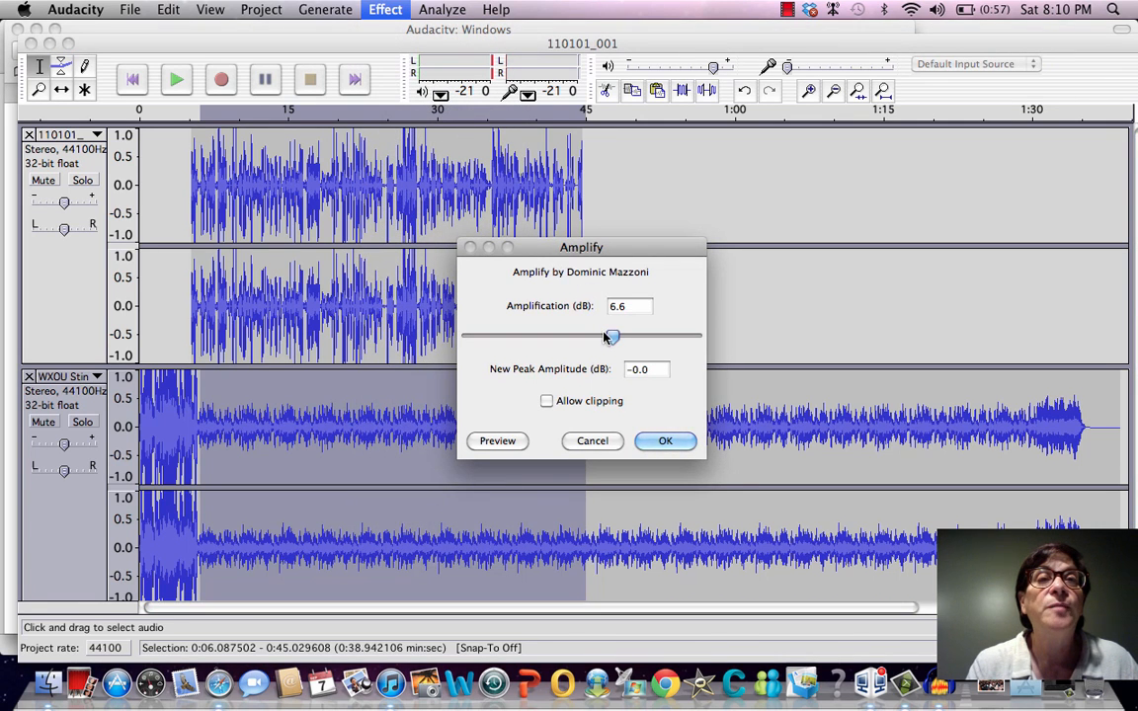
left_click_drag(612, 337, 531, 340)
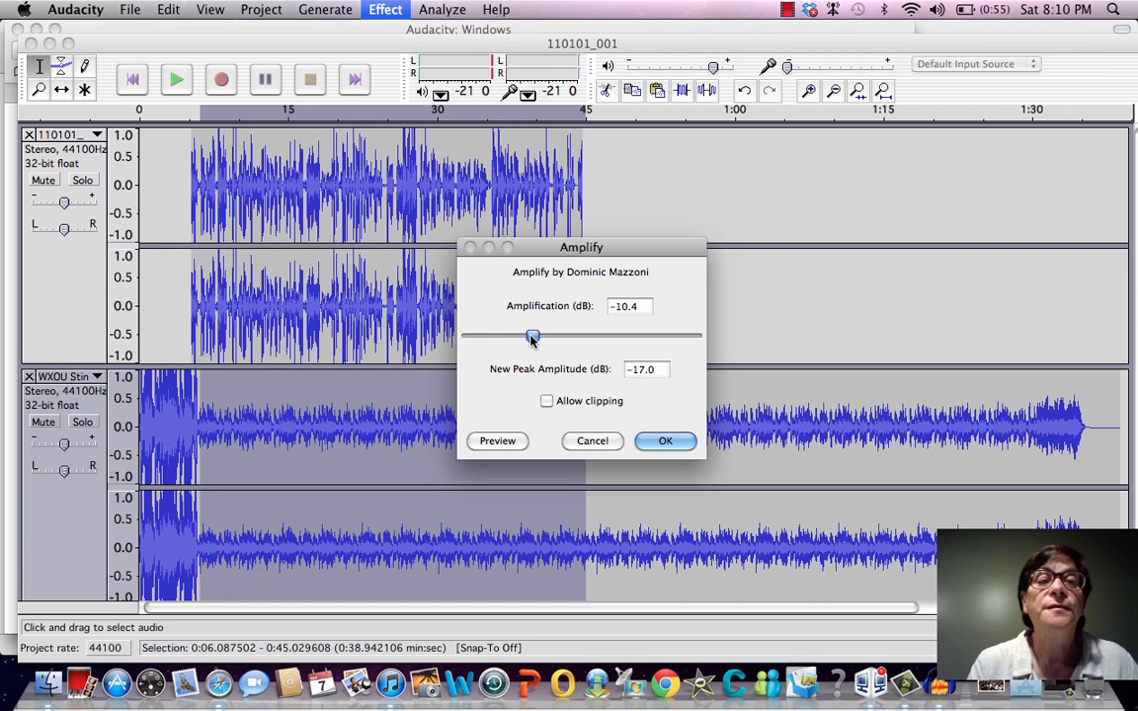
left_click(546, 402)
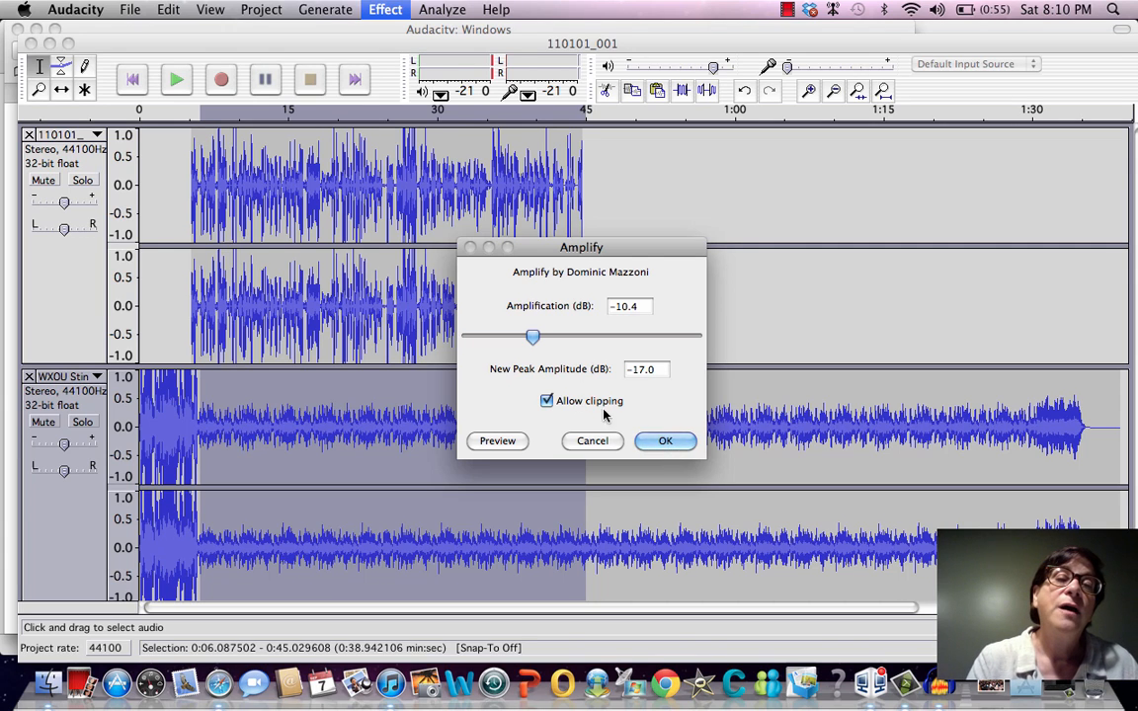
left_click(679, 444)
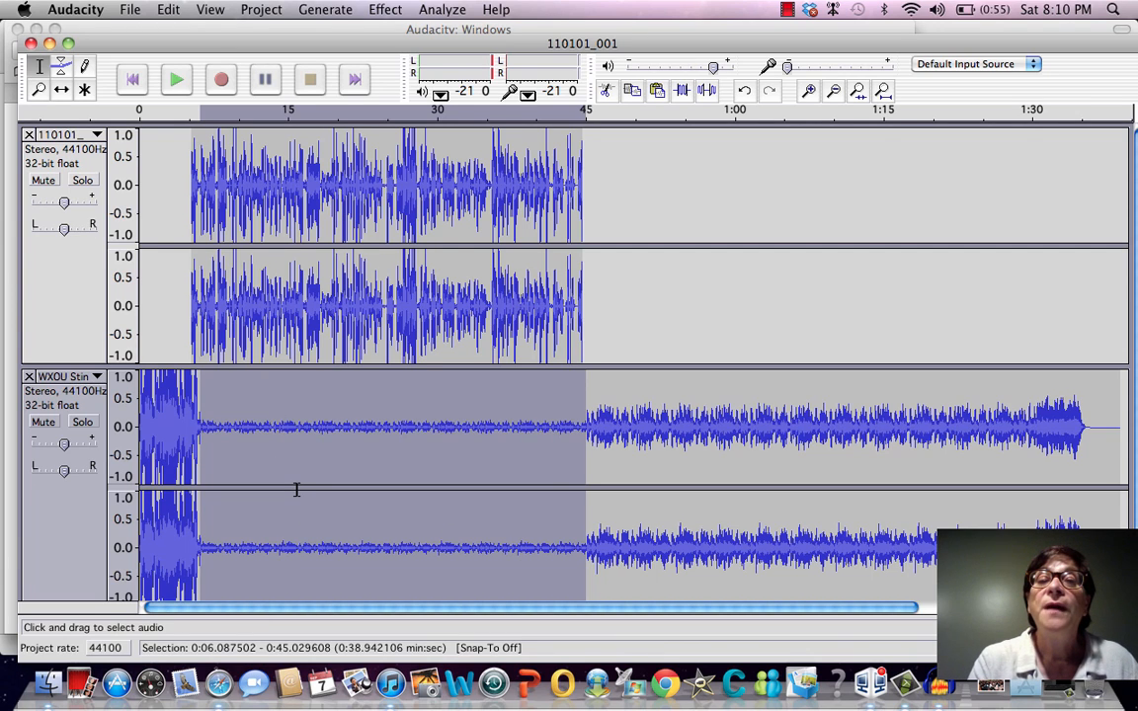
Play the narration over the quieter music bed from about 0.36 seconds and stop playback
left_click(143, 235)
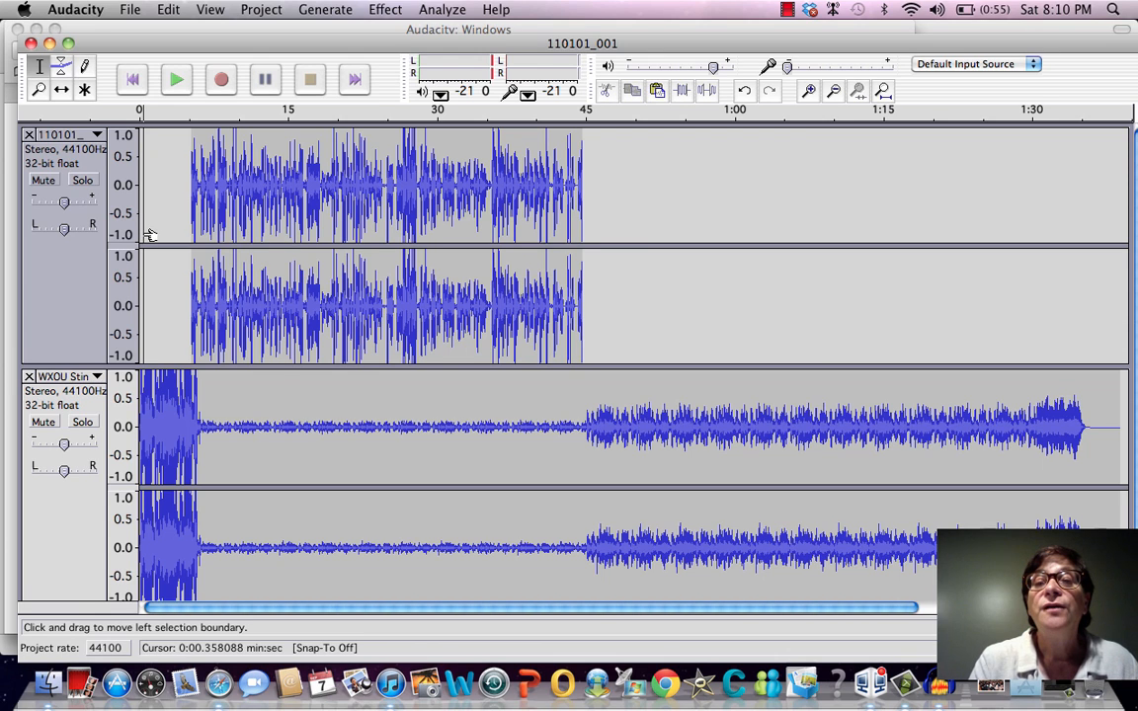
key("space")
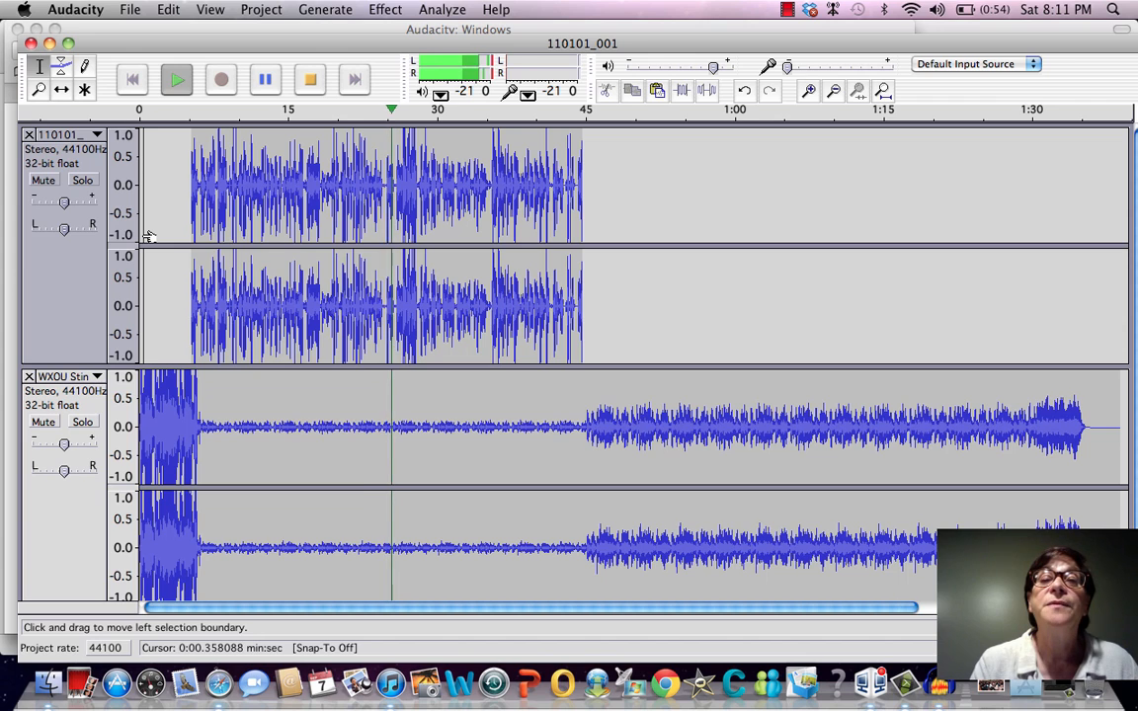
key("space")
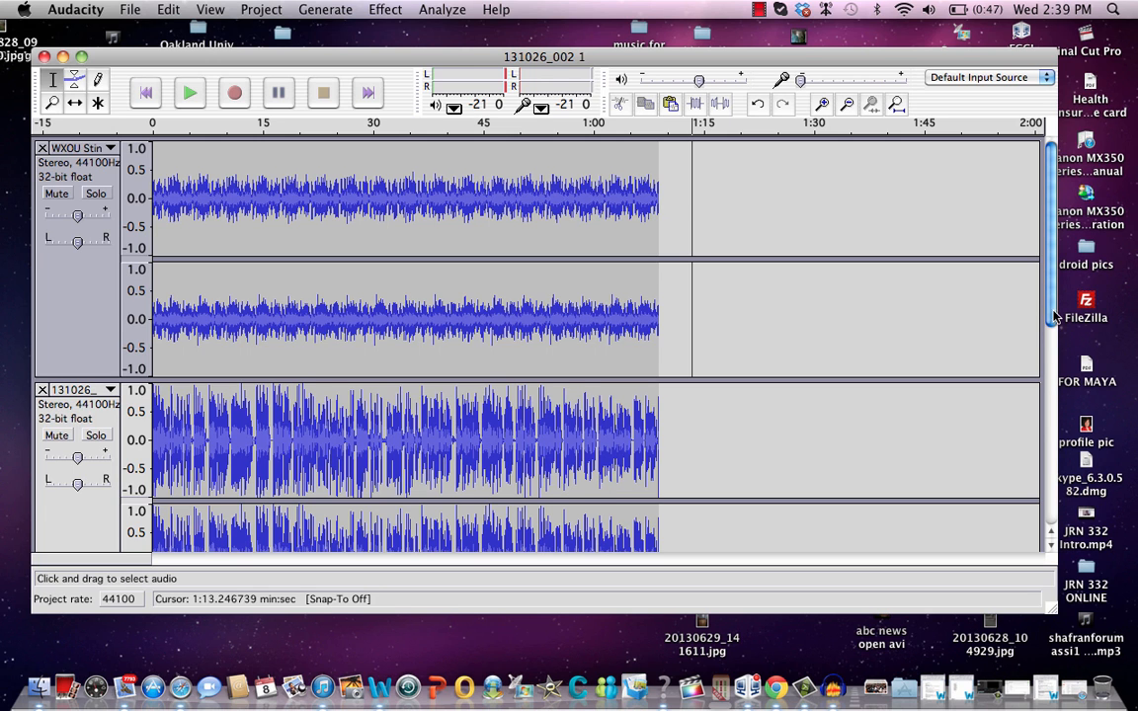
Review all tracks of the 131026_002 1 project, play them together from about 0.6 seconds, and stop playback
mouse_move(1056, 291)
left_mouse_down()
mouse_move(1055, 365)
mouse_move(1048, 305)
left_mouse_up()
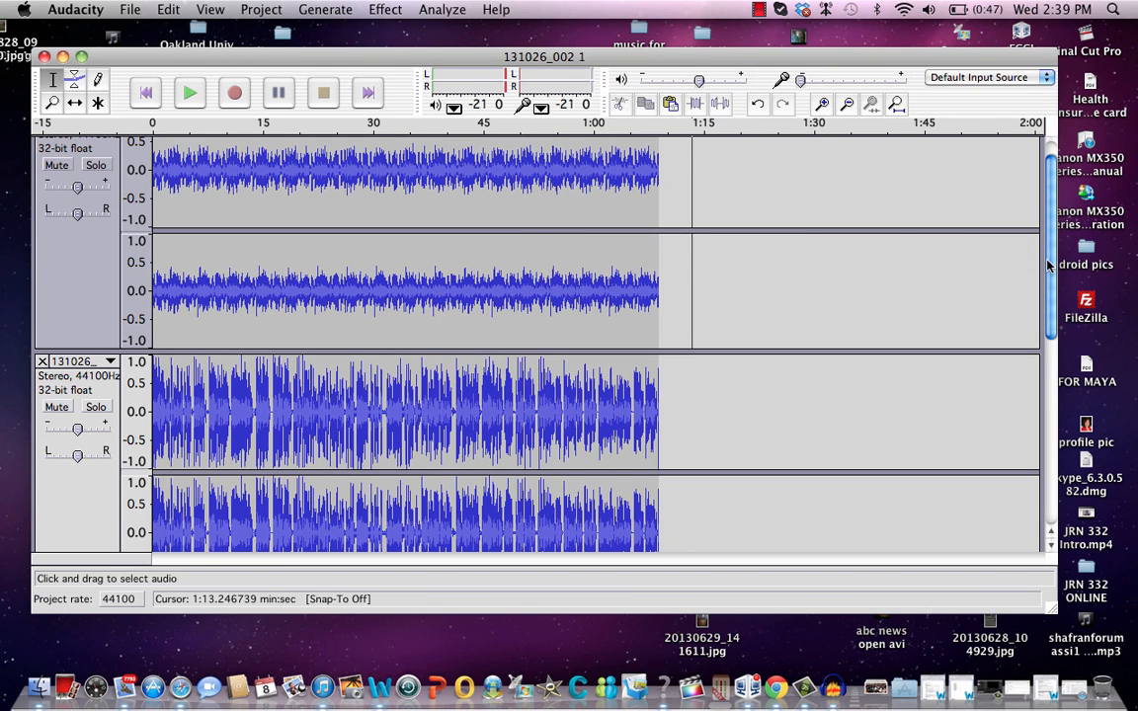
left_click_drag(1050, 265, 1035, 357)
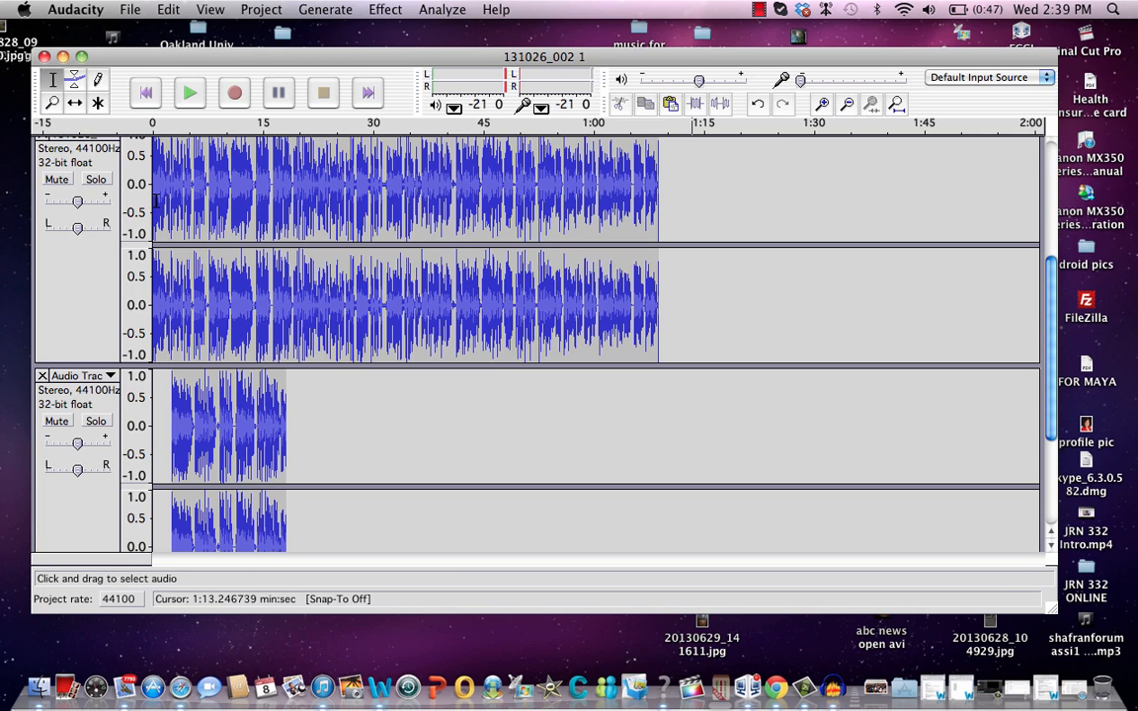
left_click(156, 200)
key("space")
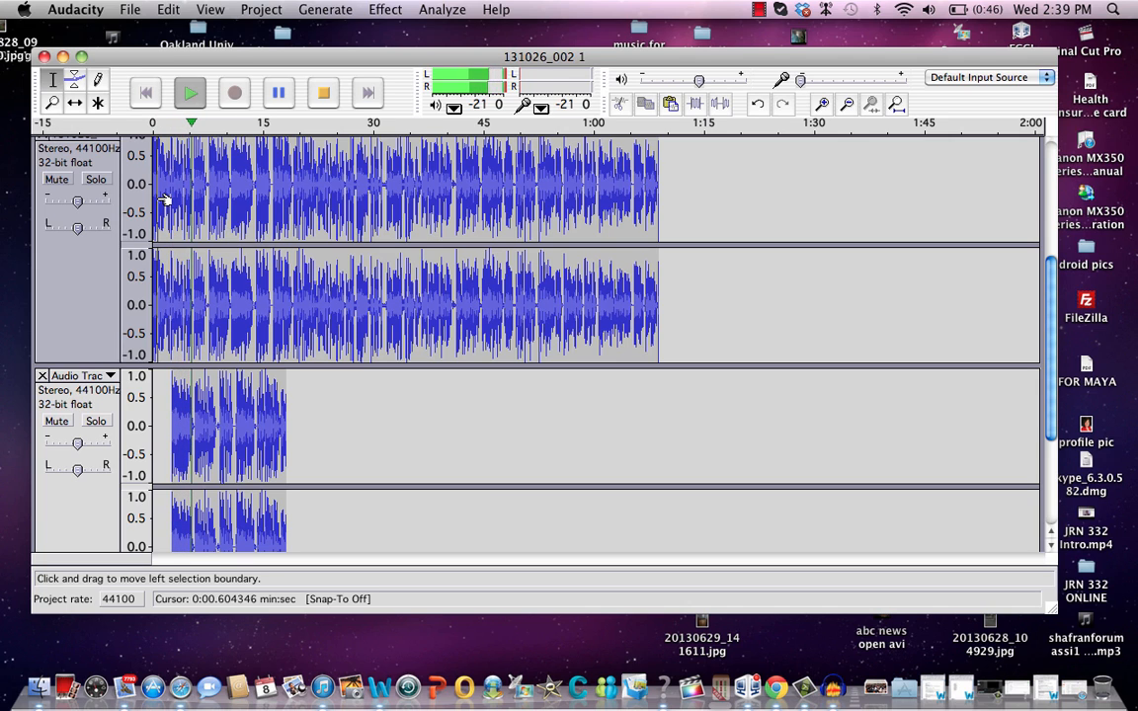
key("space")
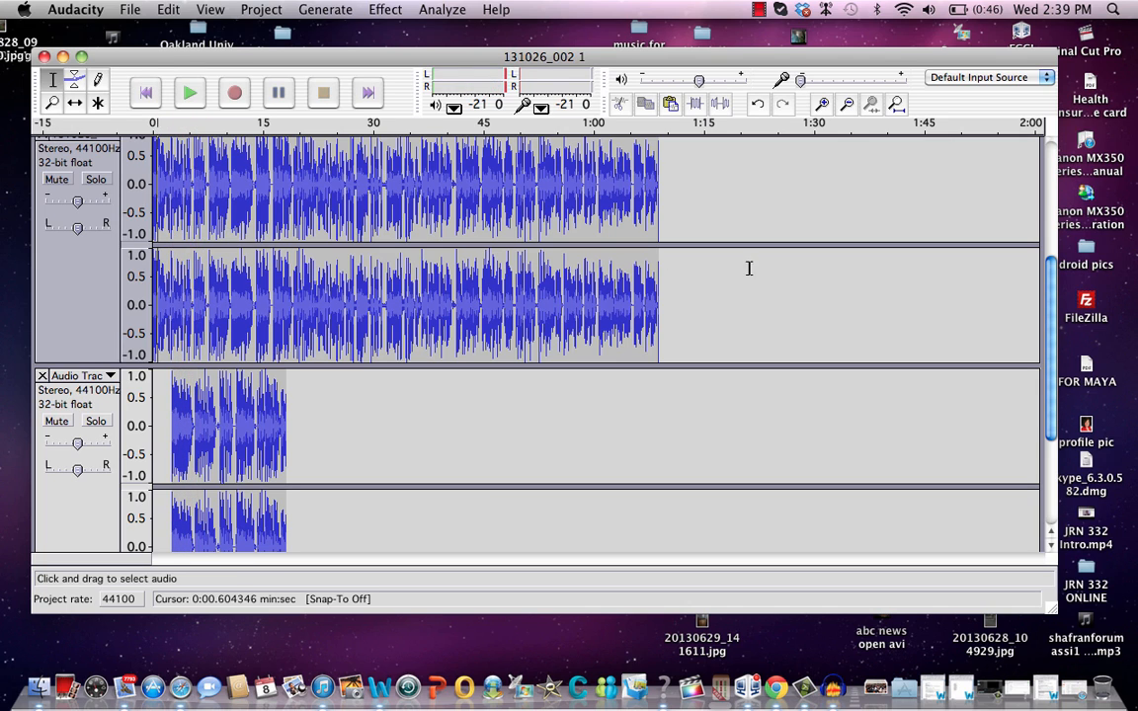
Remove the full-length 131026 voice track, play the remaining tracks from about 0.24 seconds, and stop playback
left_click_drag(1050, 344, 1043, 259)
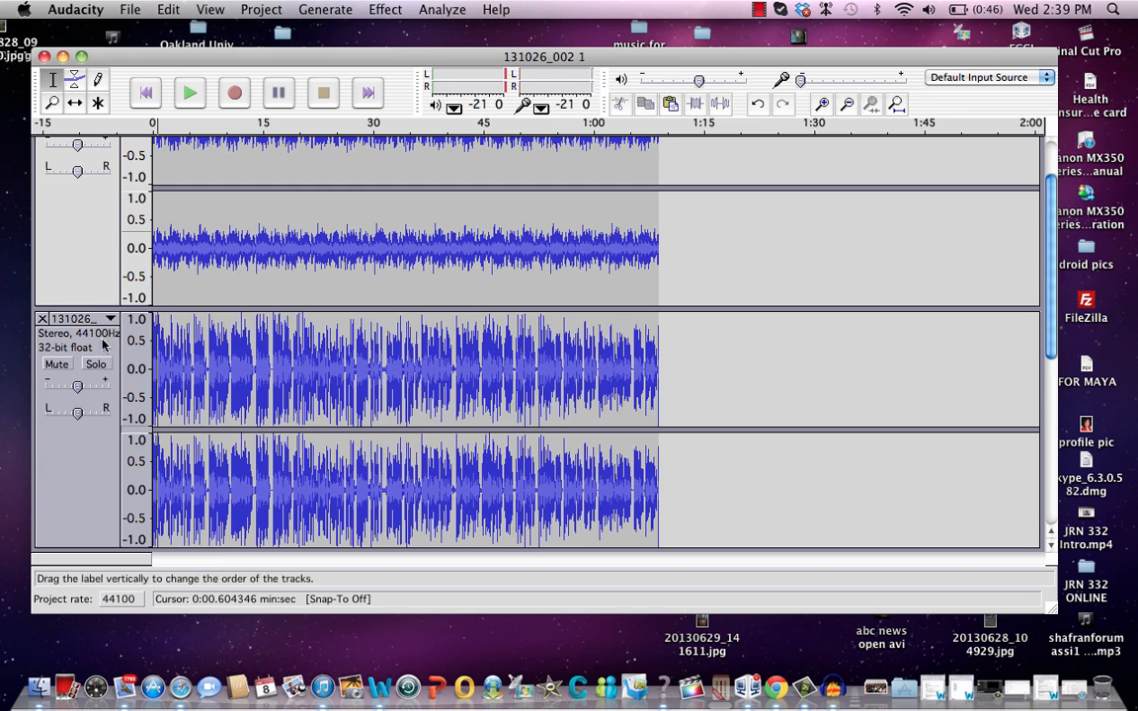
left_click(42, 320)
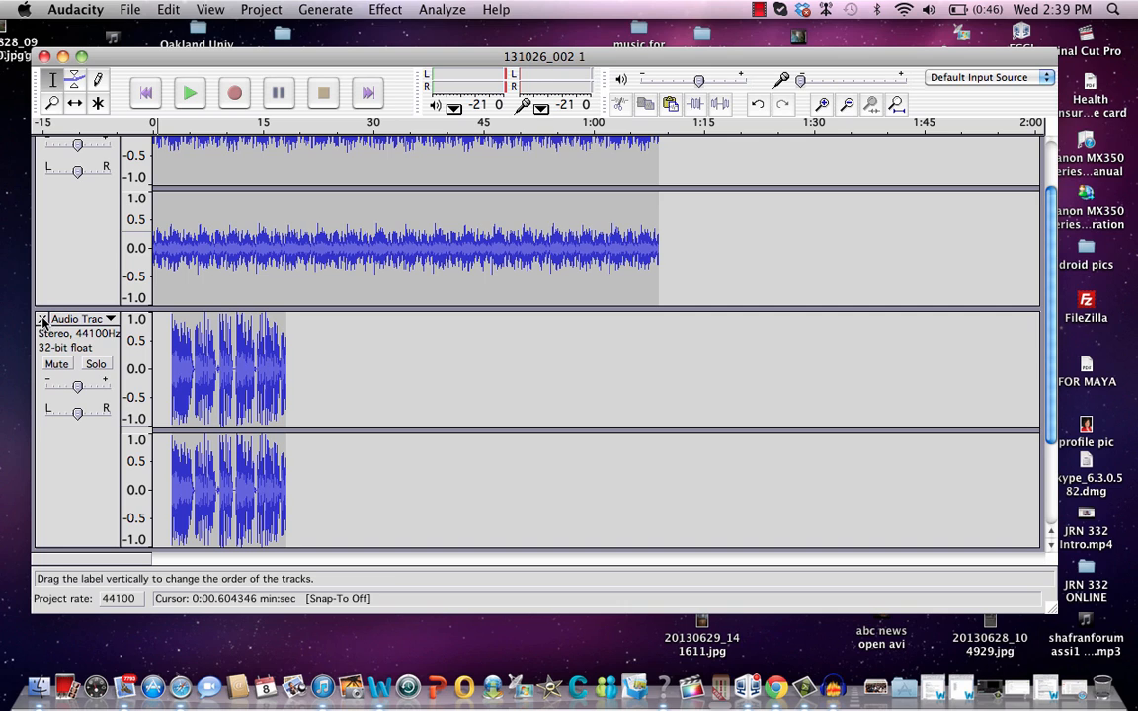
left_click(155, 294)
key("space")
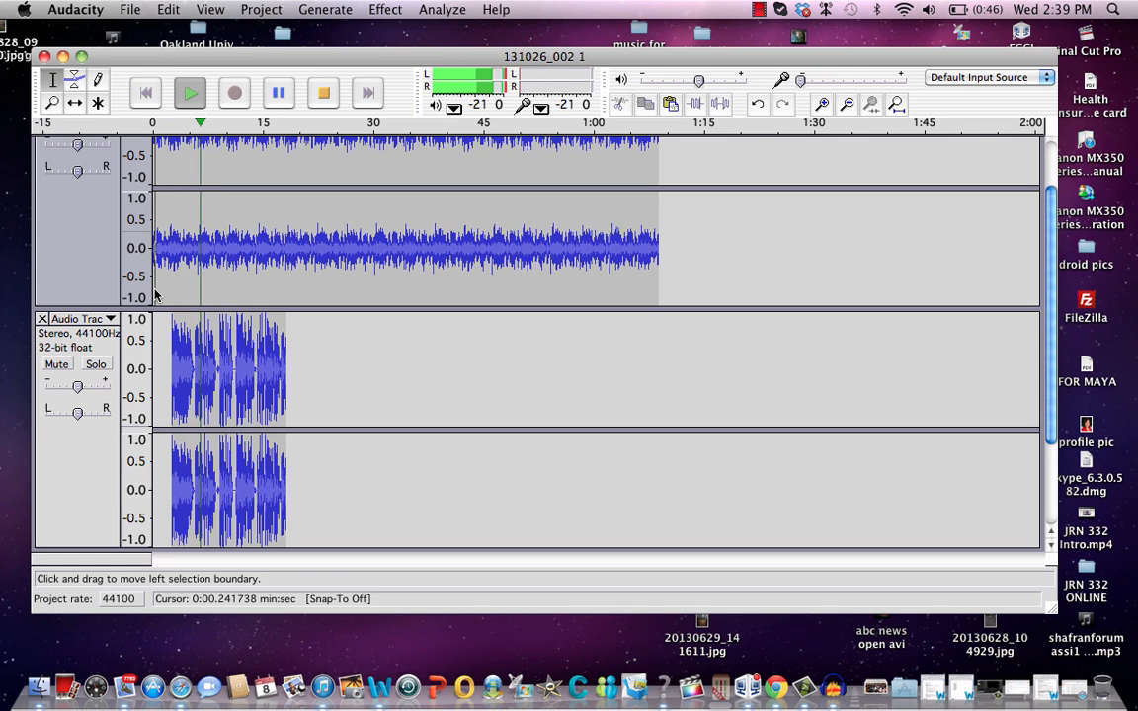
key("space")
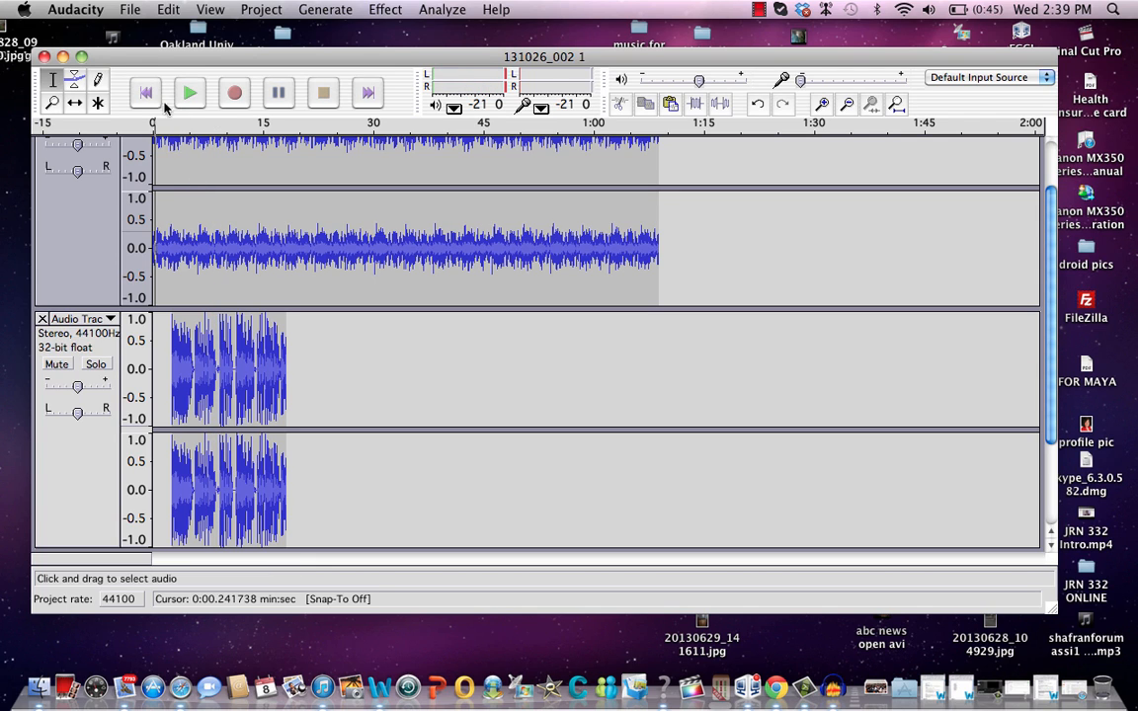
Export the mixed project as an MP3 file named "forum test1 .mp3" to the Desktop
left_click(133, 11)
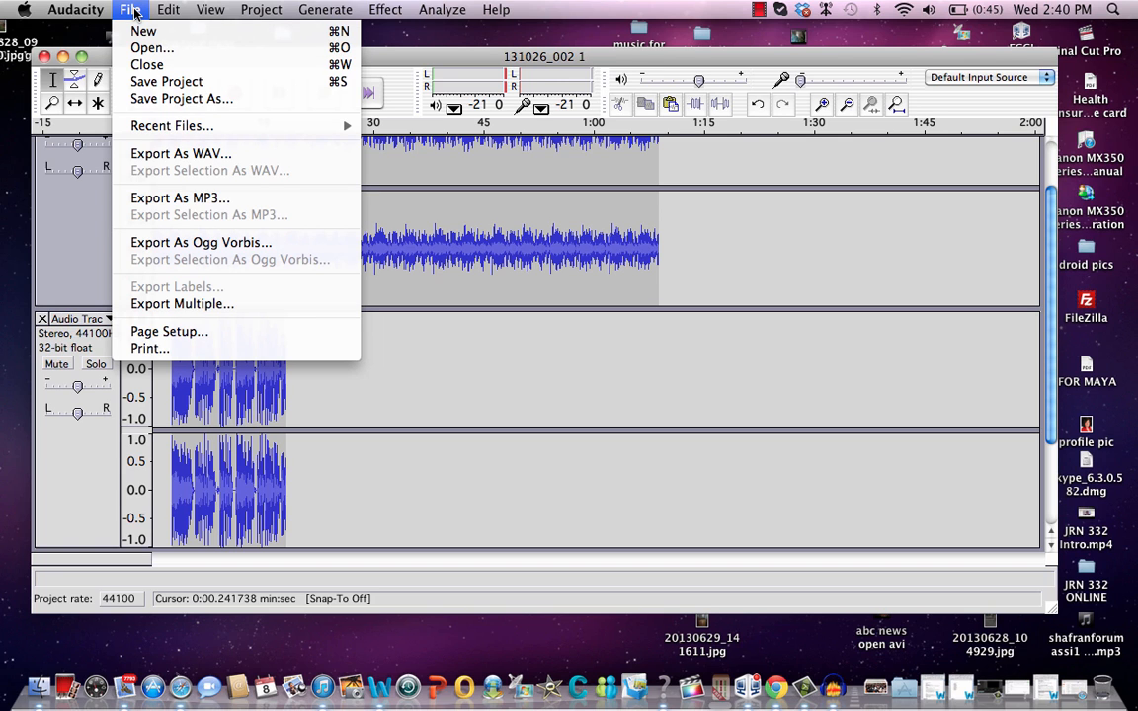
left_click(175, 198)
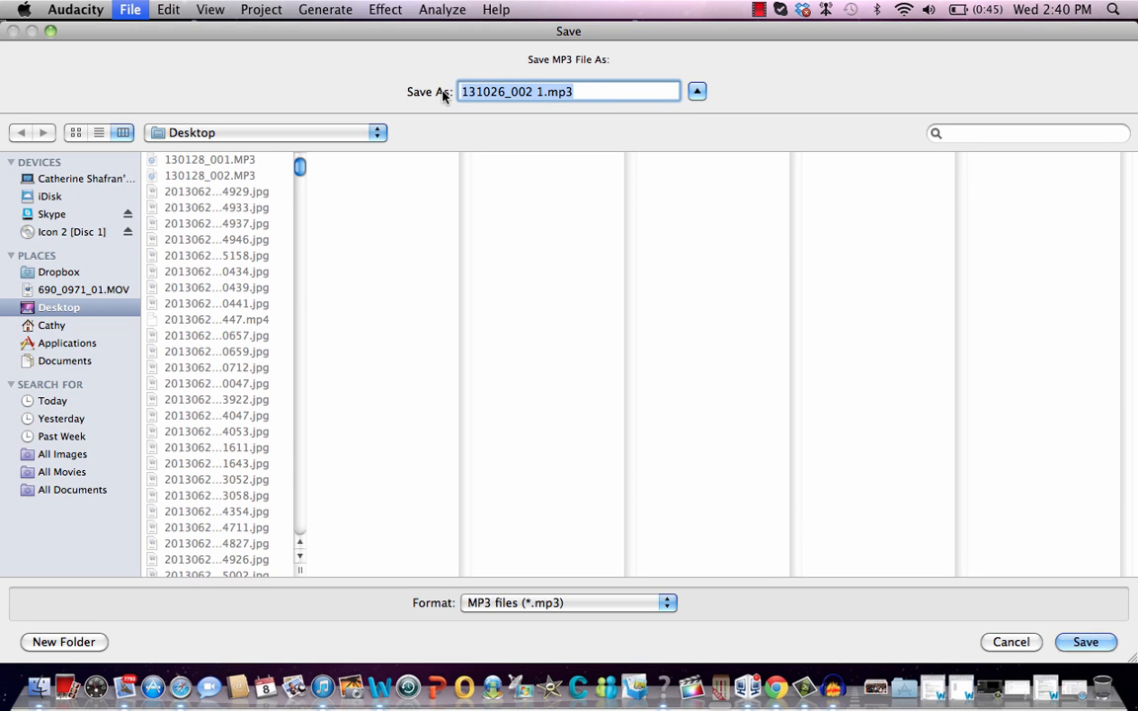
type("forumt est")
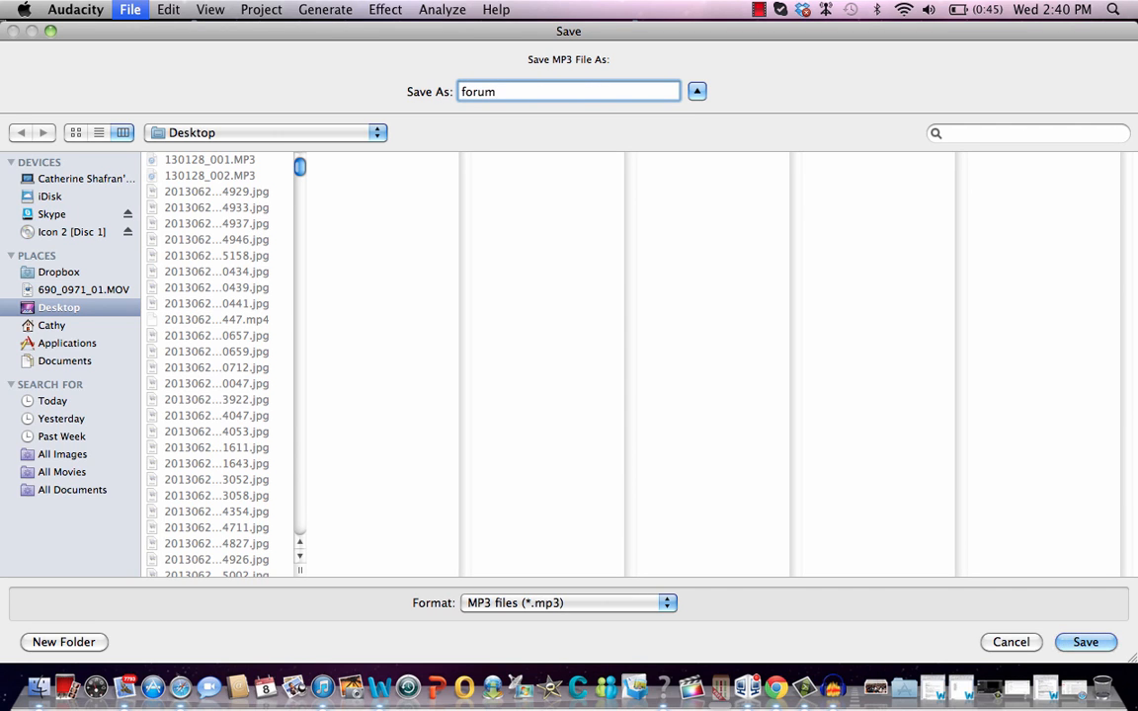
key("BackSpace")
key("BackSpace")
key("BackSpace")
type("test1")
left_click(1086, 642)
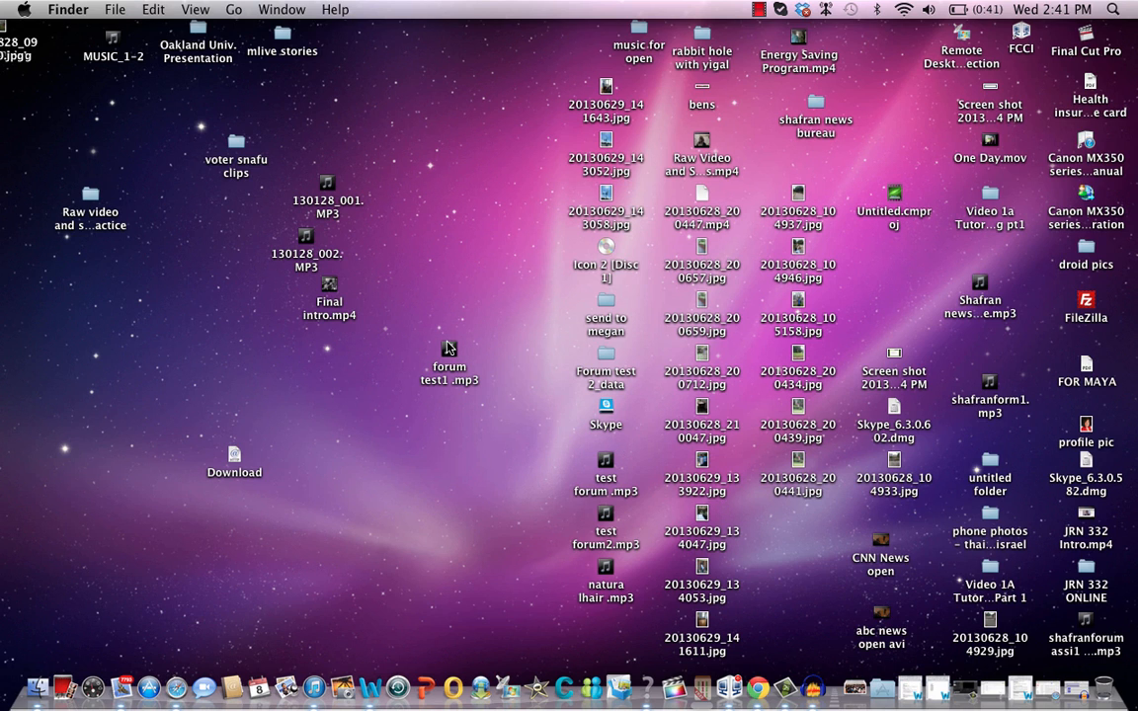
Play the exported "forum test1 .mp3" from the desktop in iTunes, bring up the iTunes window, and pause playback
double_click(448, 348)
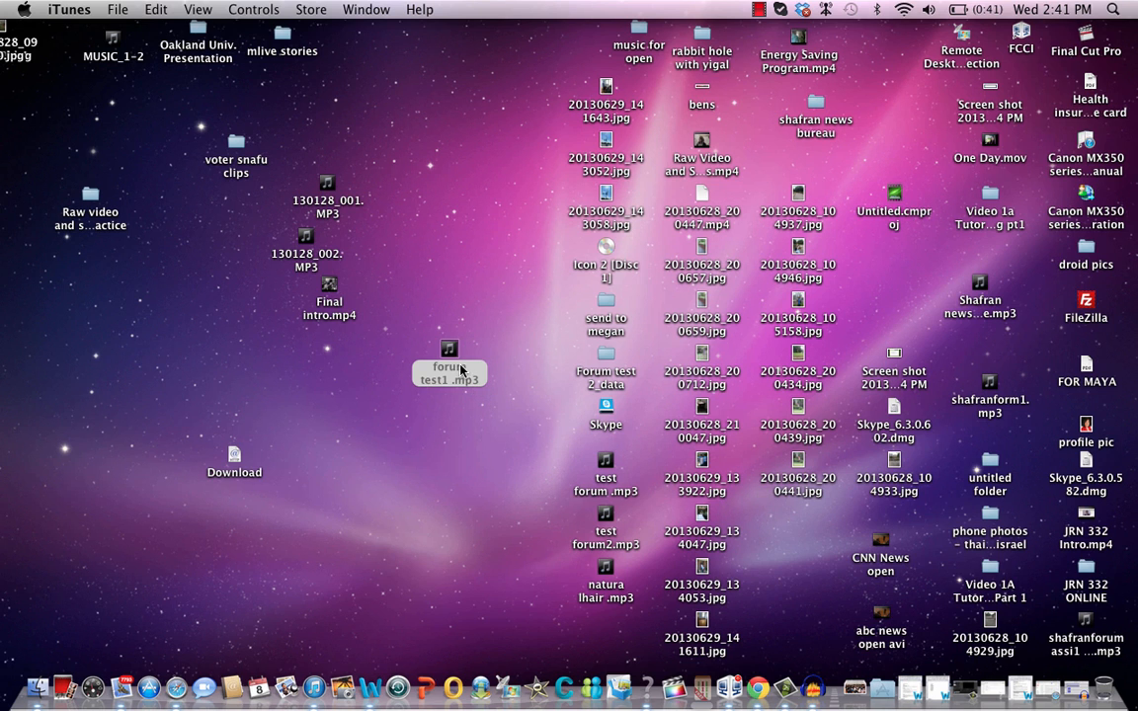
left_click(314, 687)
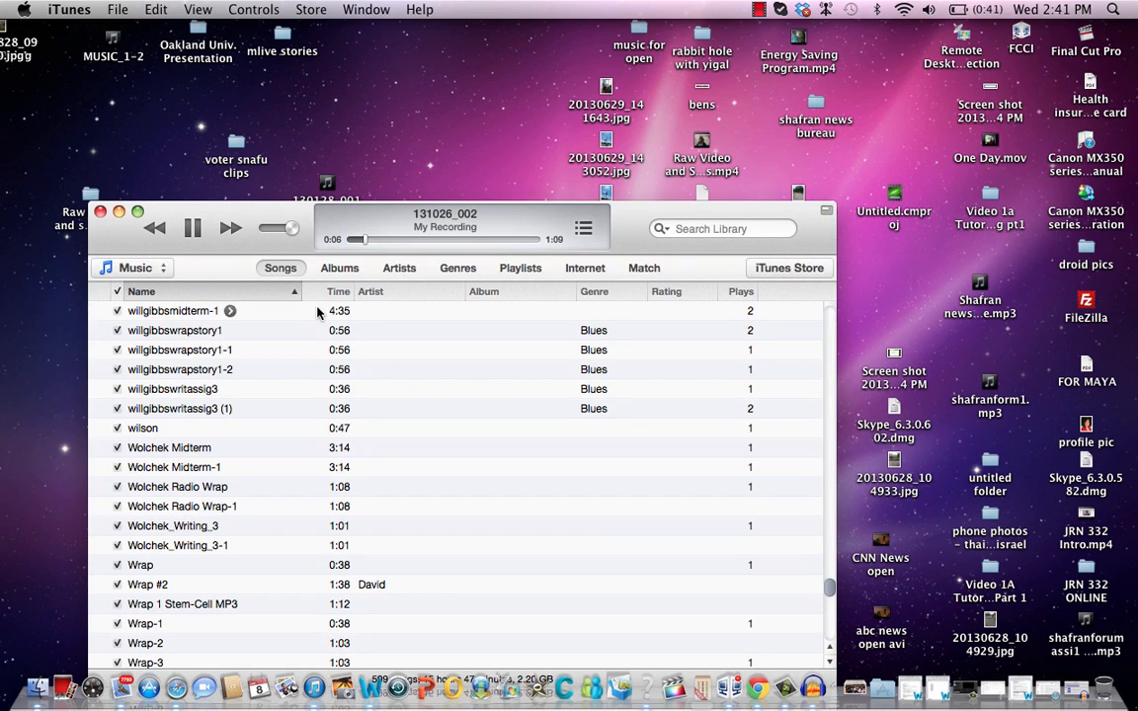
left_click(188, 219)
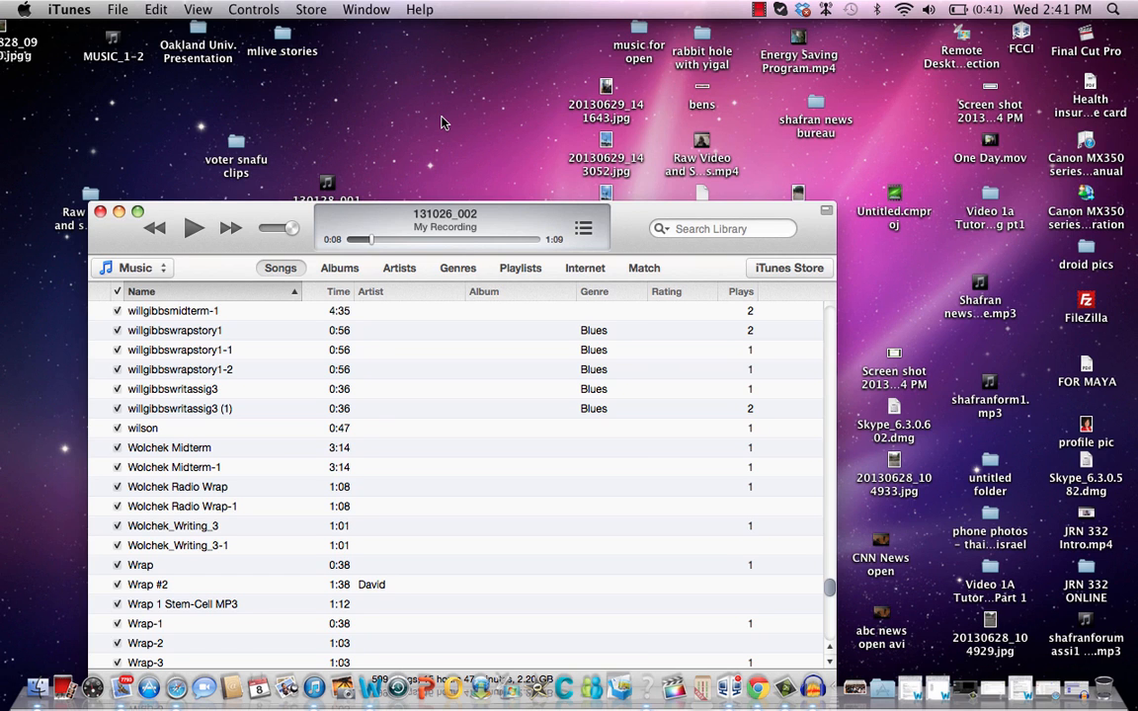